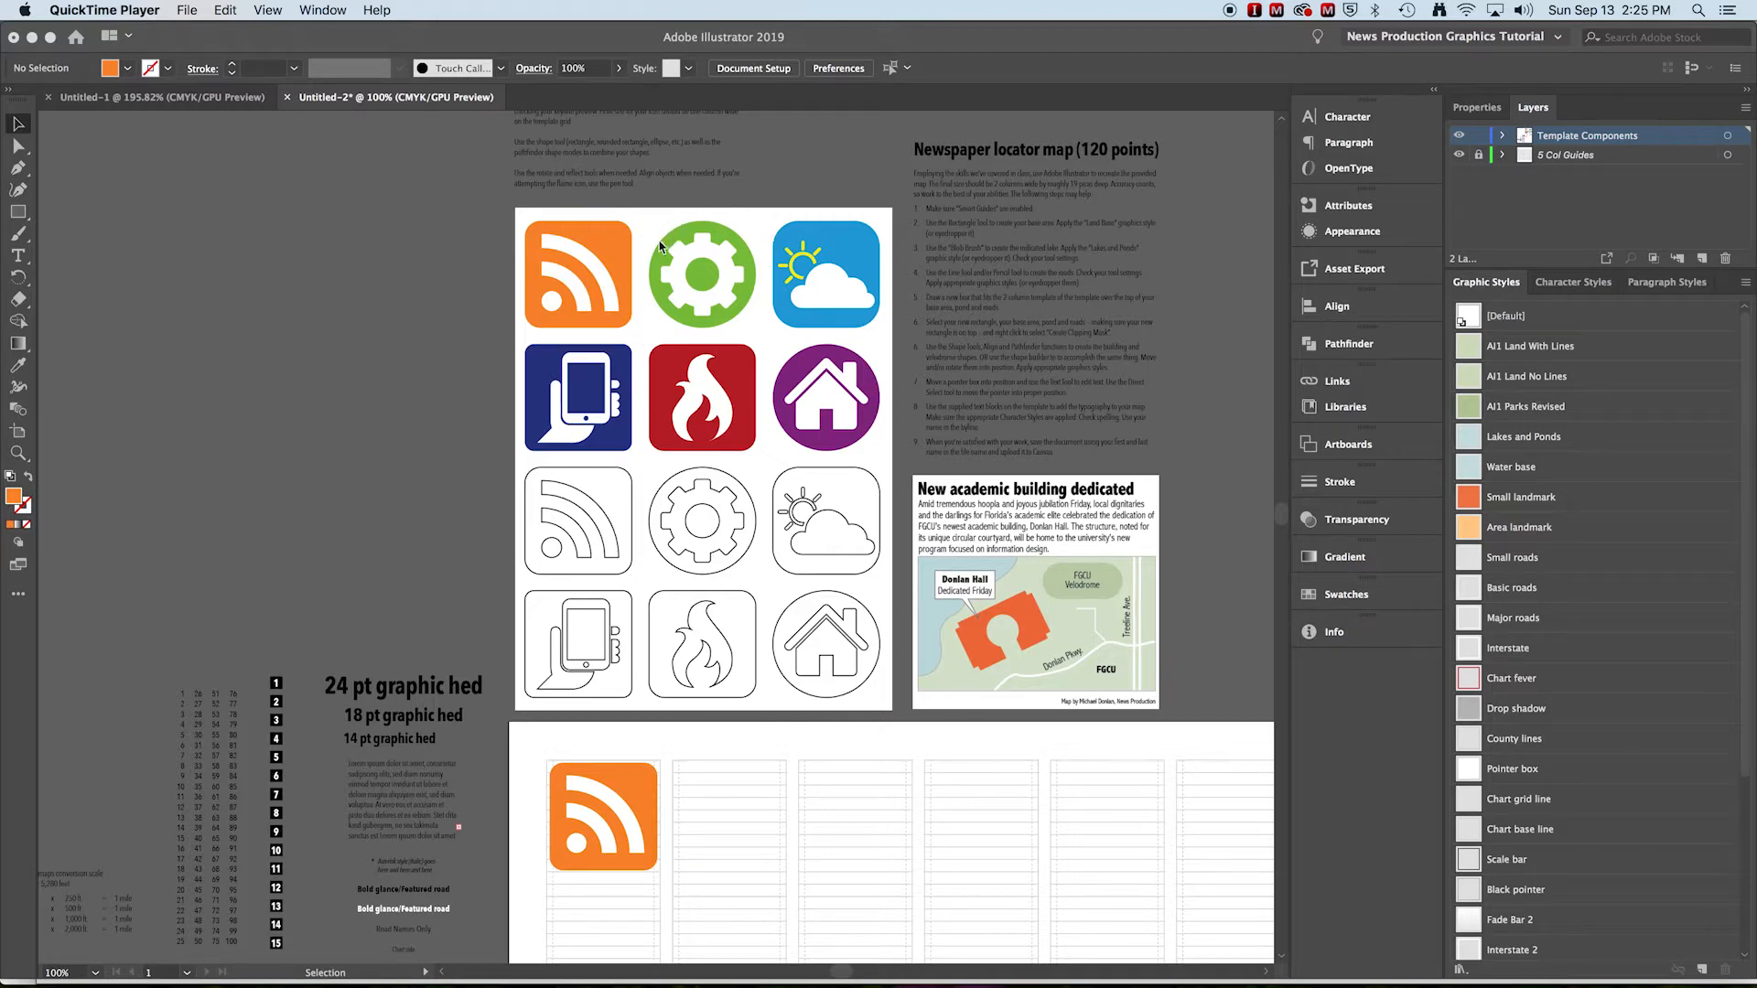
- Draw a circle about 2p8.3 in diameter from the gear's centre, covering the centre hole of the green gear icon
left_click(710, 276)
key("super+space")
left_click(706, 274)
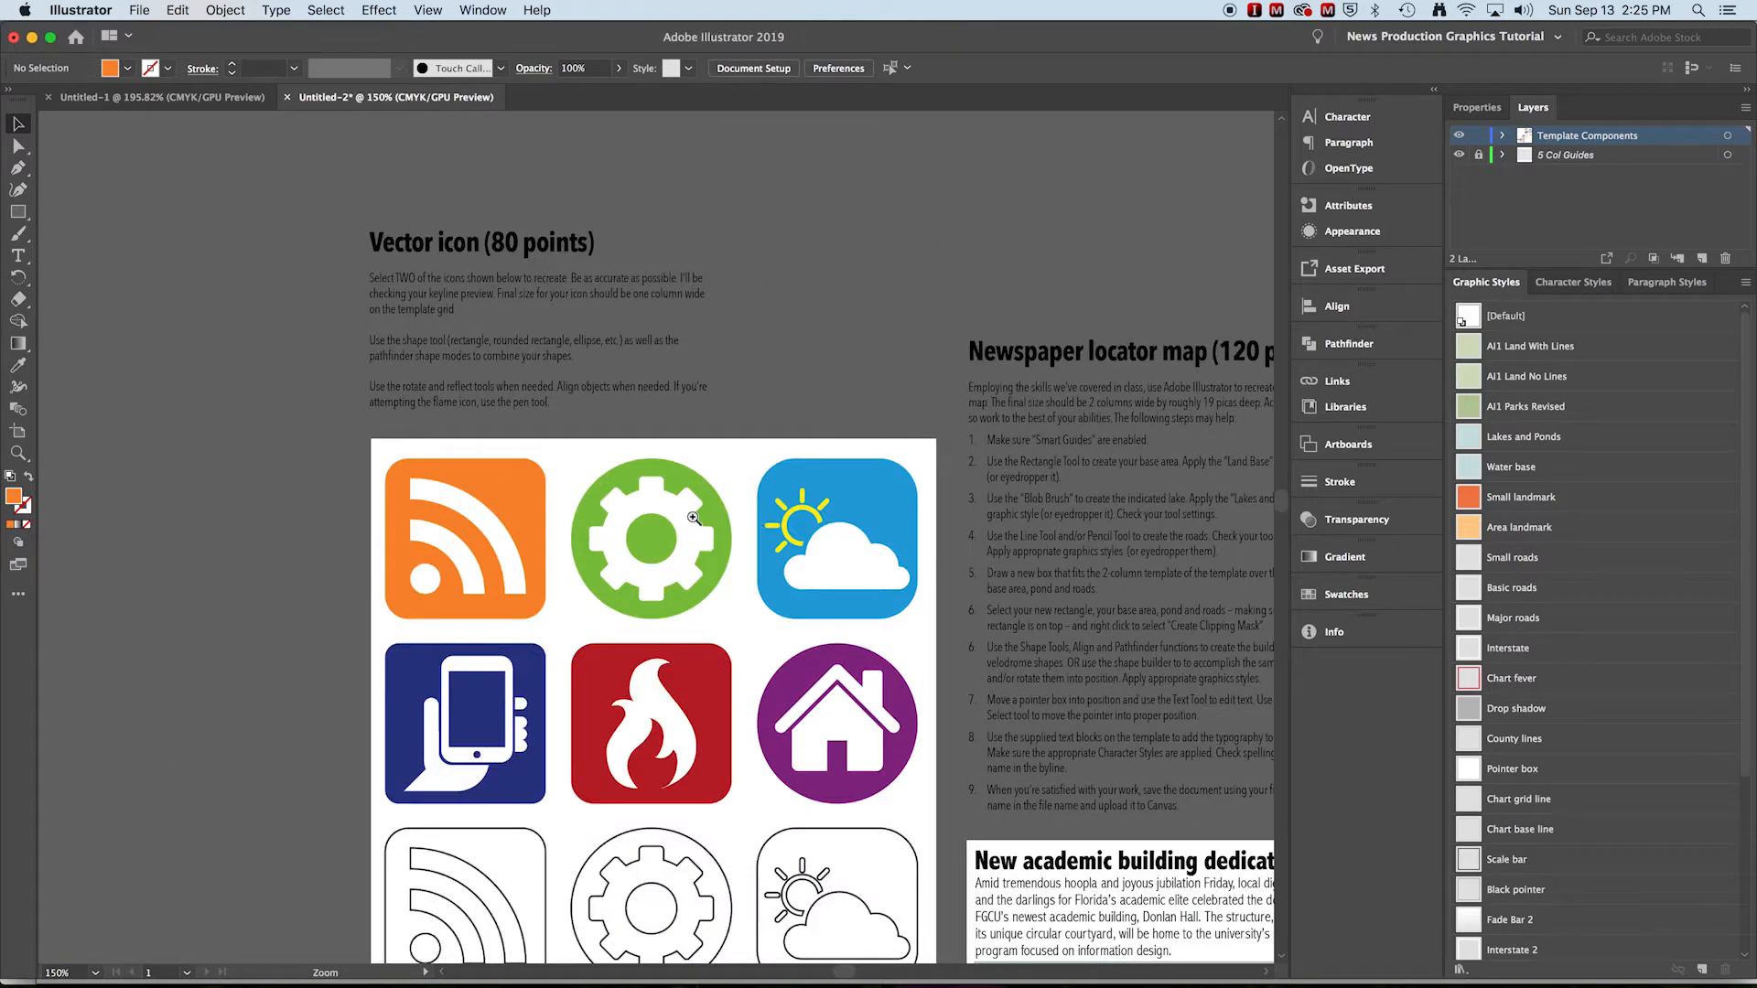
left_click(719, 271)
left_click(719, 274)
left_click(720, 279)
left_click_drag(647, 537, 765, 412)
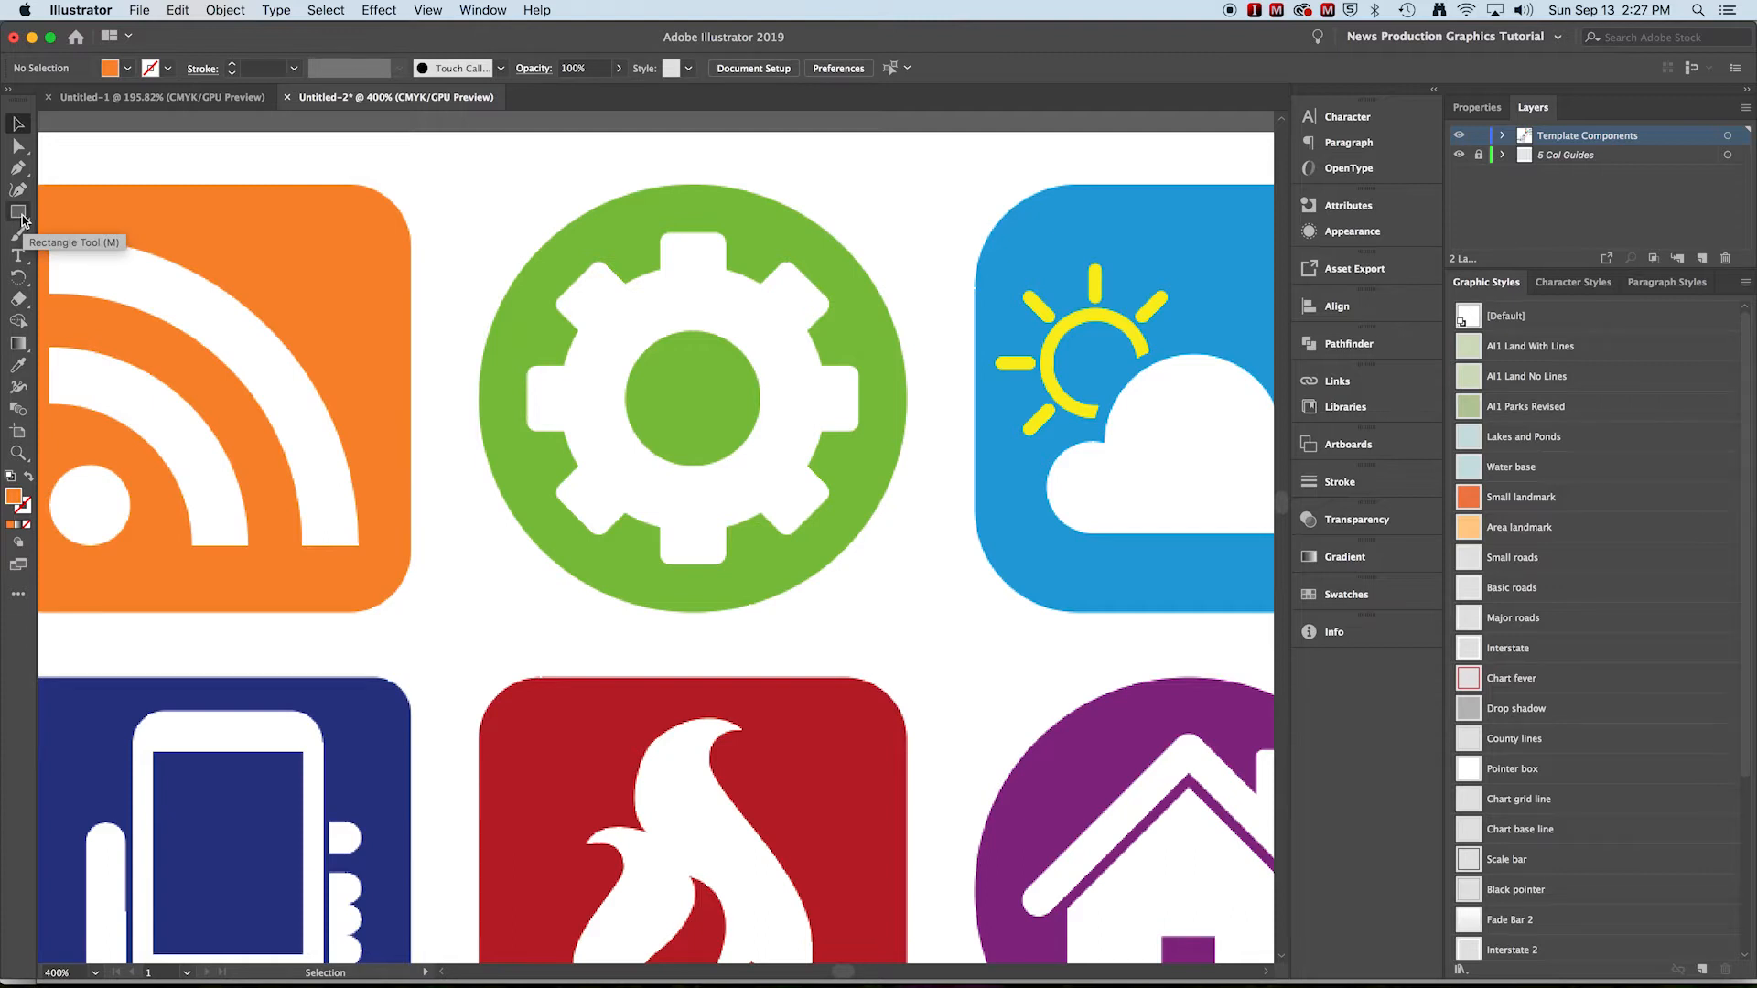
left_click_drag(19, 212, 81, 236)
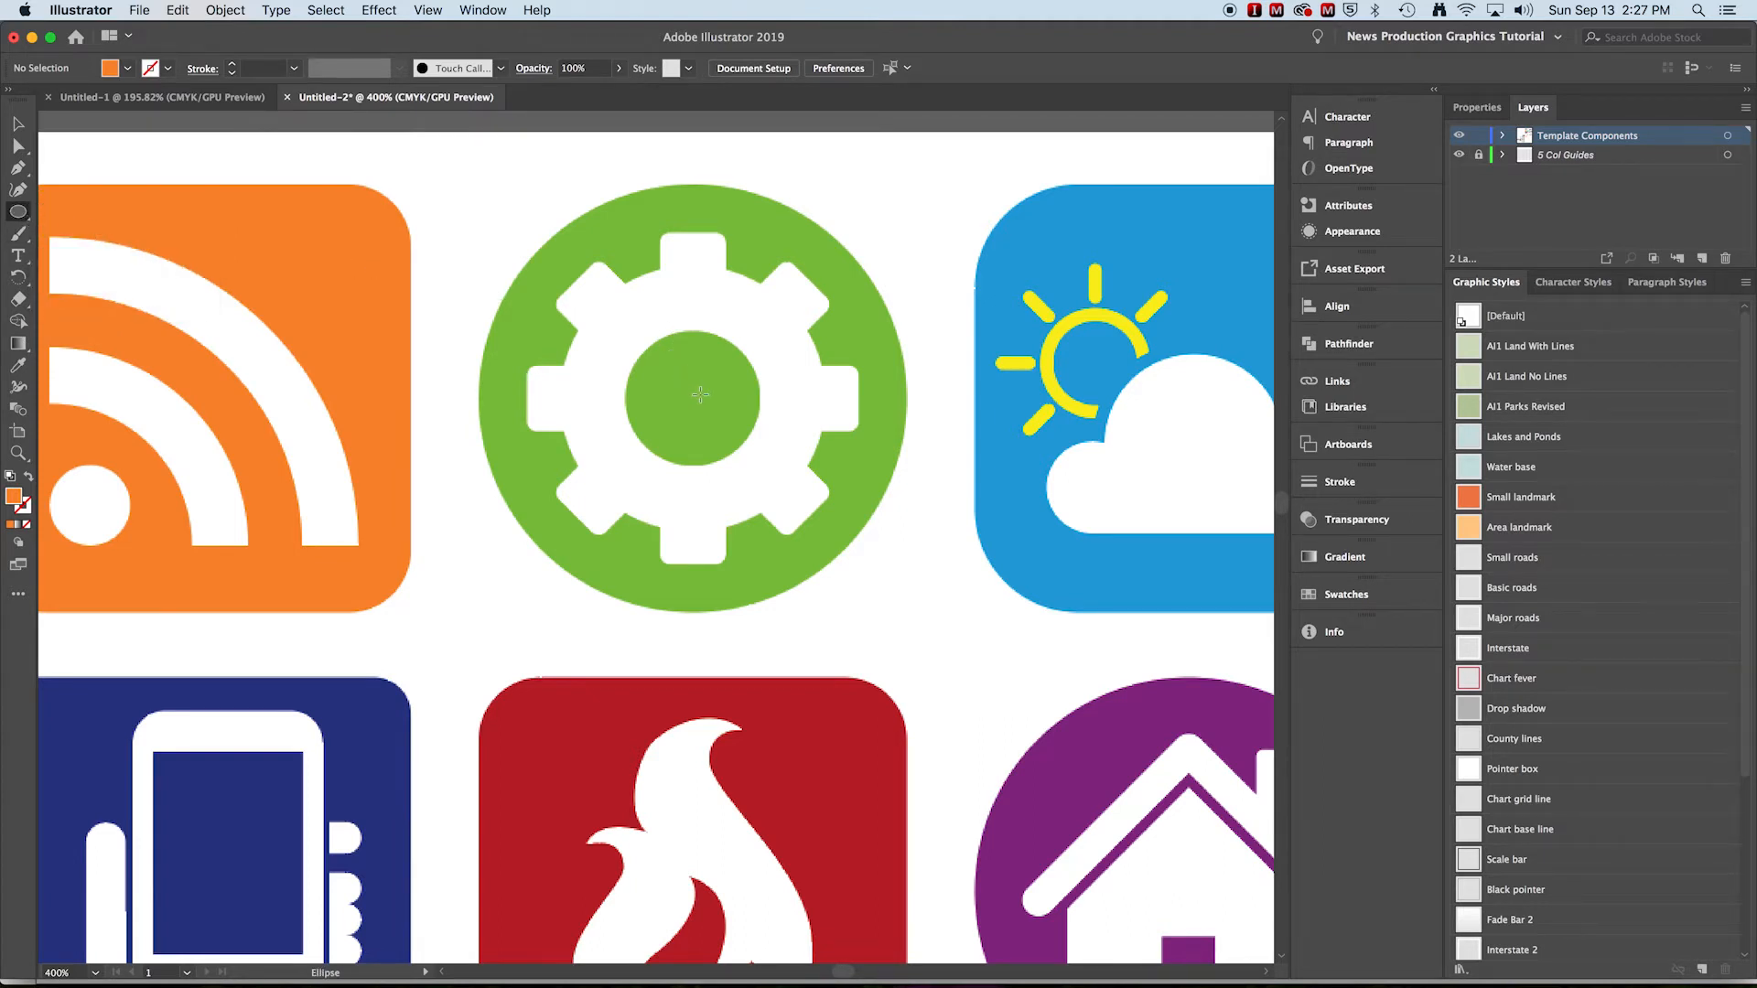
left_click_drag(692, 398, 666, 331)
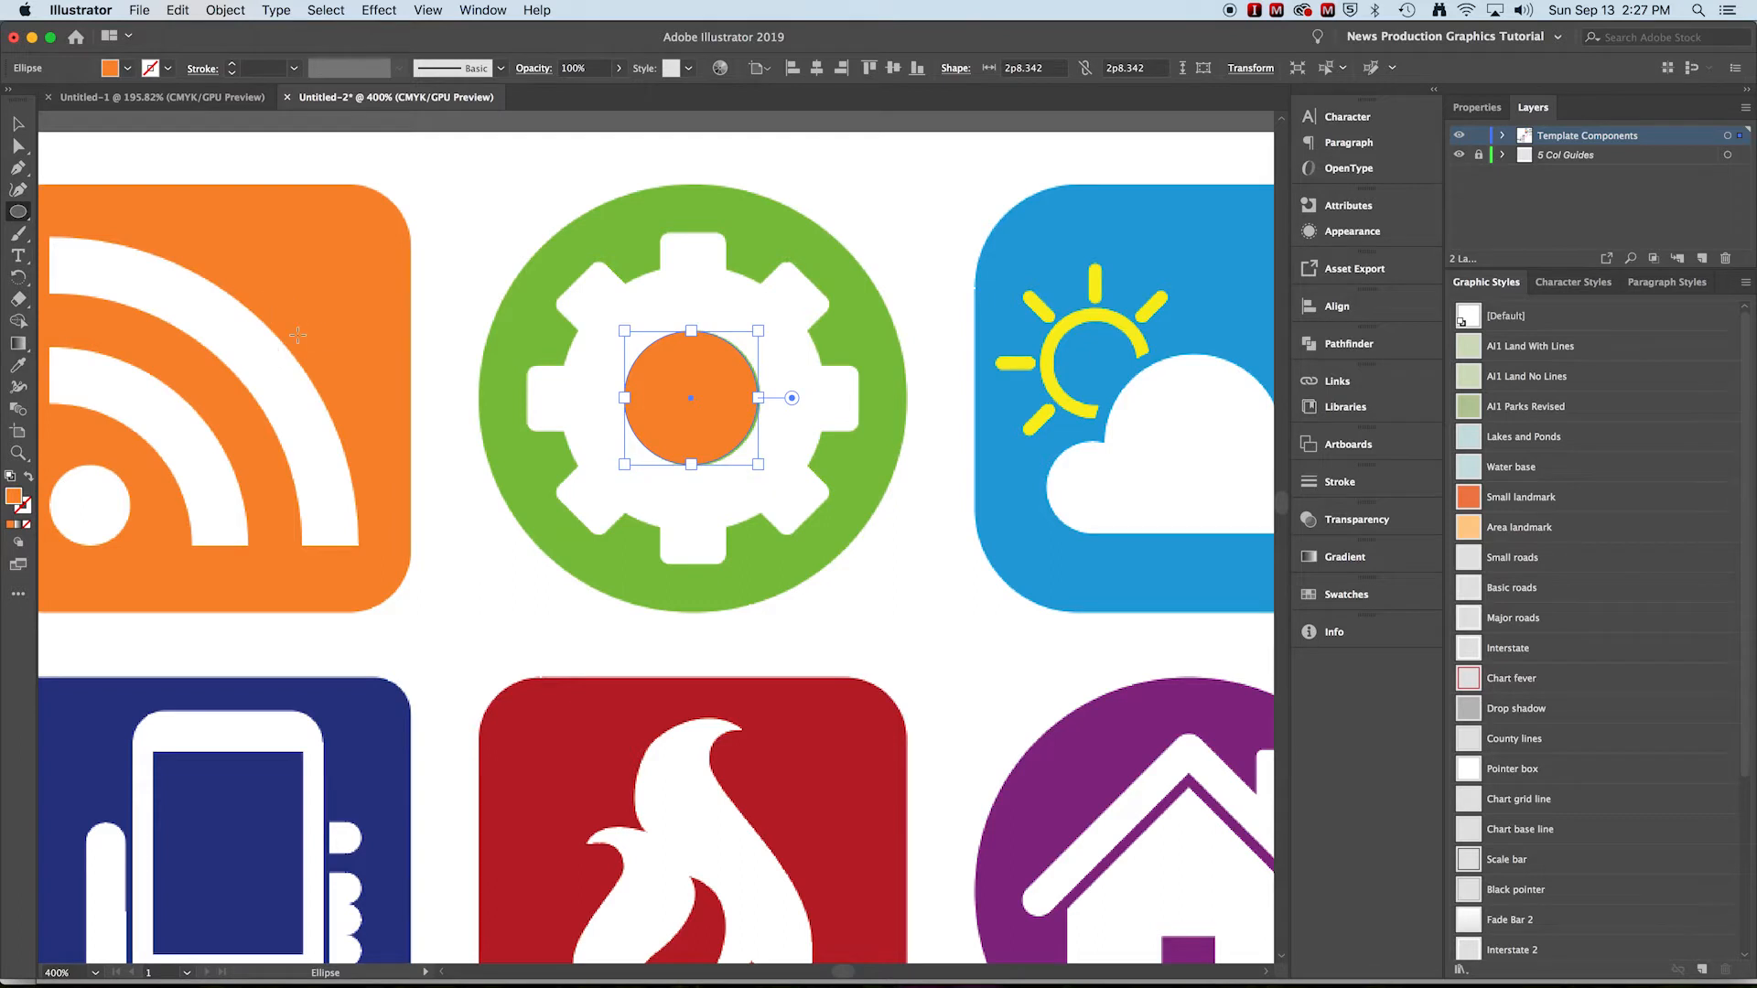
- Give the centre circle no fill and a 1 pt black stroke, and deselect it
left_click(127, 67)
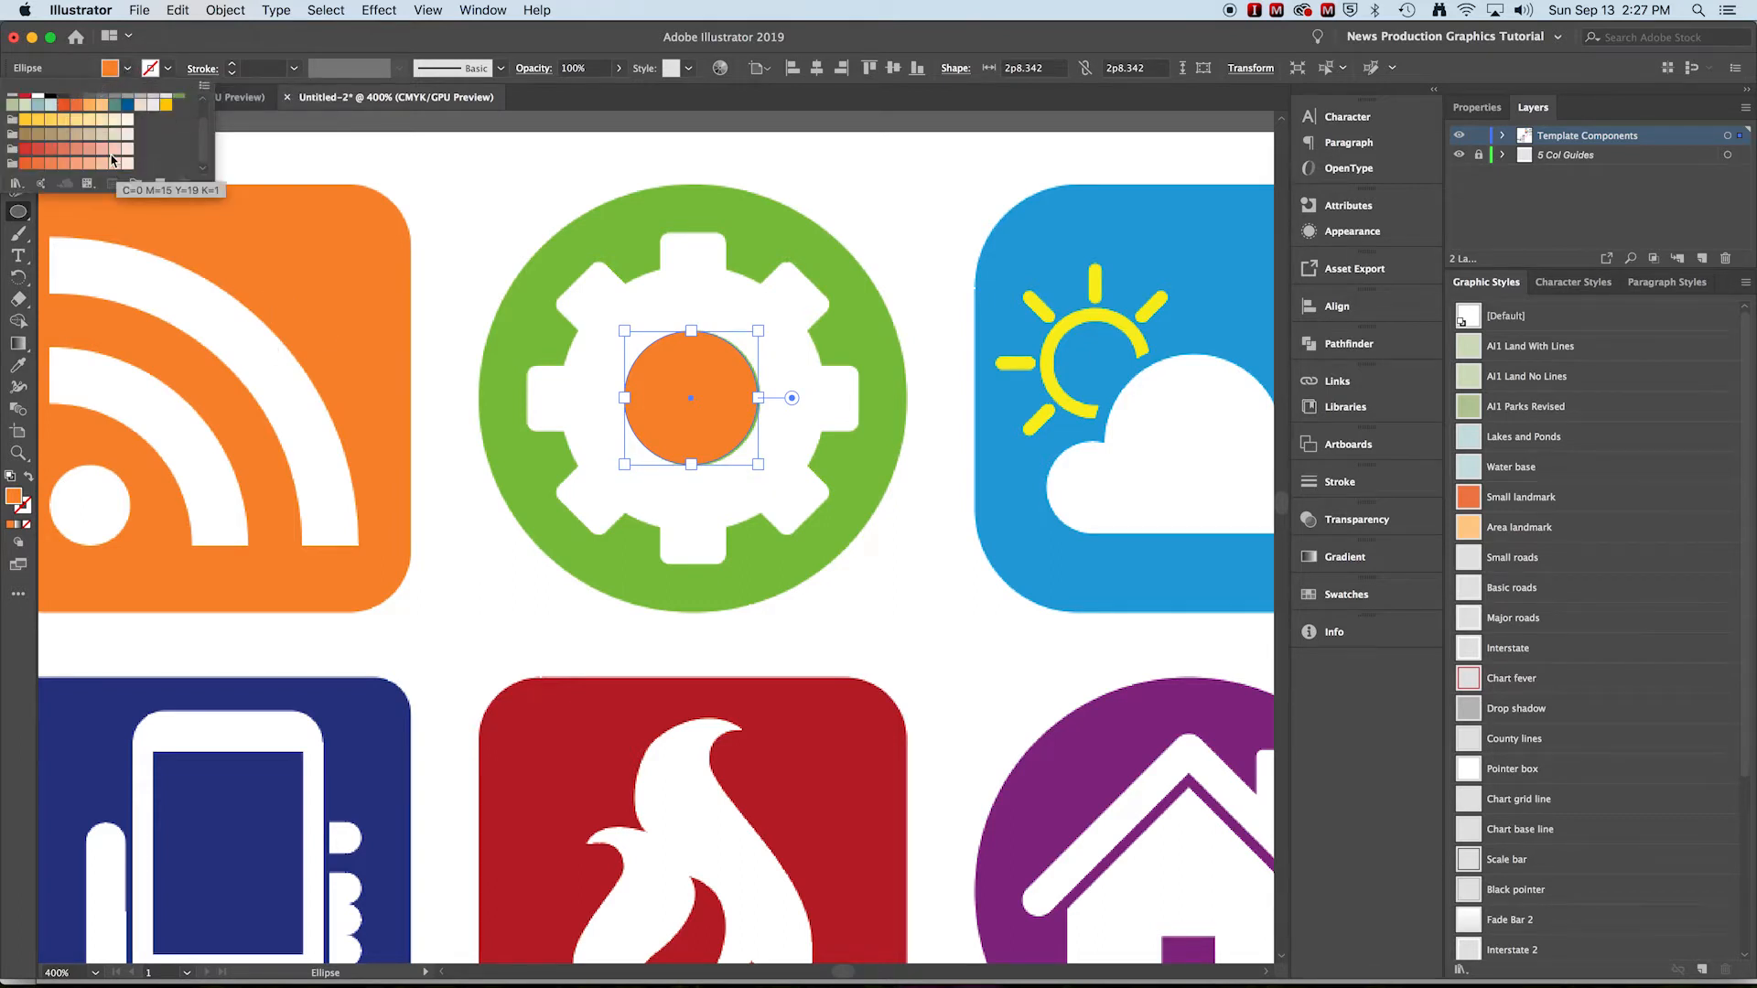
left_click(14, 101)
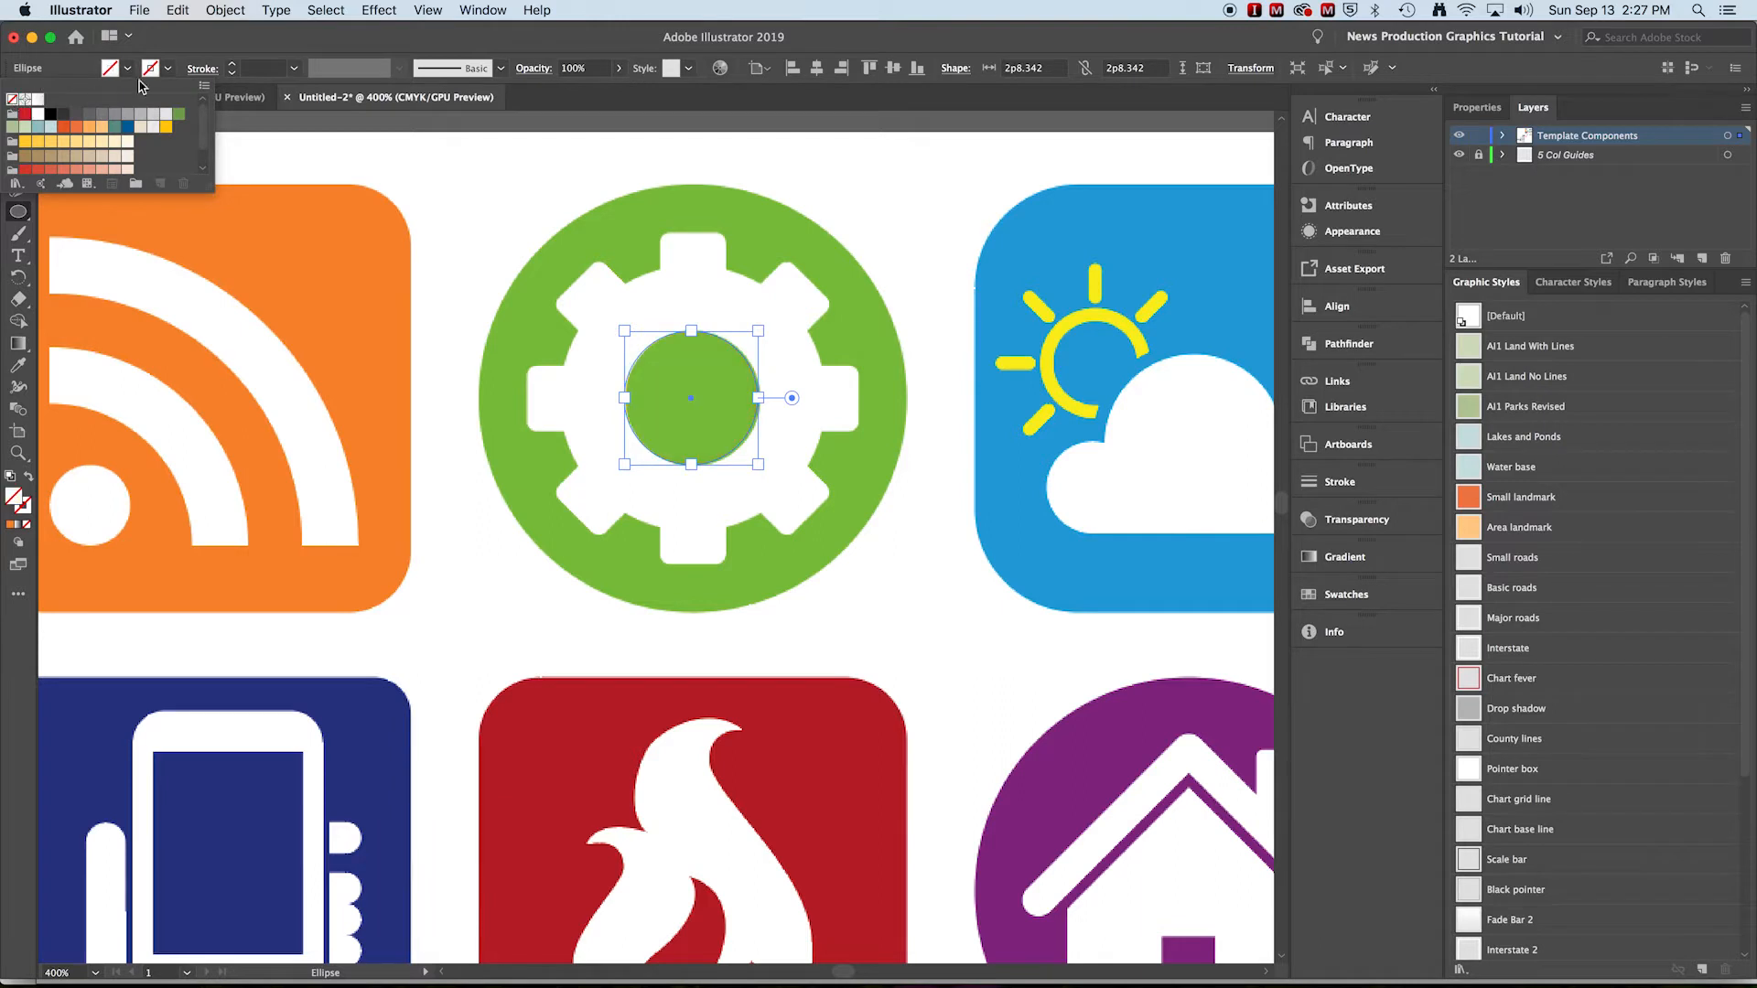
left_click(168, 72)
left_click(169, 72)
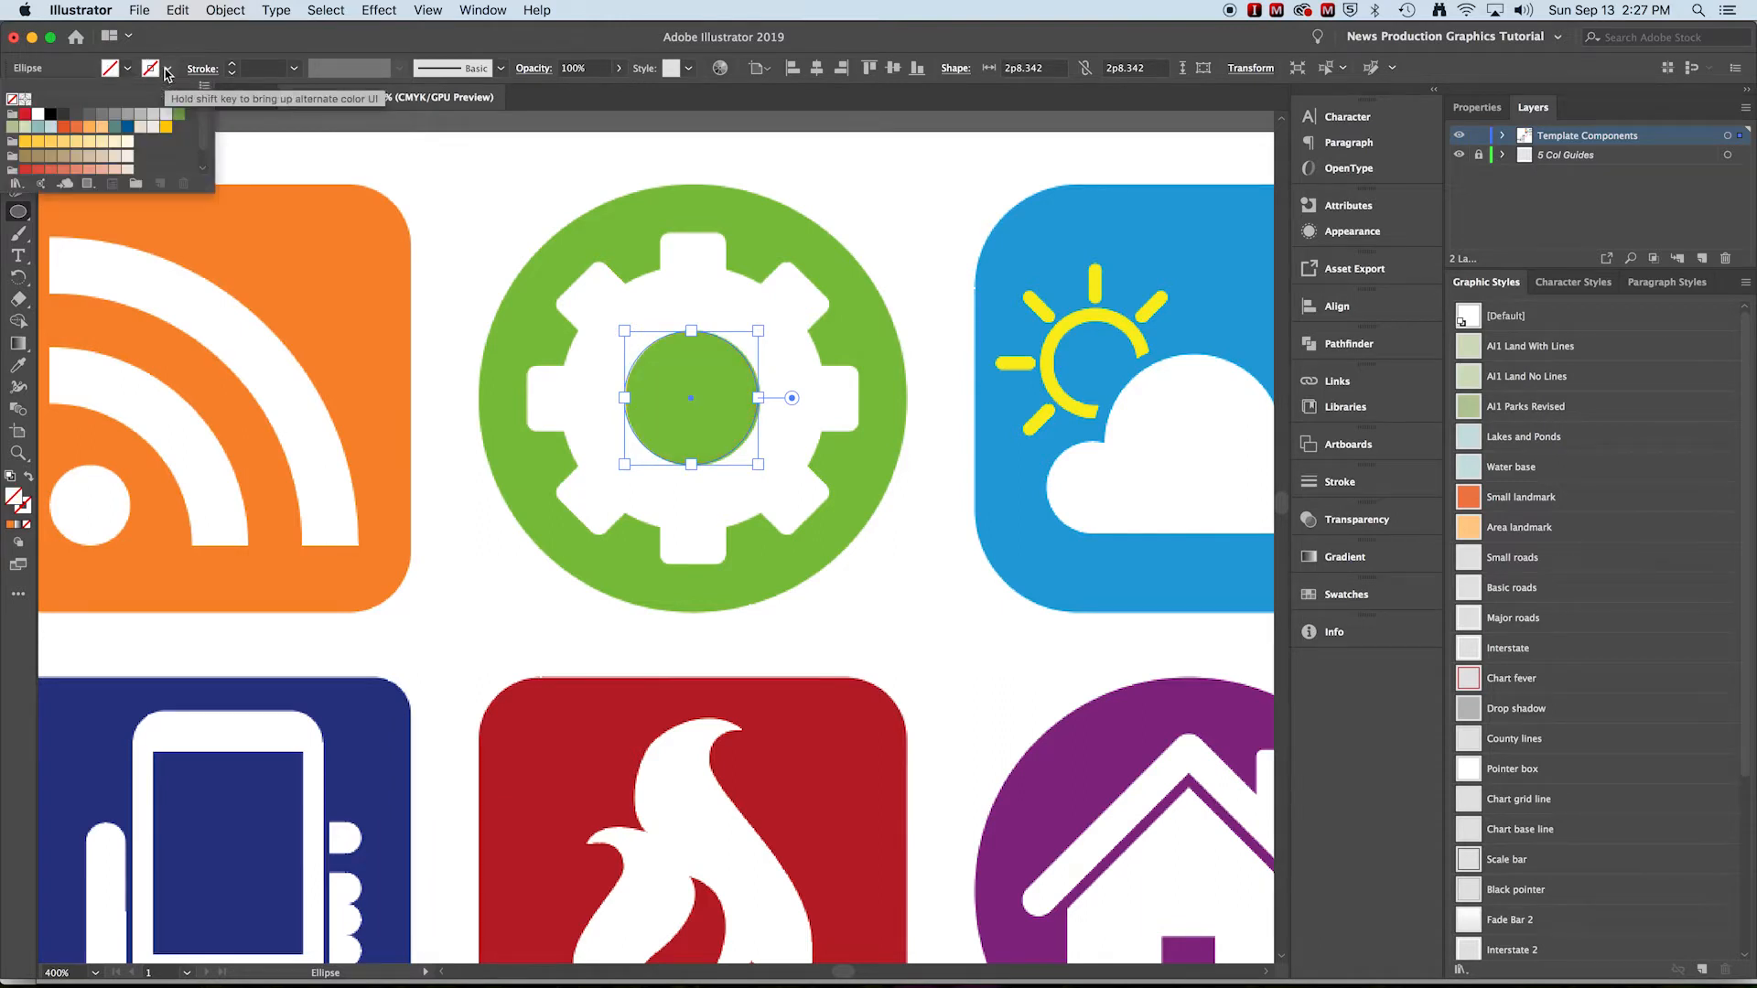
left_click(51, 115)
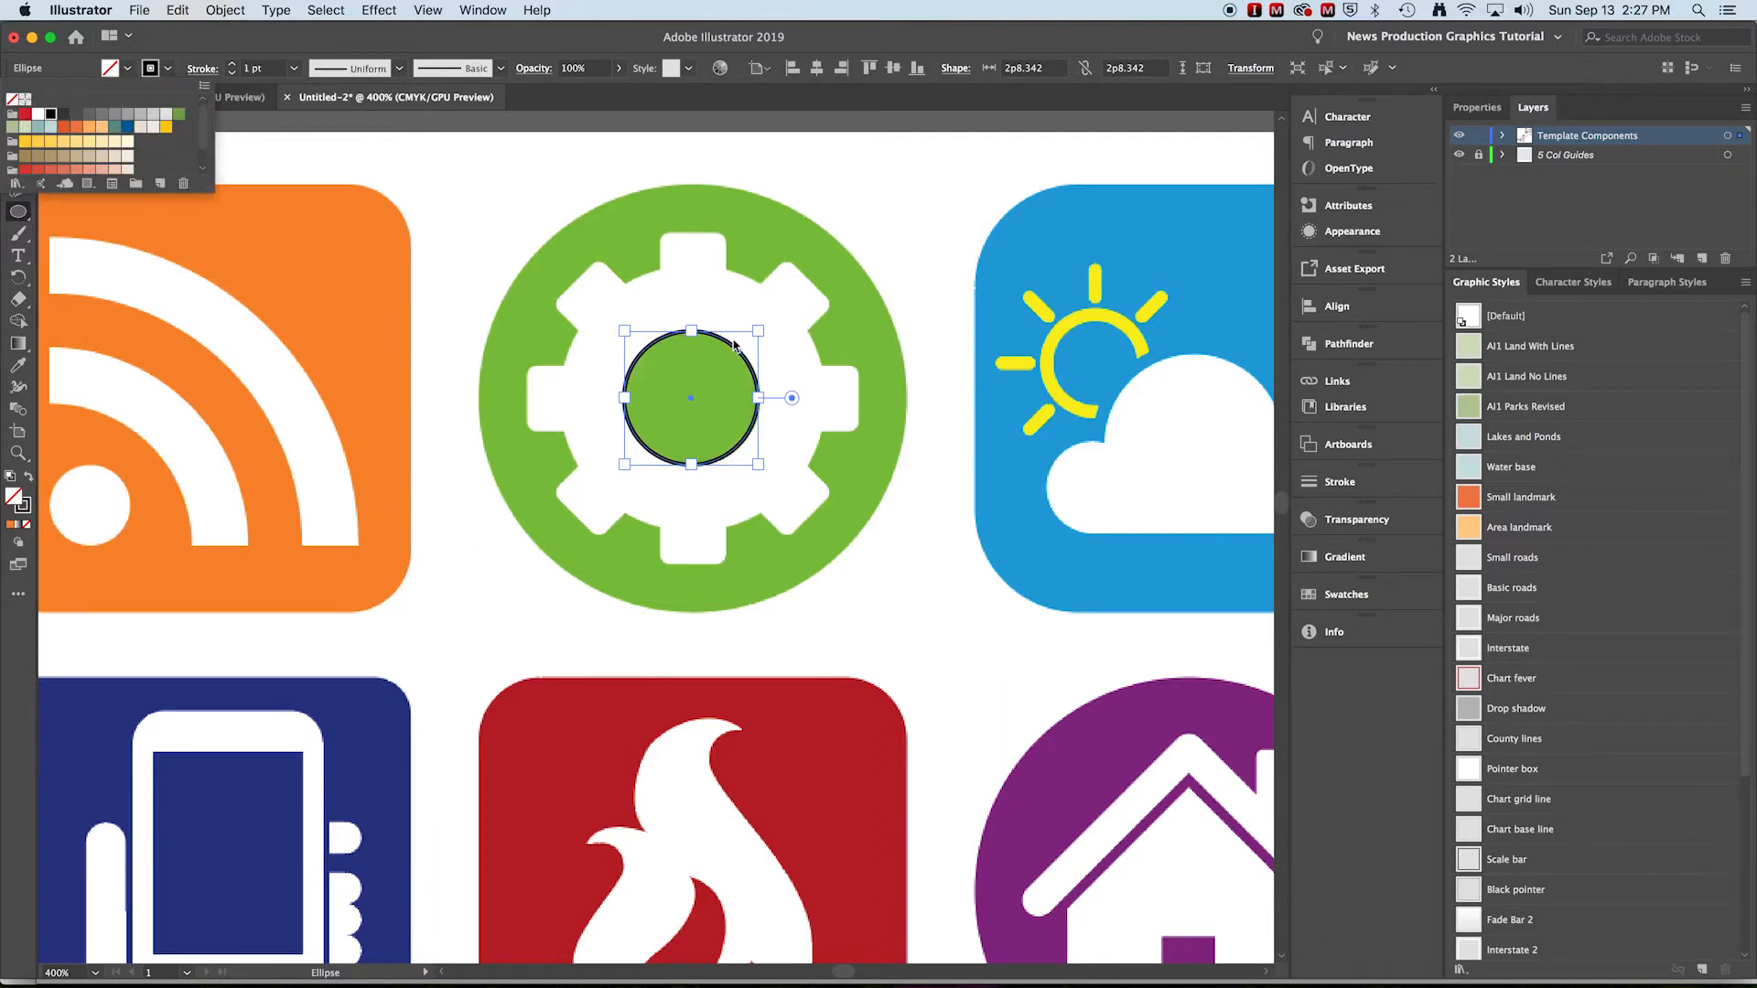
left_click(707, 293)
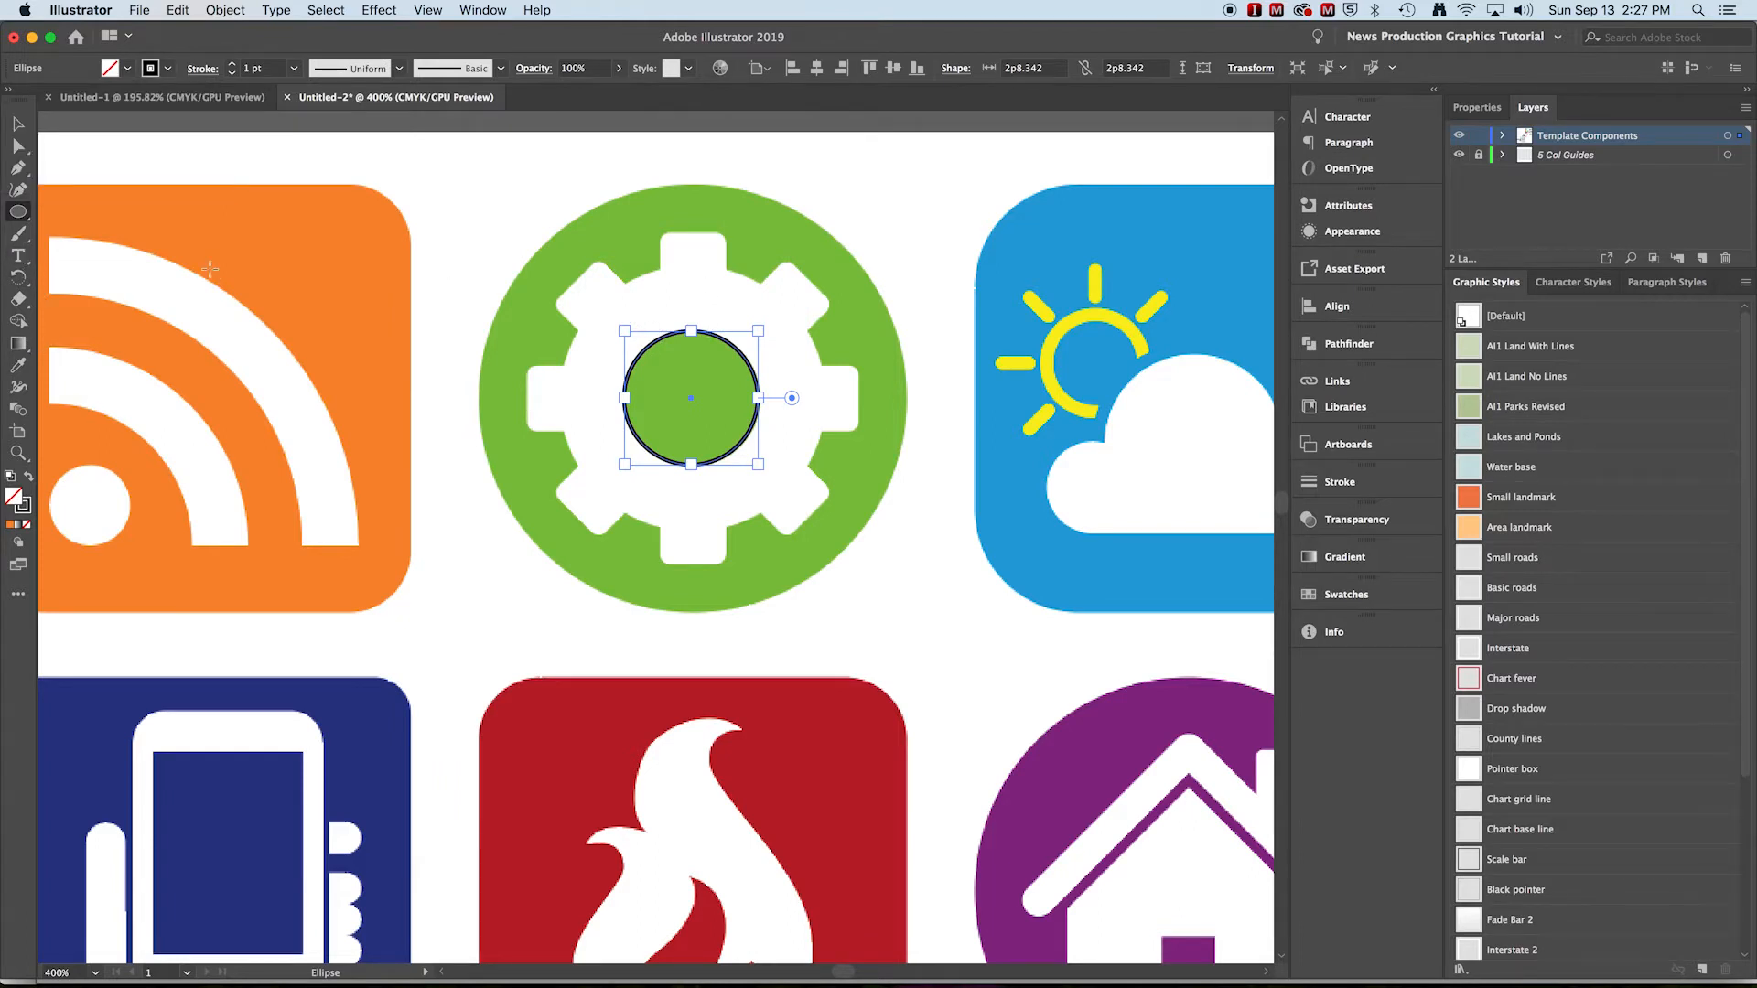
key("super+shift+a")
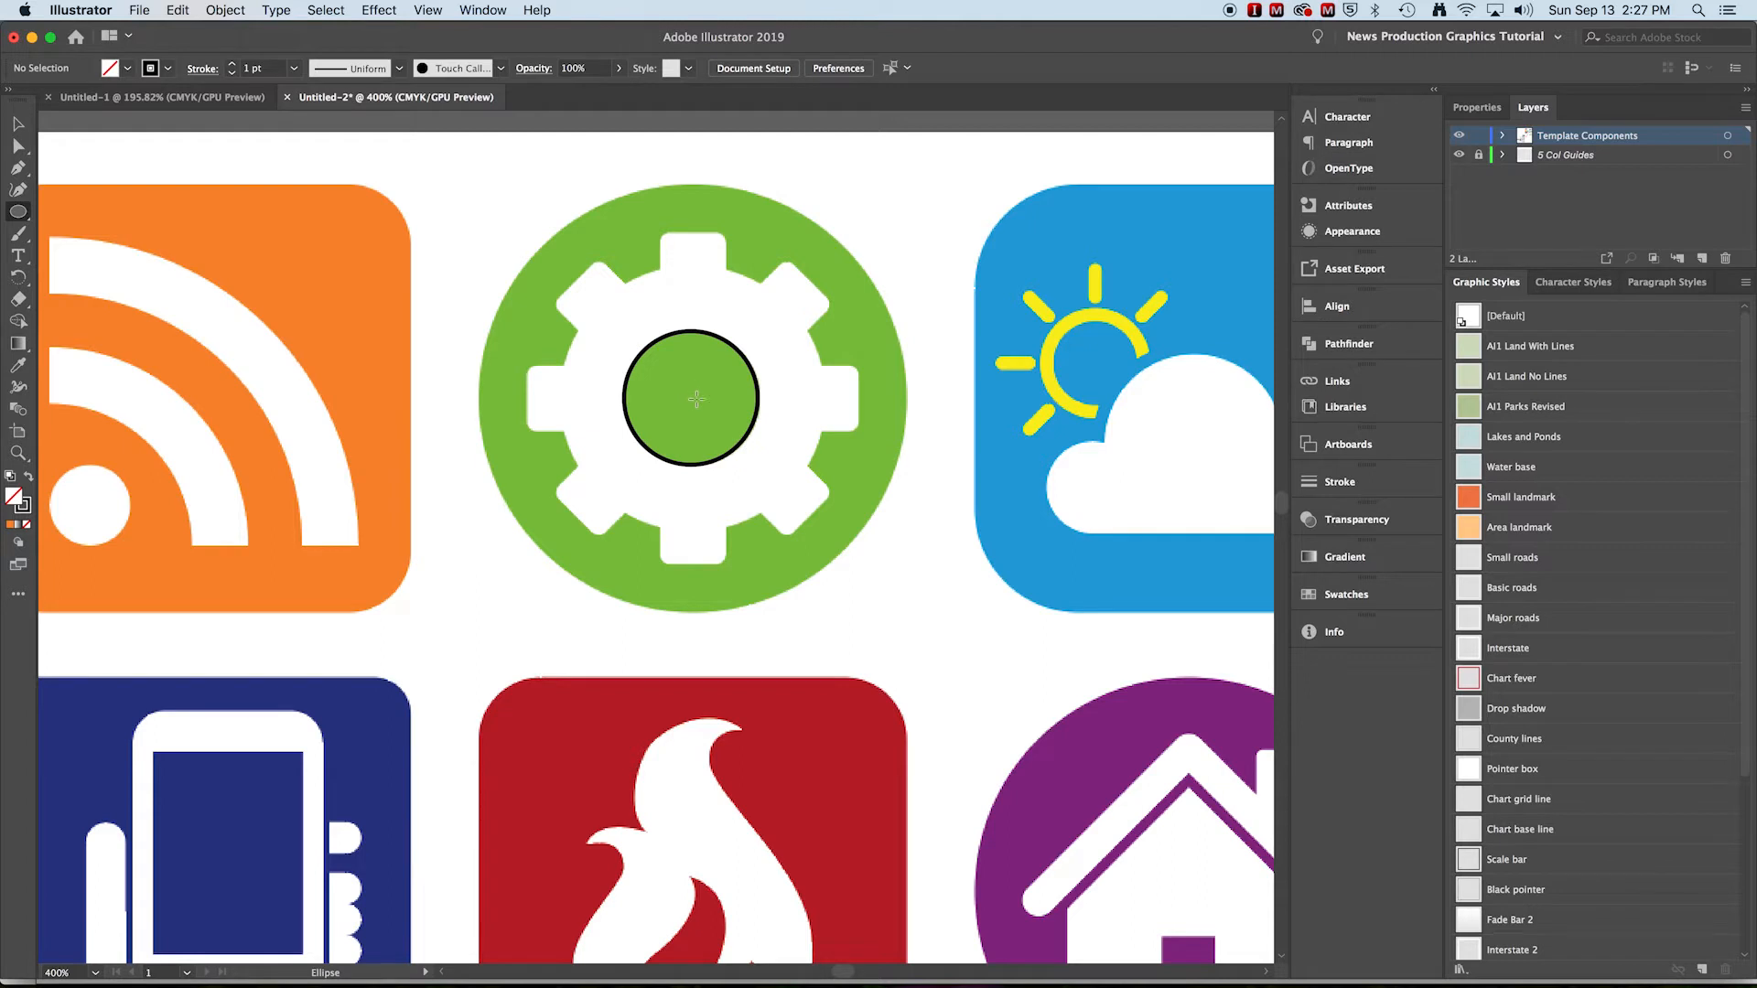
- Draw a second circle concentric with the first and enlarge it to about 5p4 in diameter to match the gear's body
key("v")
key("super+y")
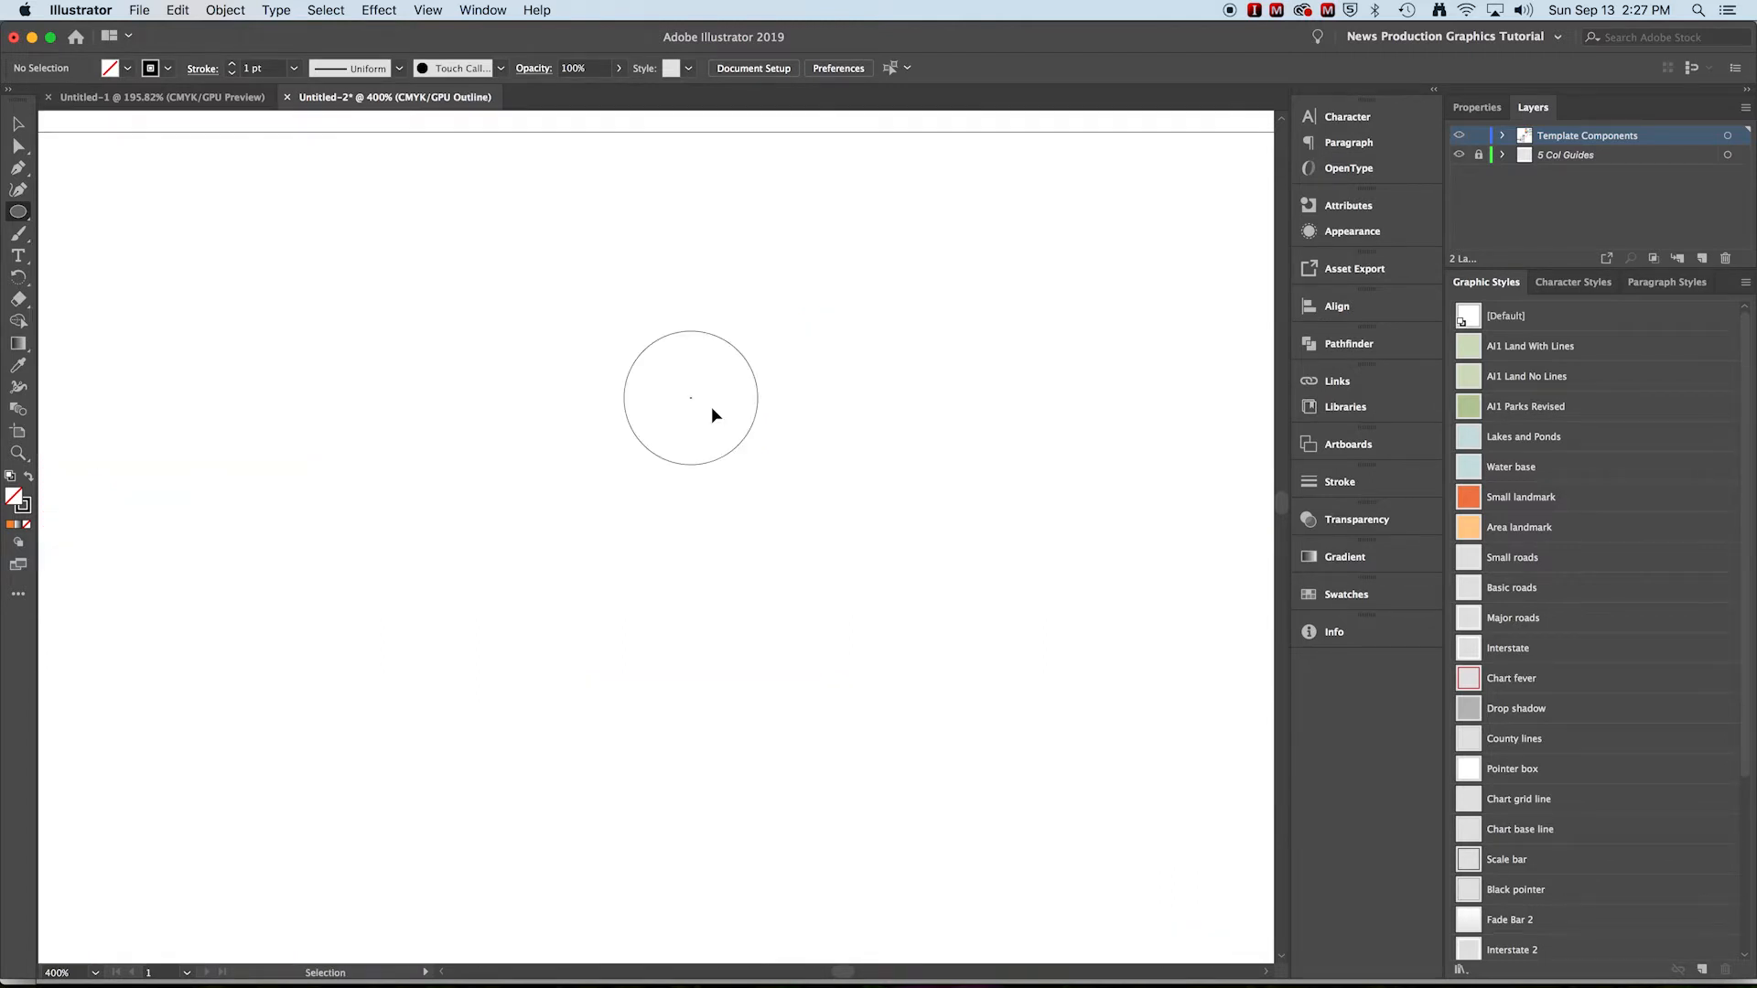
left_click_drag(691, 398, 674, 274)
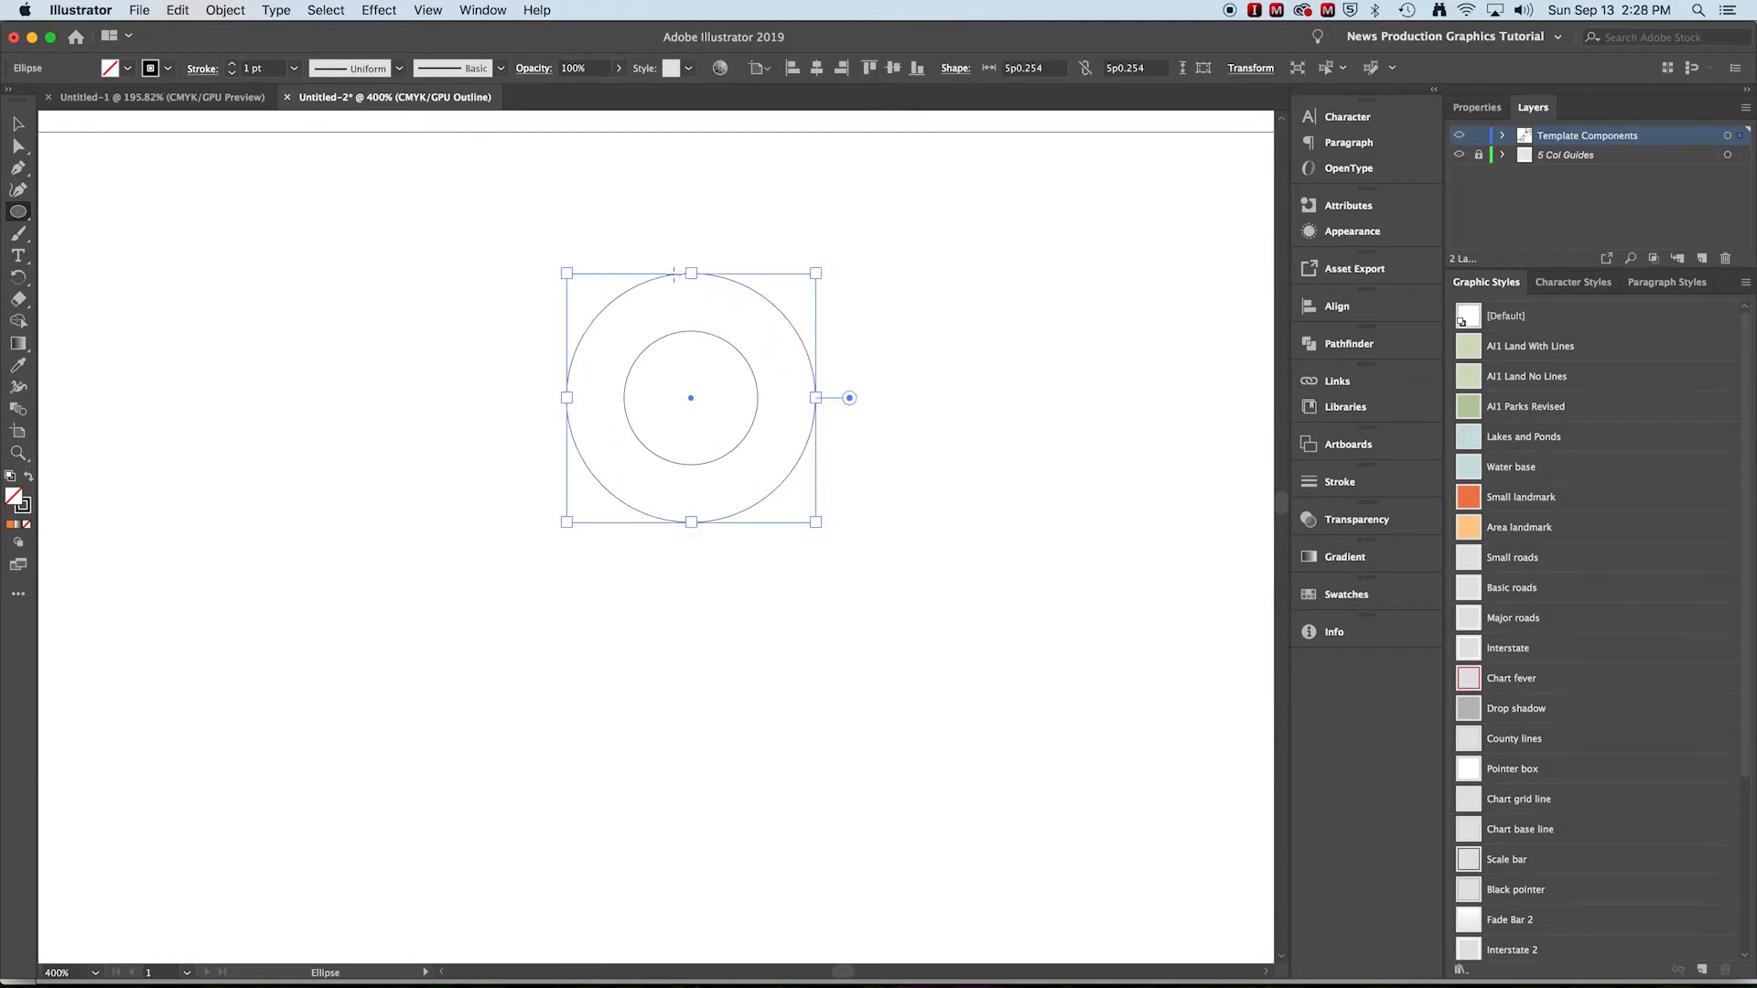
key("super+y")
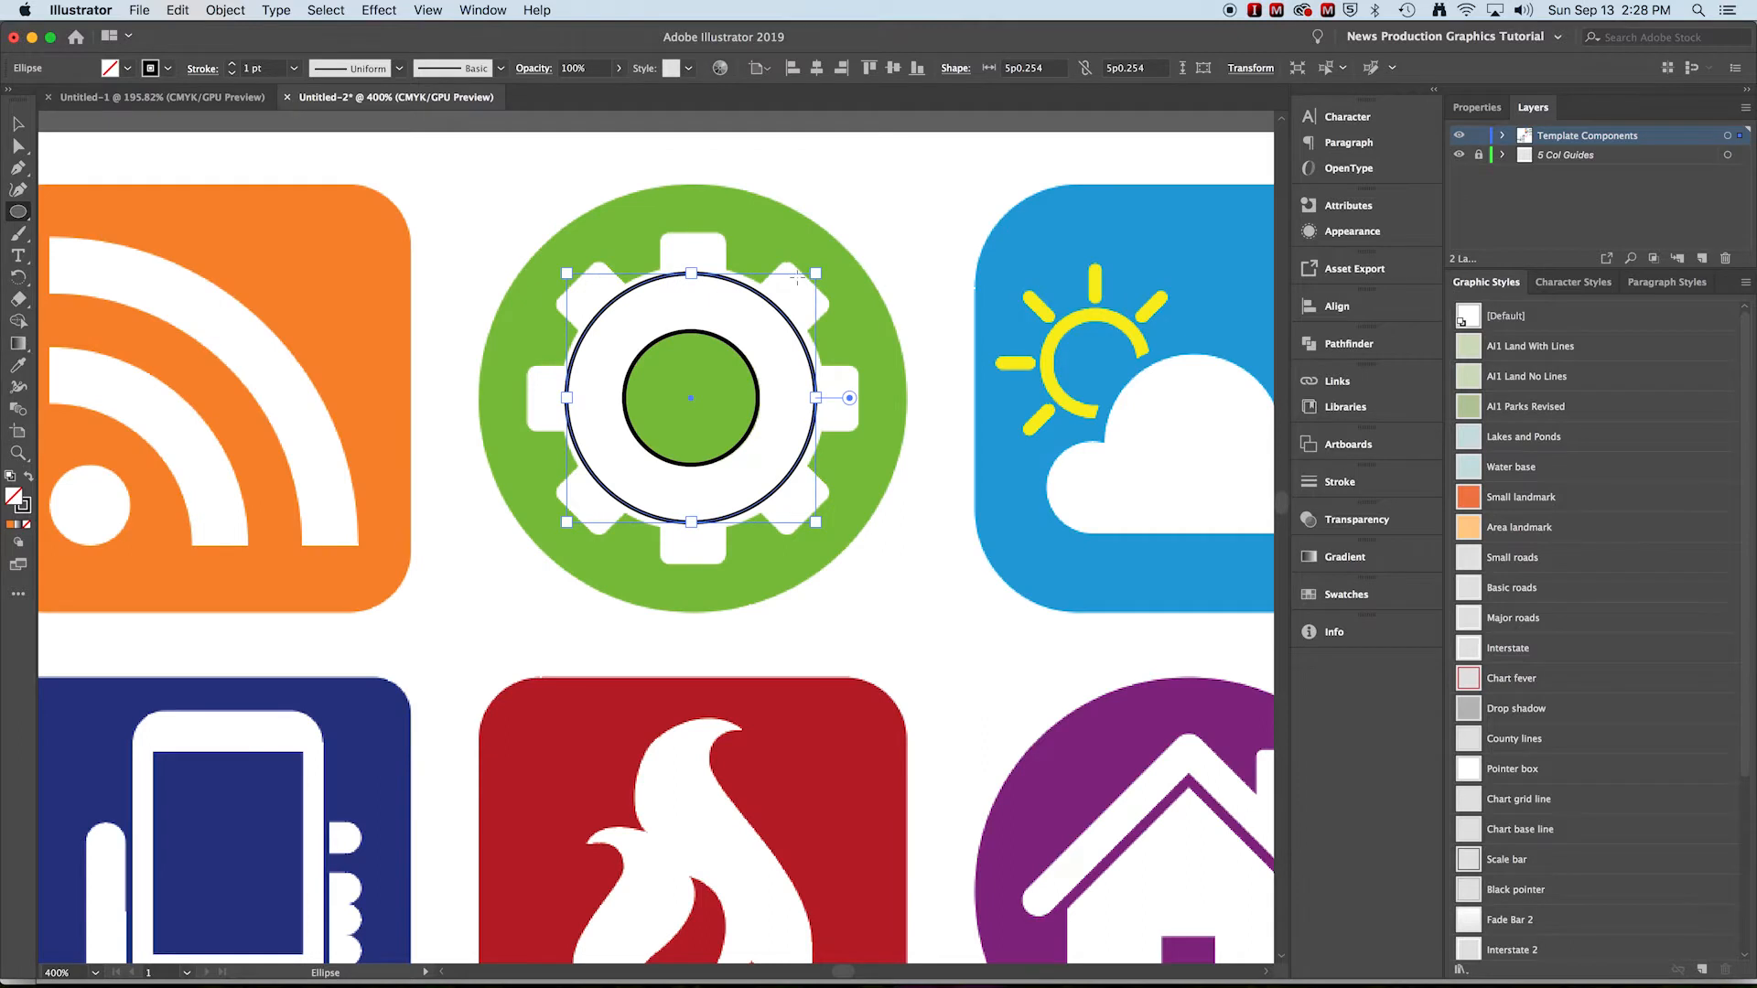
left_click_drag(814, 279, 825, 266)
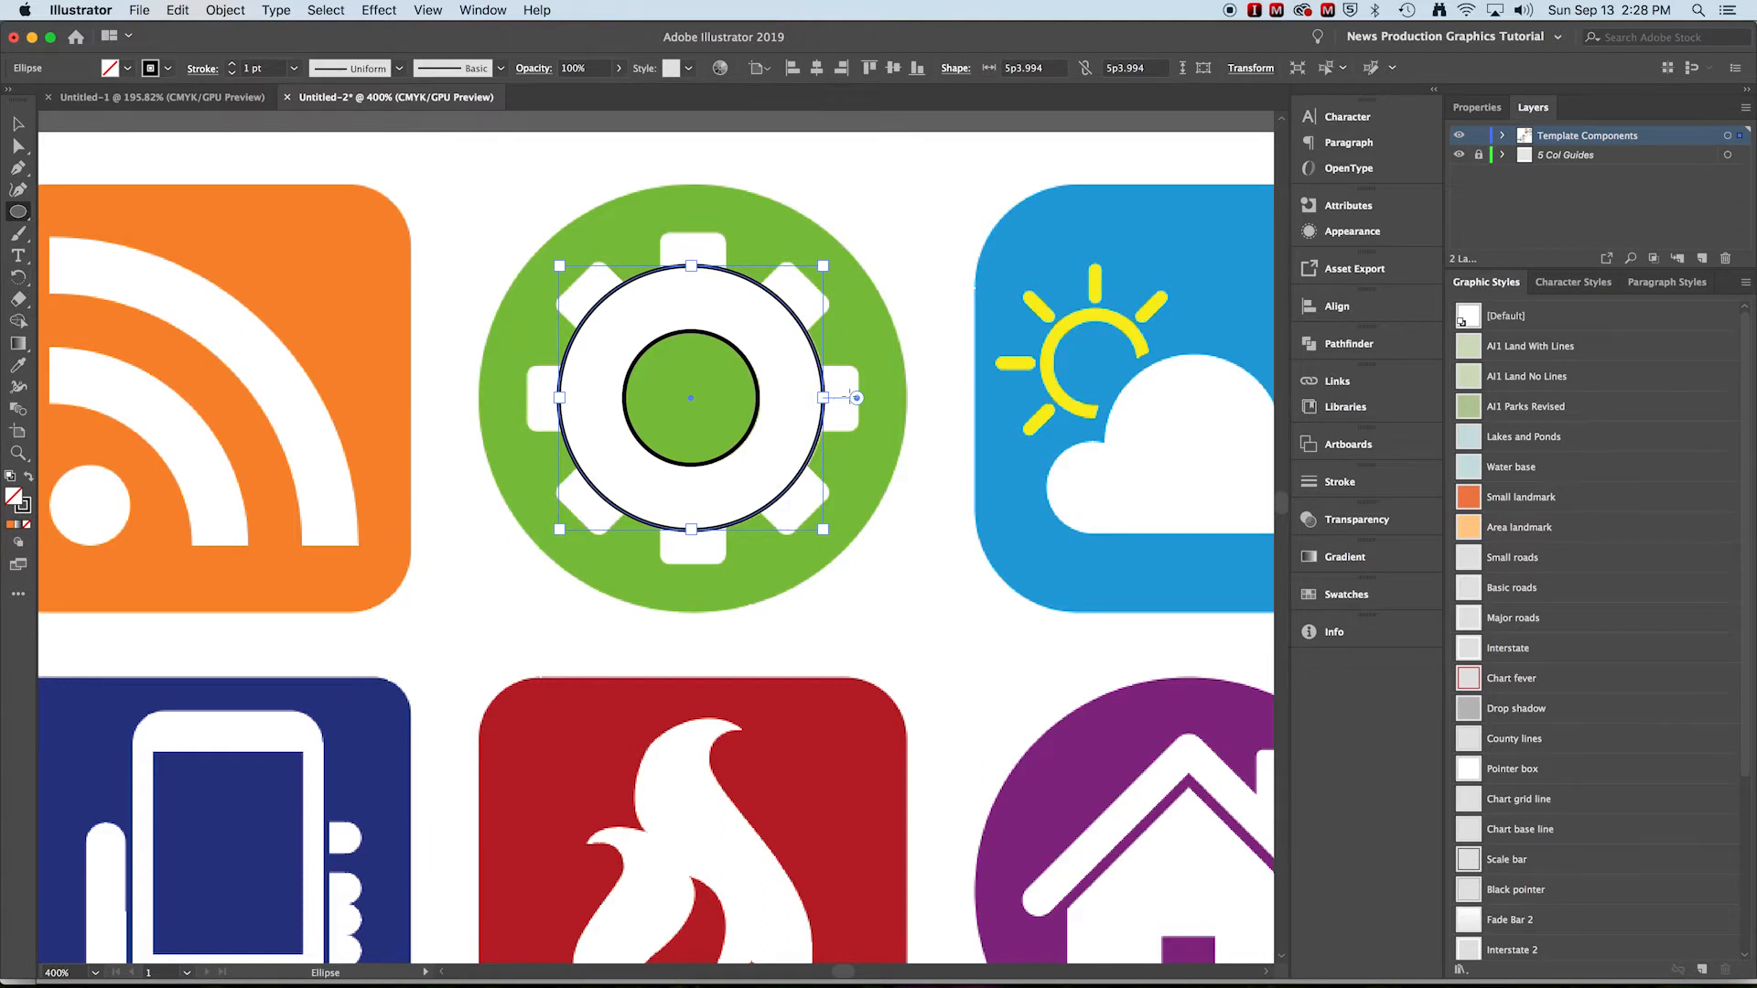
- Examine the two circles in outline view to check that they share the same centre point
left_click(18, 123)
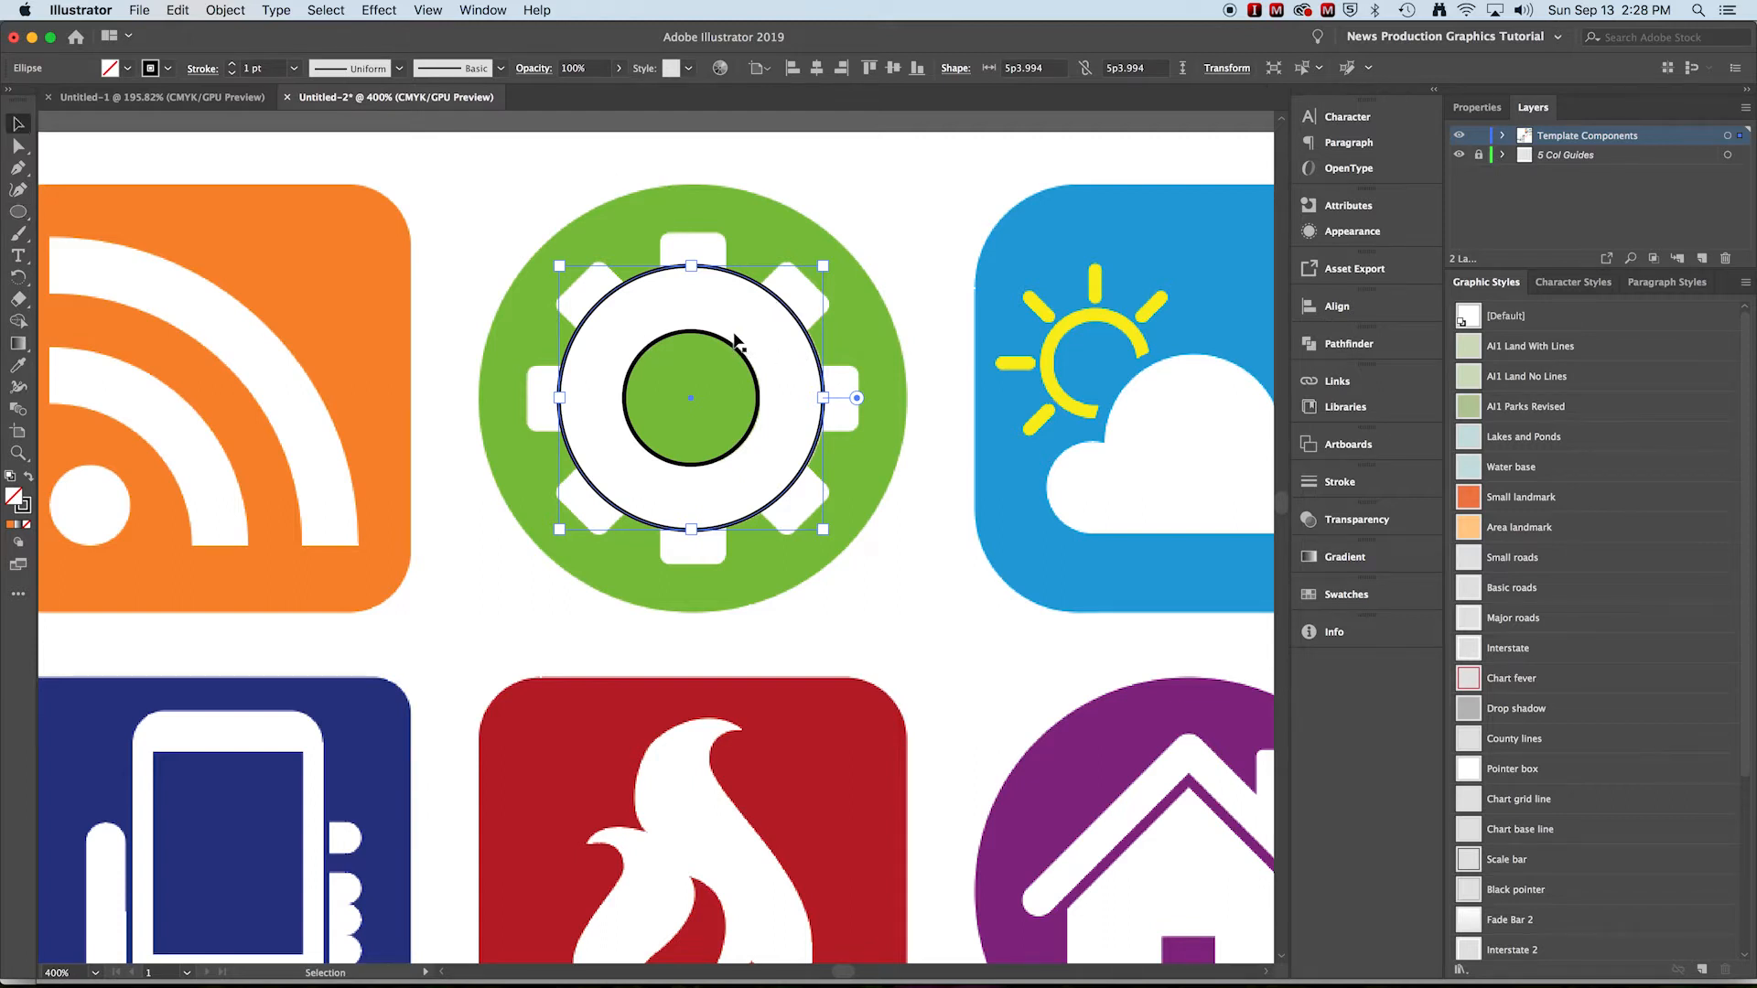
key("a")
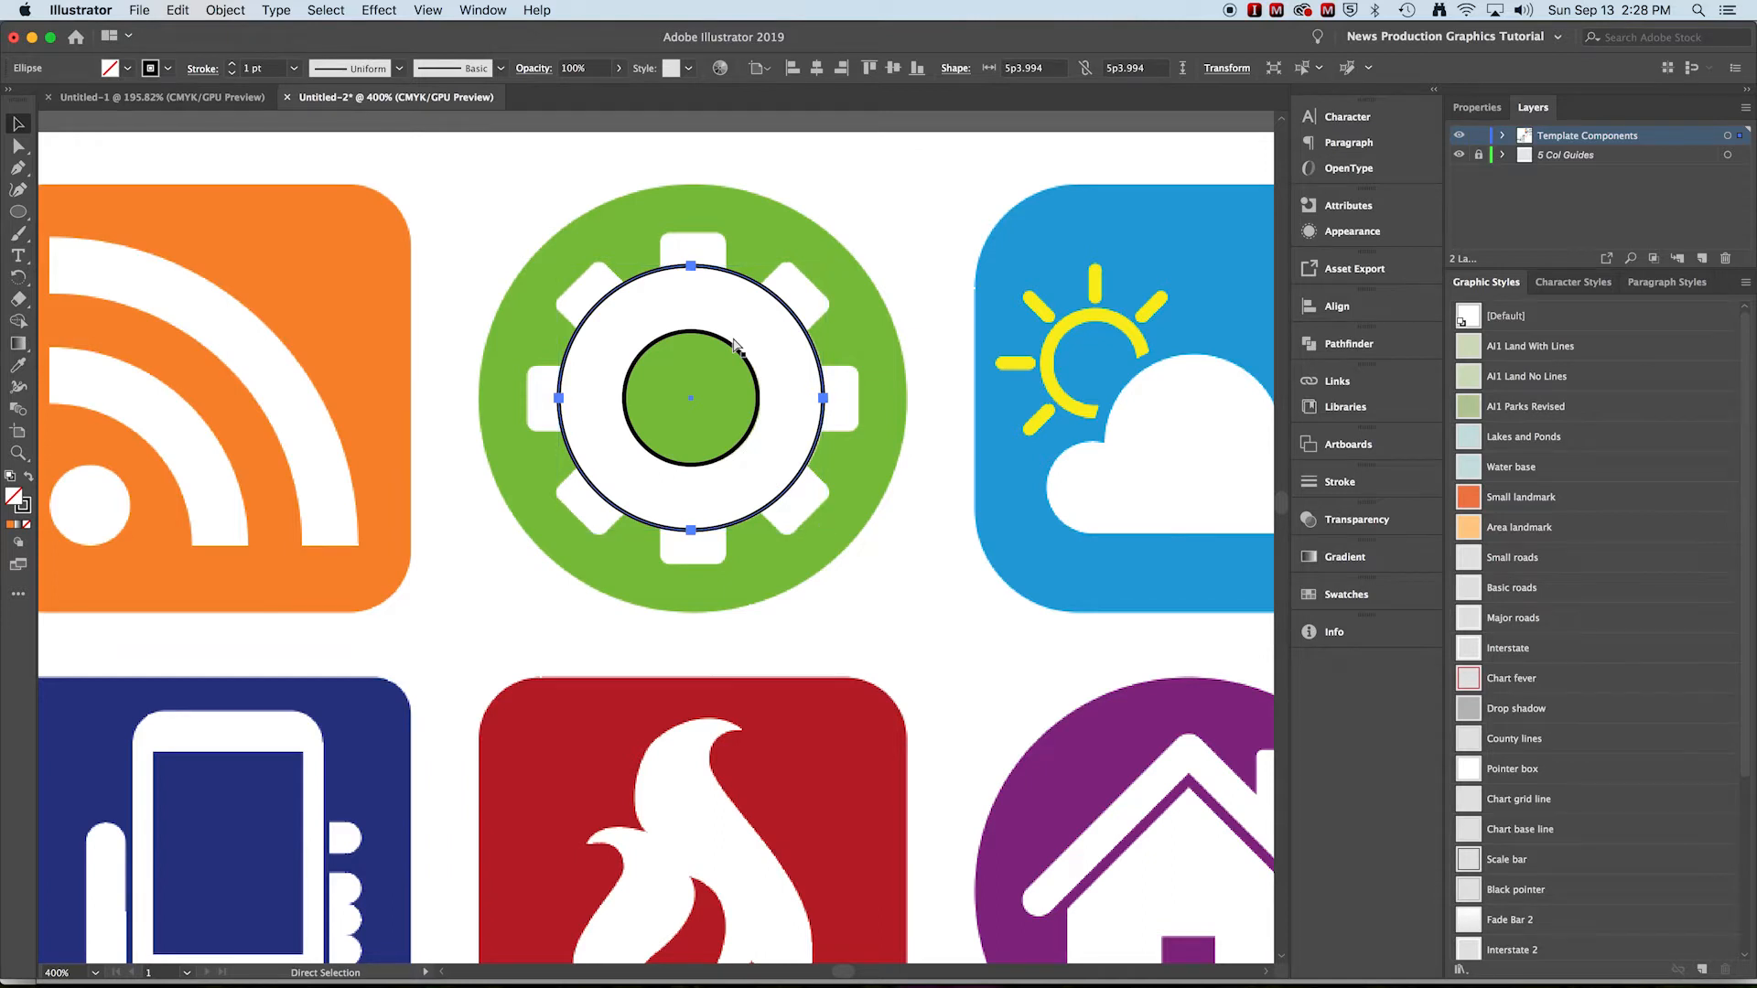
key("super+y")
left_click(19, 127)
left_click(560, 171)
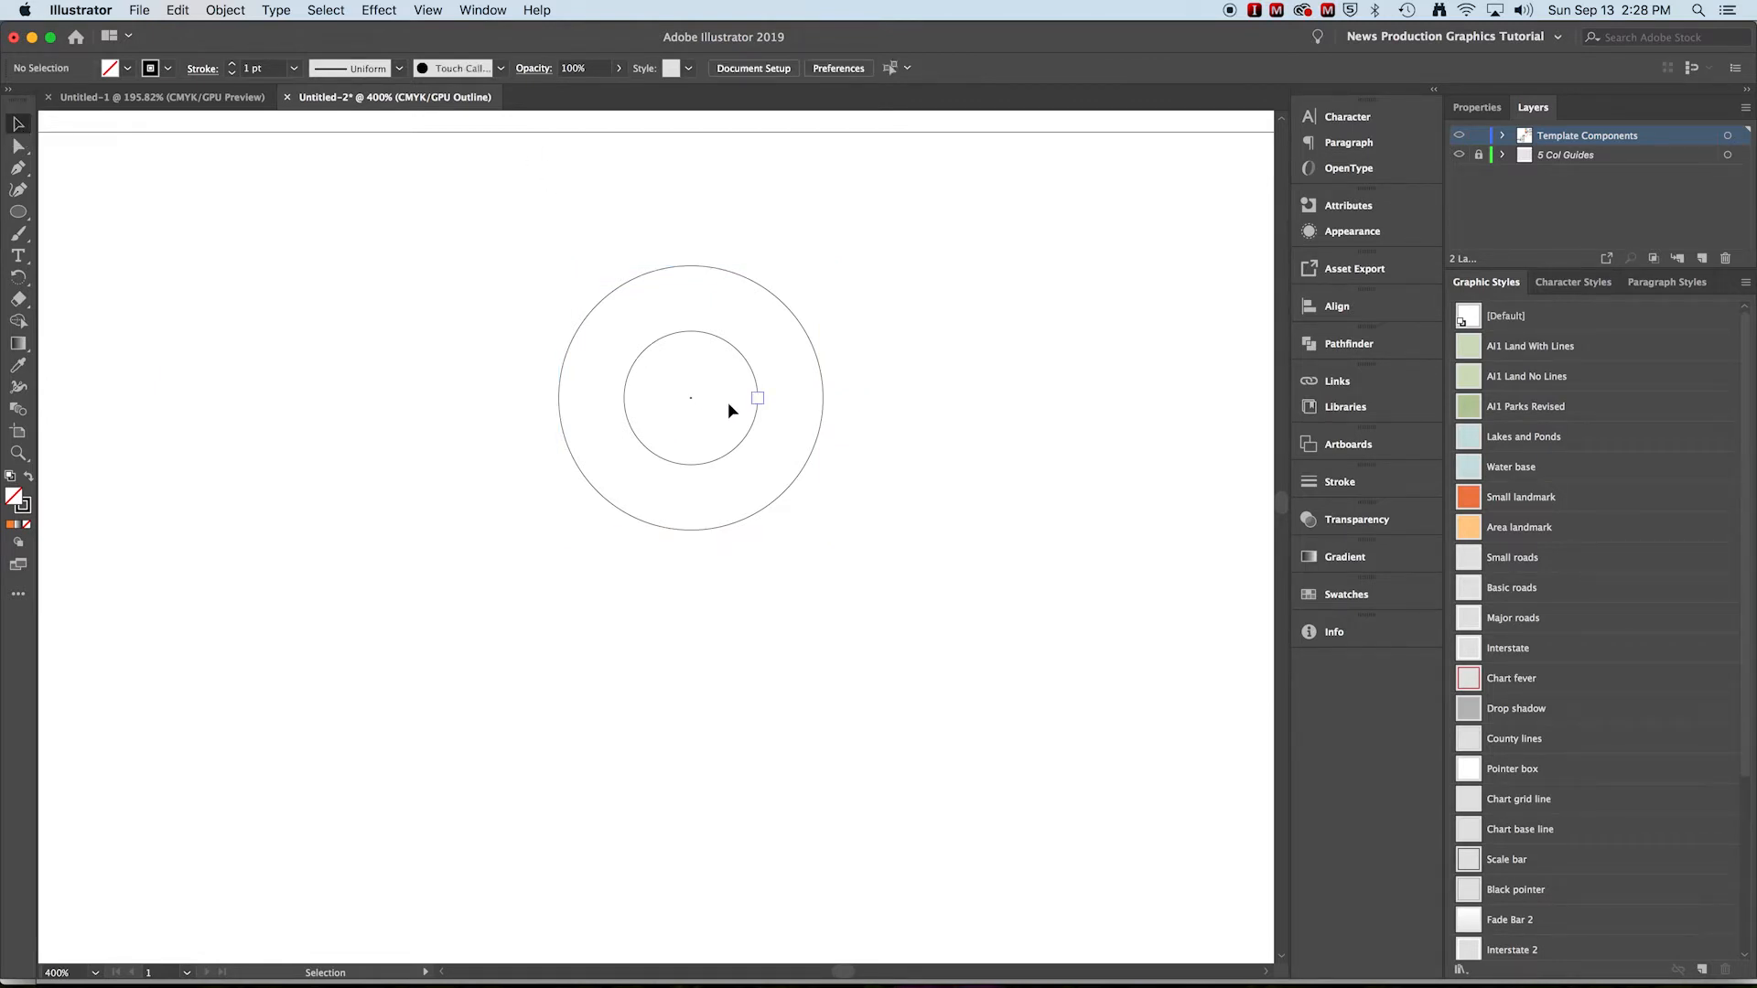
left_click(703, 405, "super")
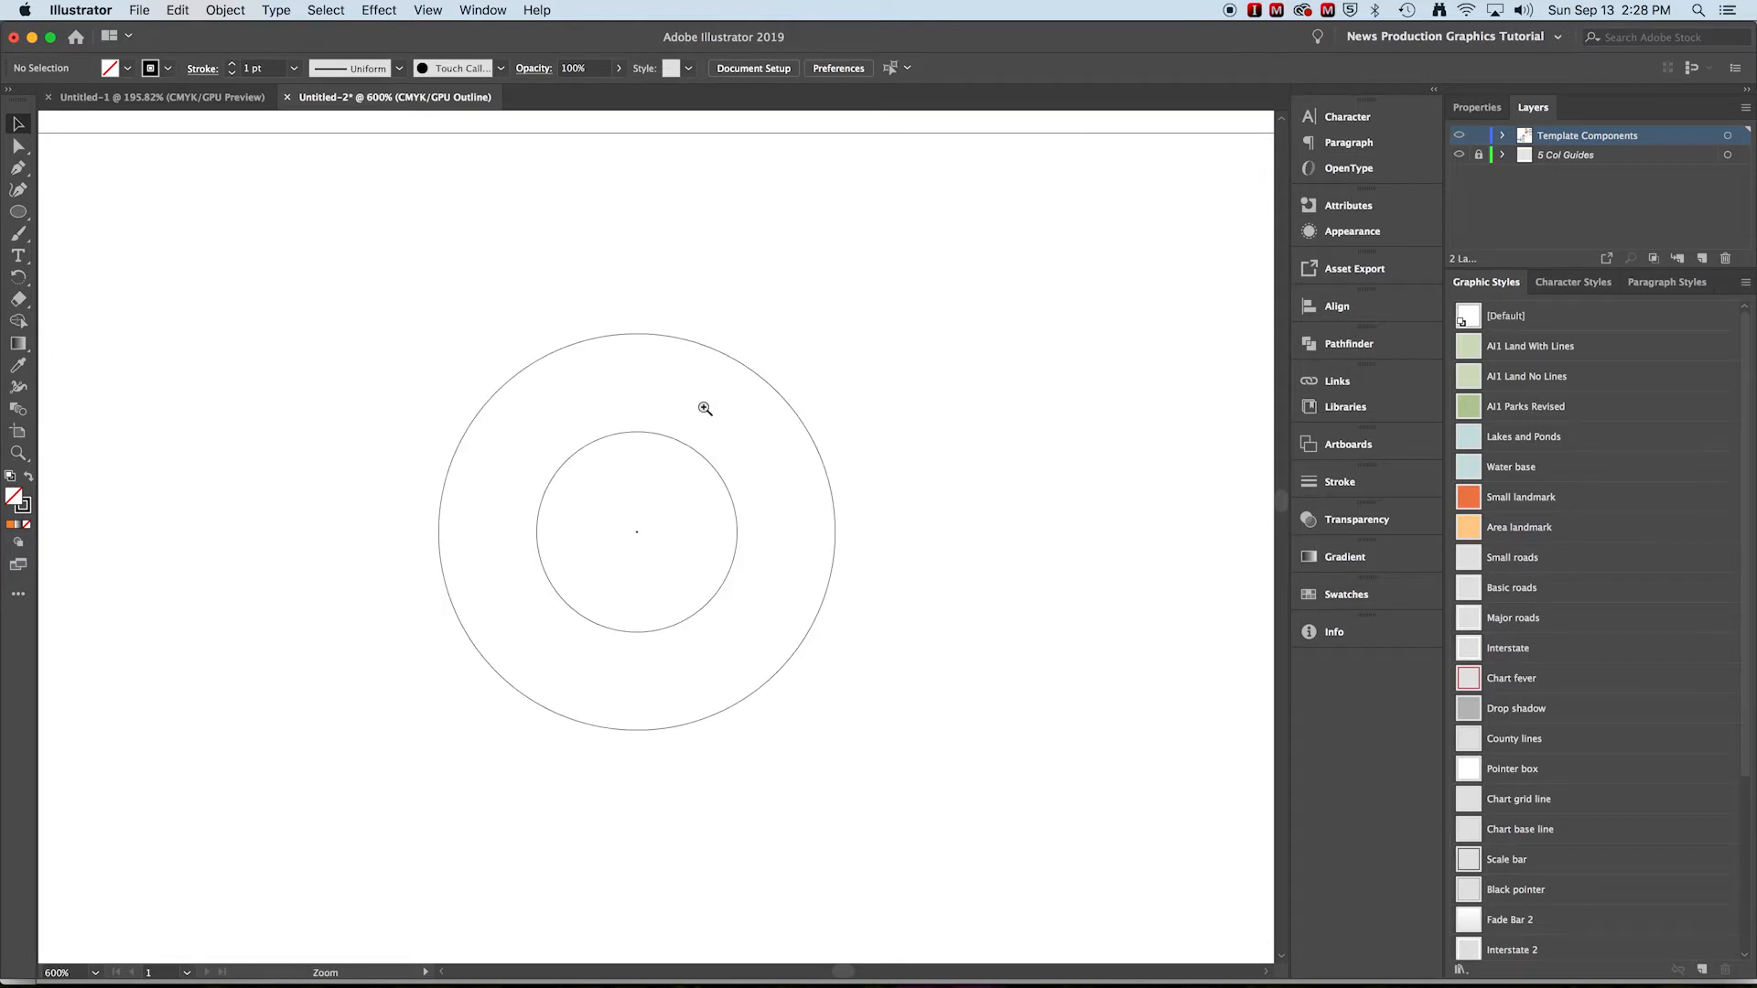
left_click_drag(686, 536, 718, 438)
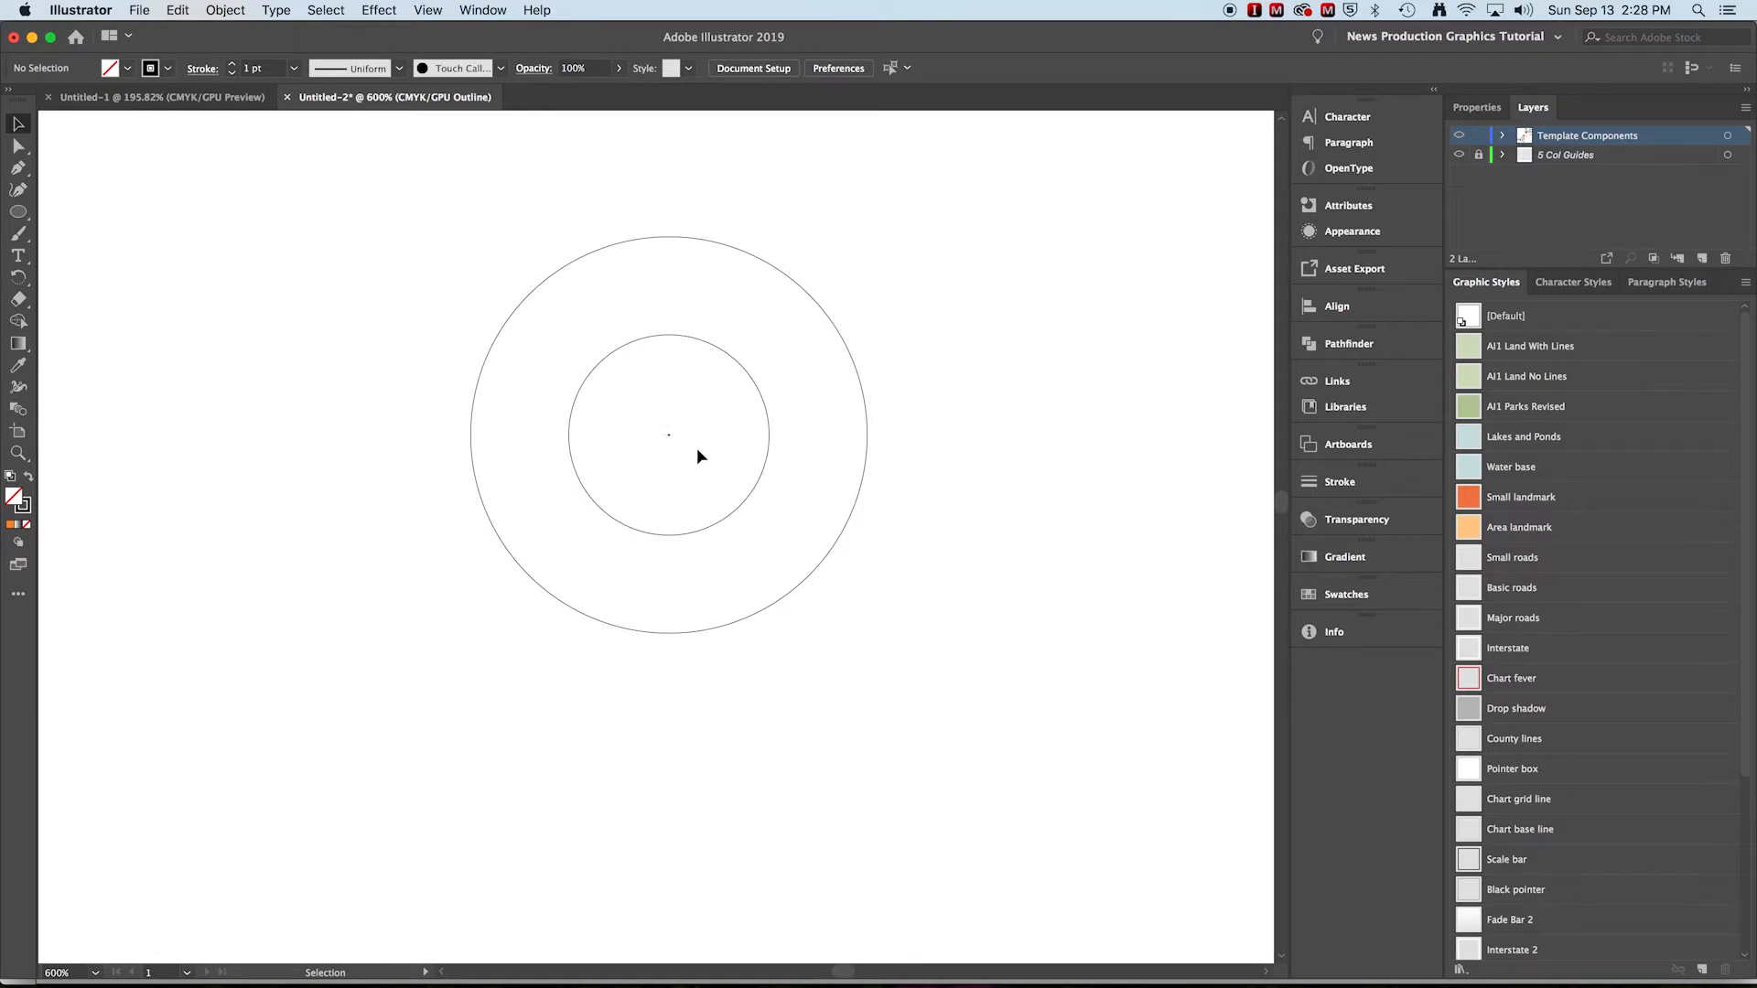
key("a")
key("super+y")
key("v")
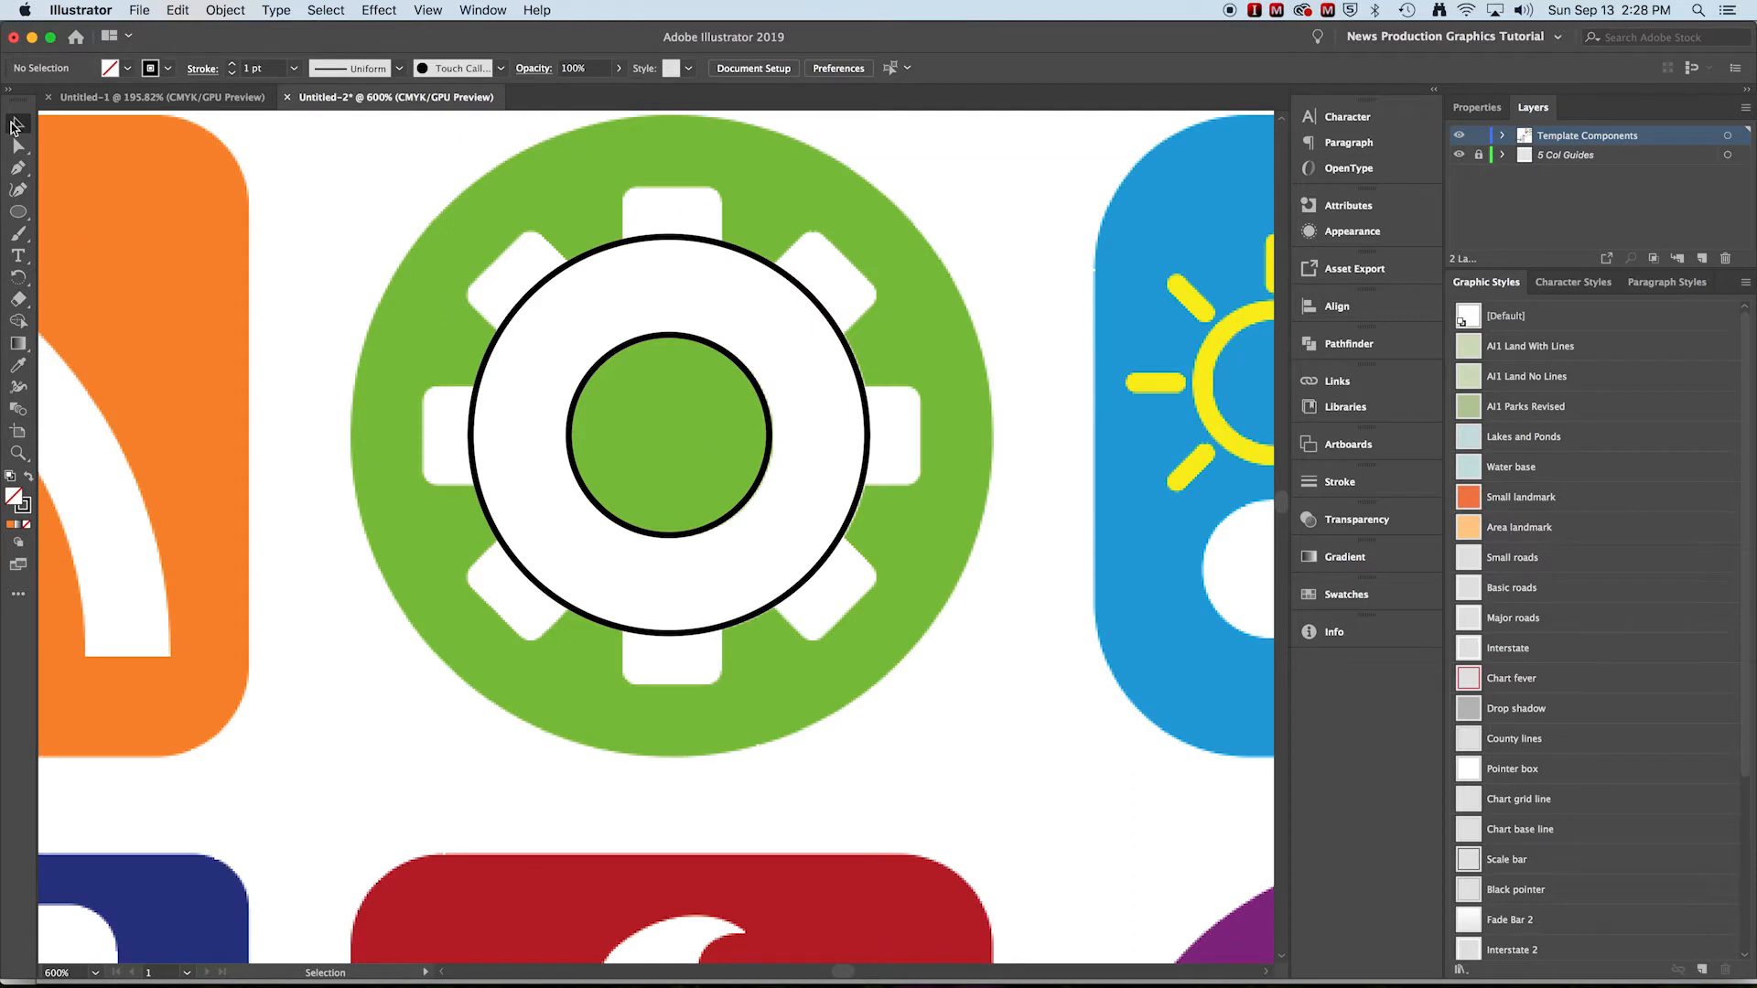
- Try to centre-align the two circles horizontally and vertically, using the outer circle as the key object
left_click(694, 340)
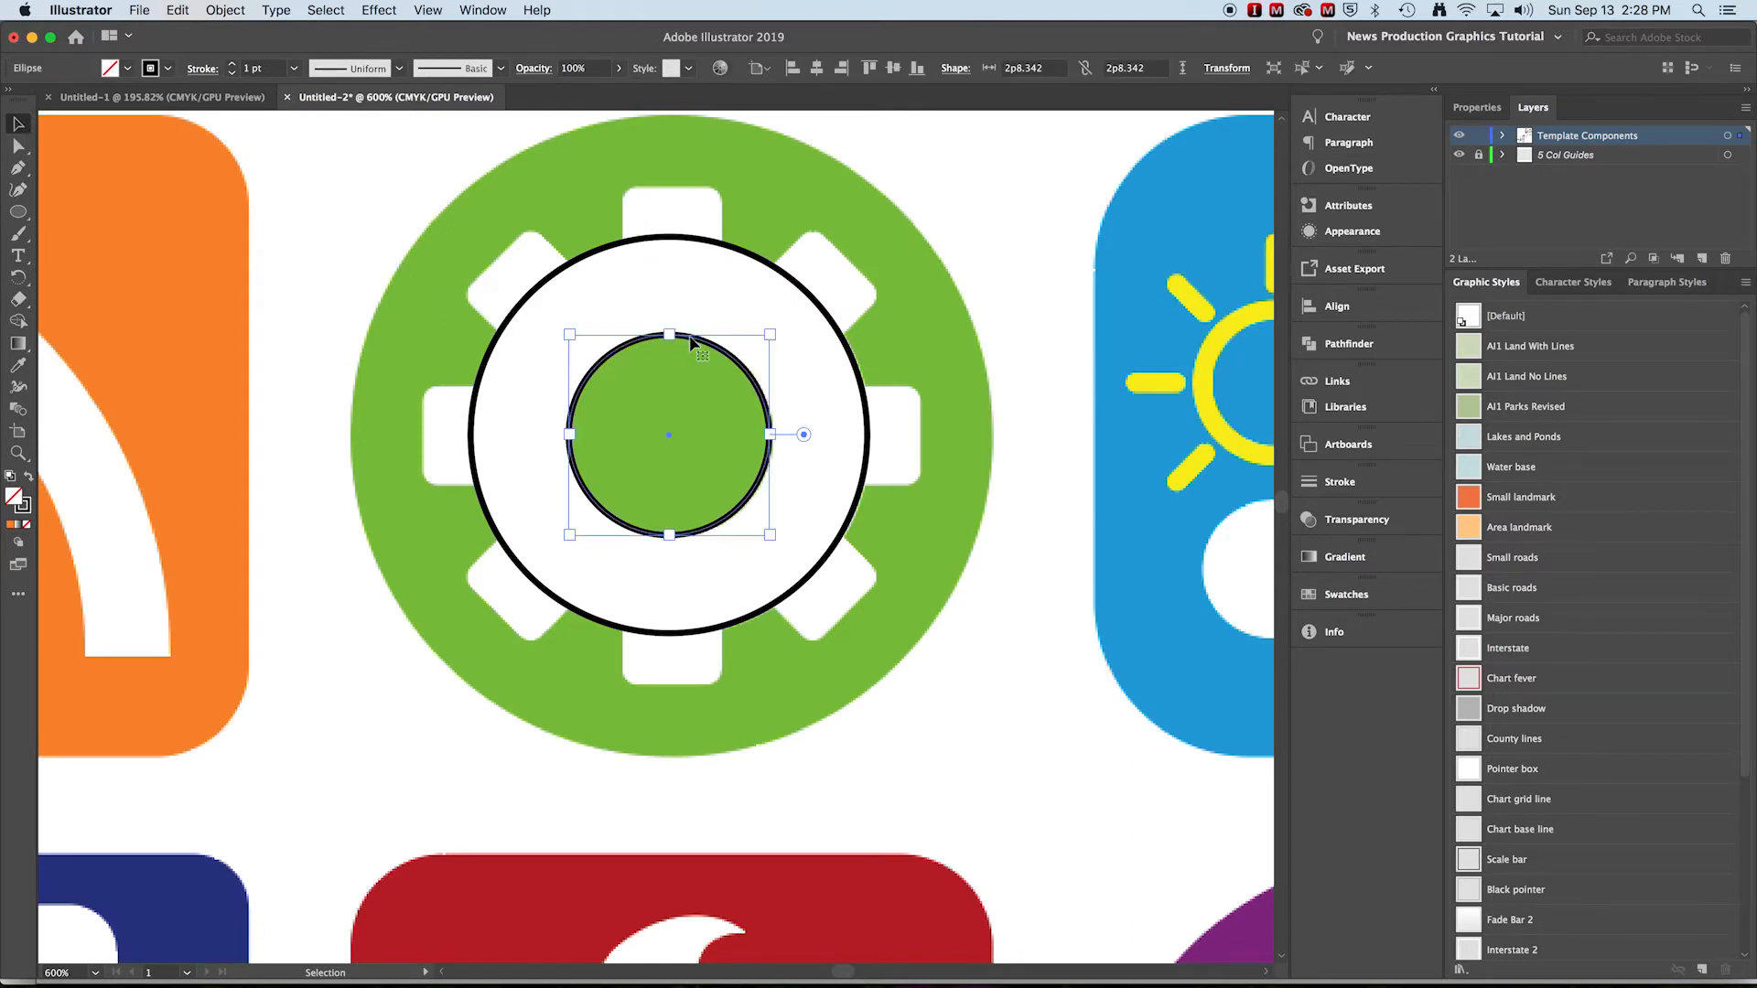
left_click(699, 238, "shift")
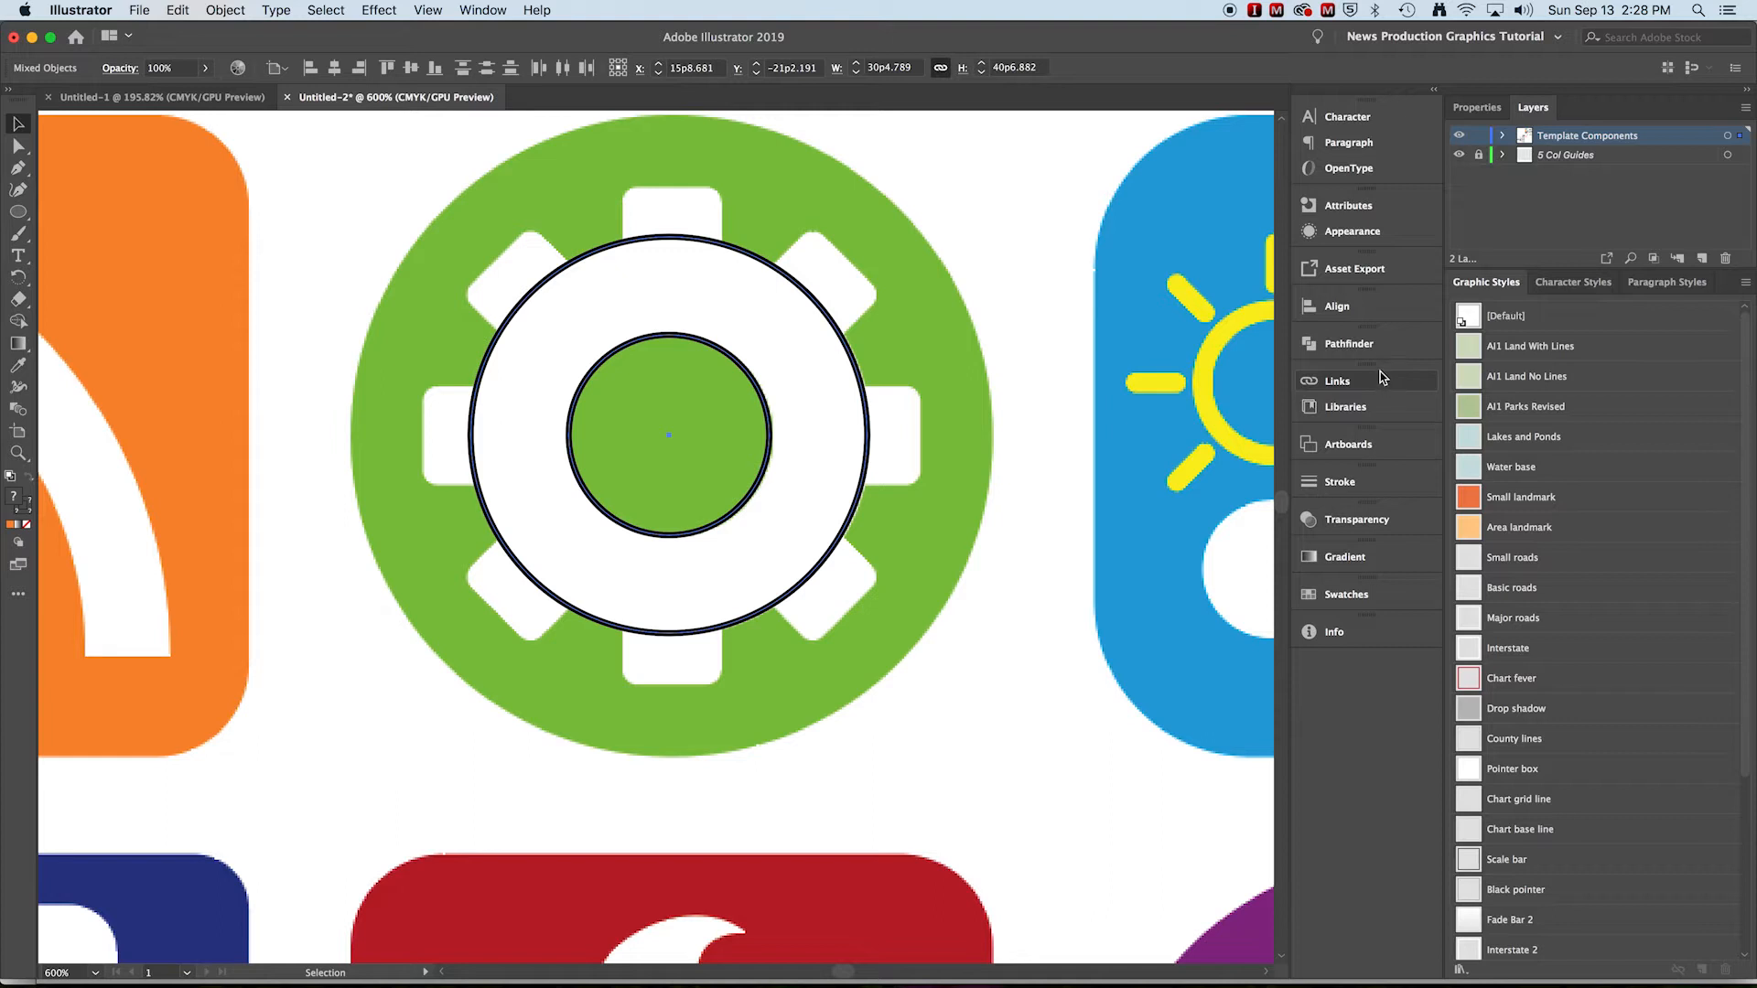
left_click(1337, 307)
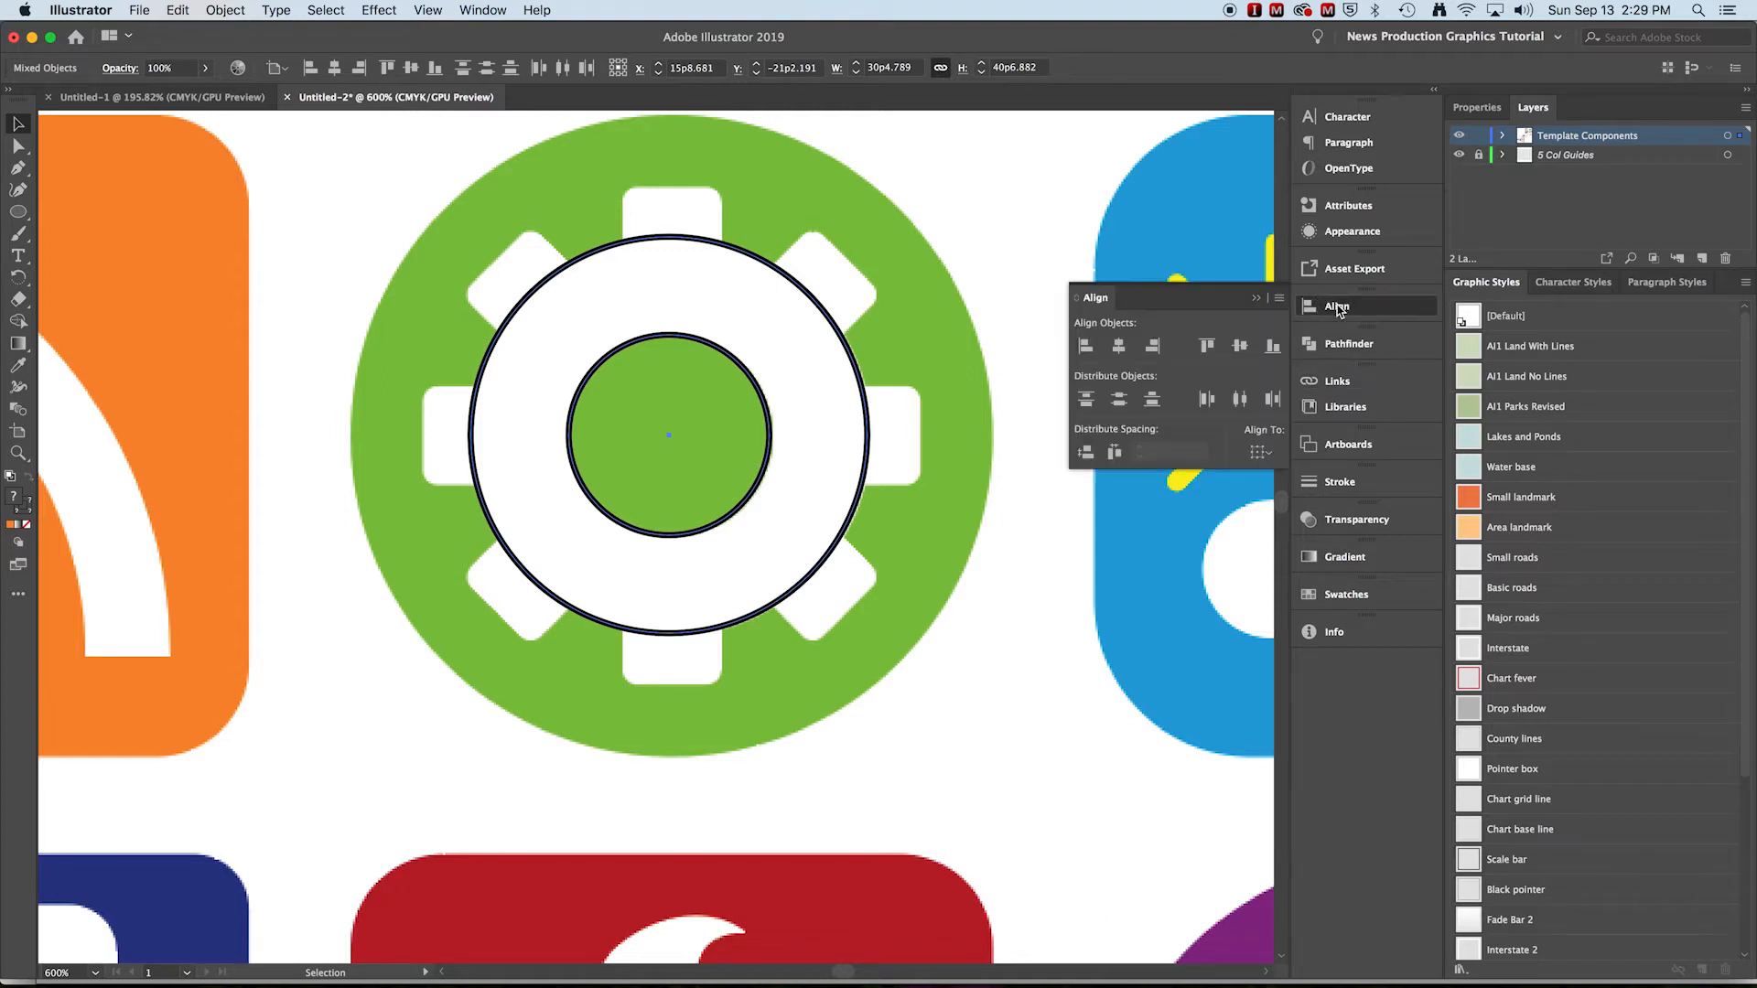
left_click(785, 279)
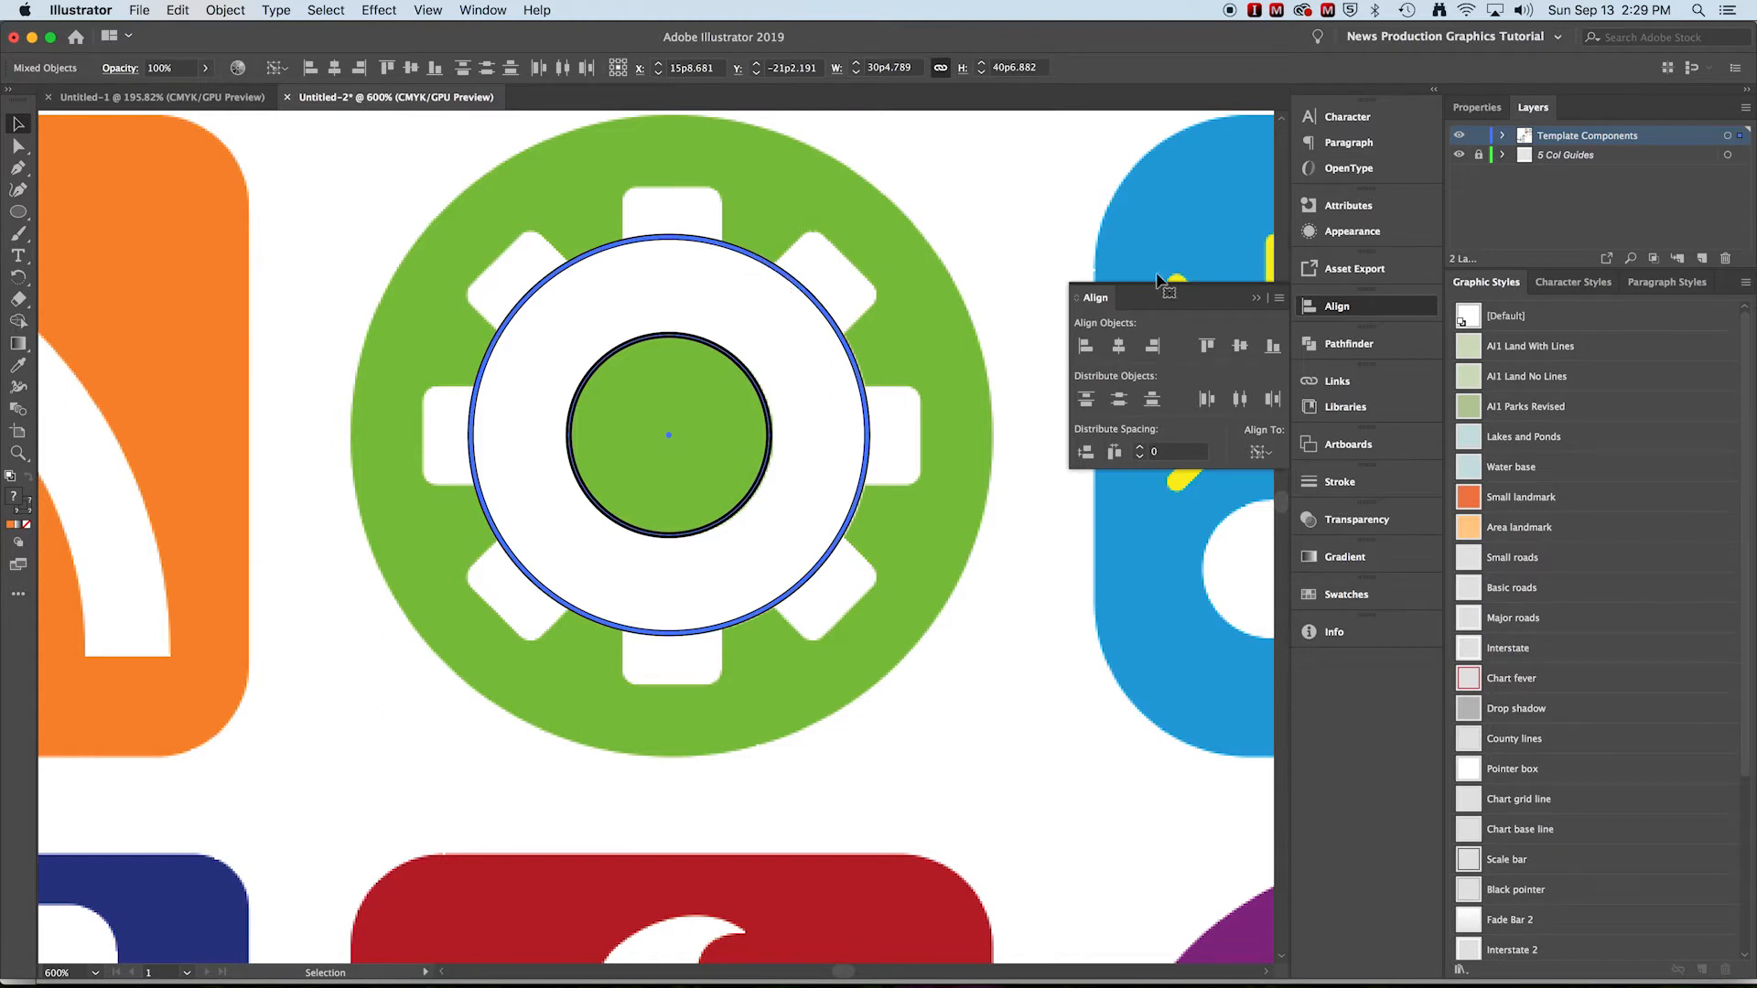
left_click(1118, 346)
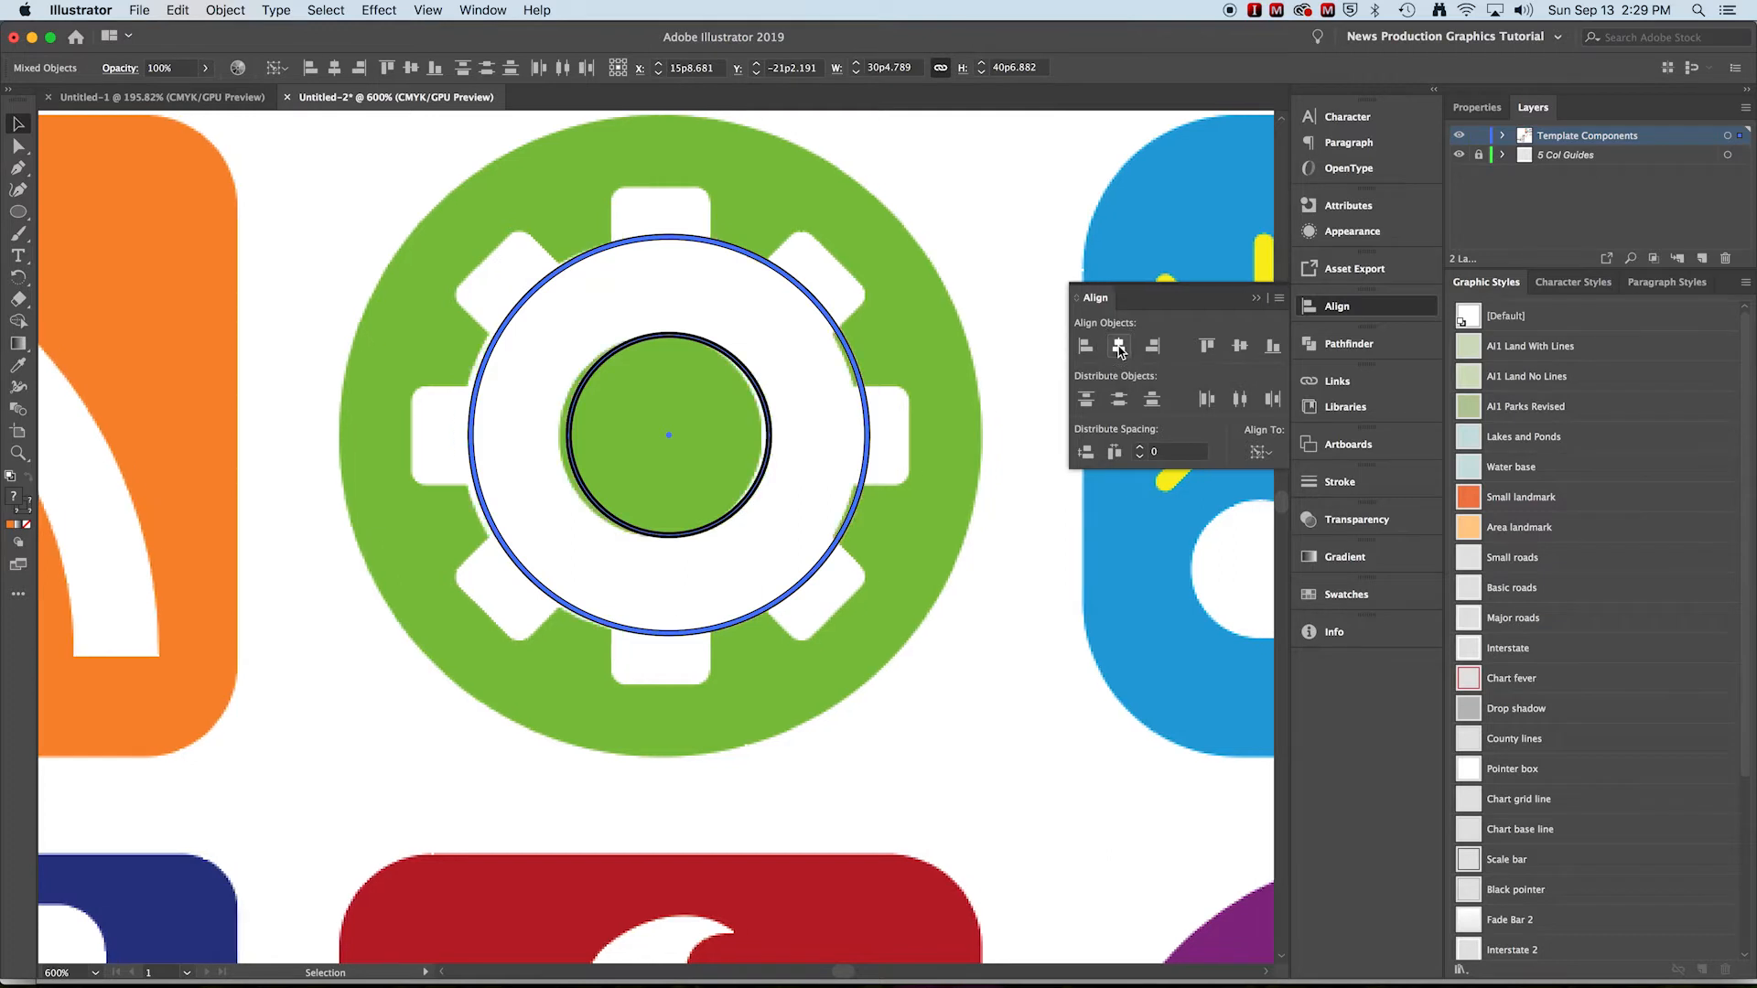
left_click(1242, 348)
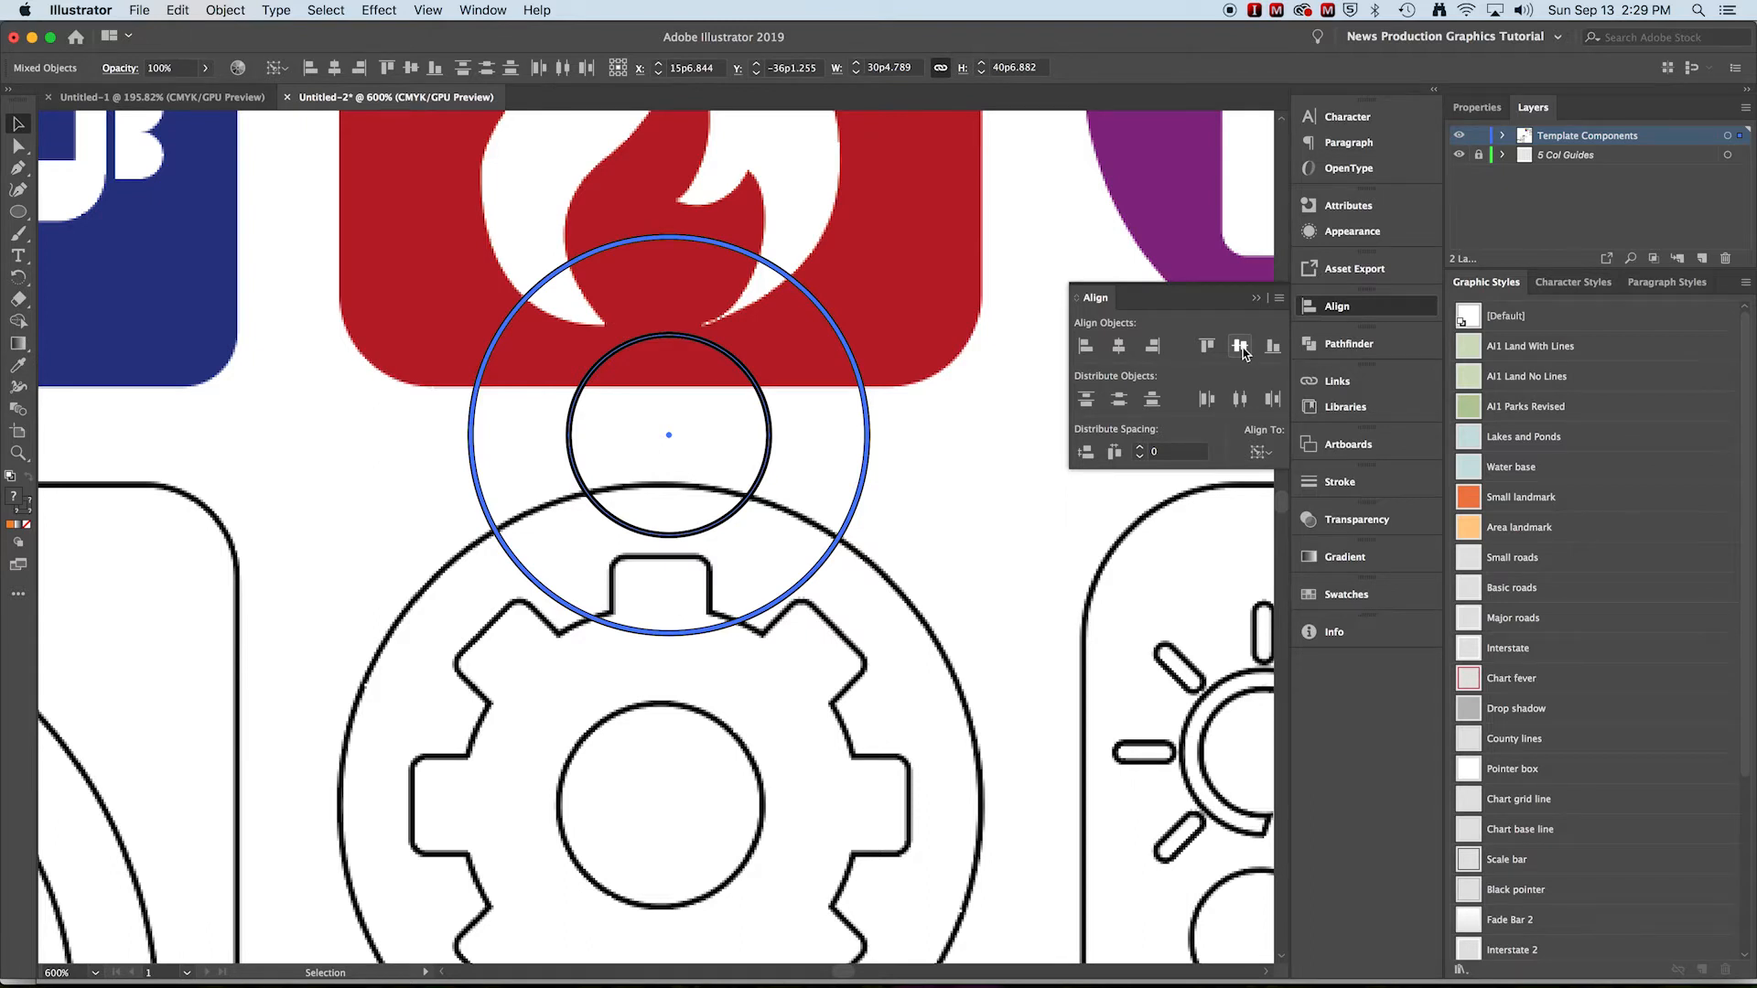
left_click(1241, 348)
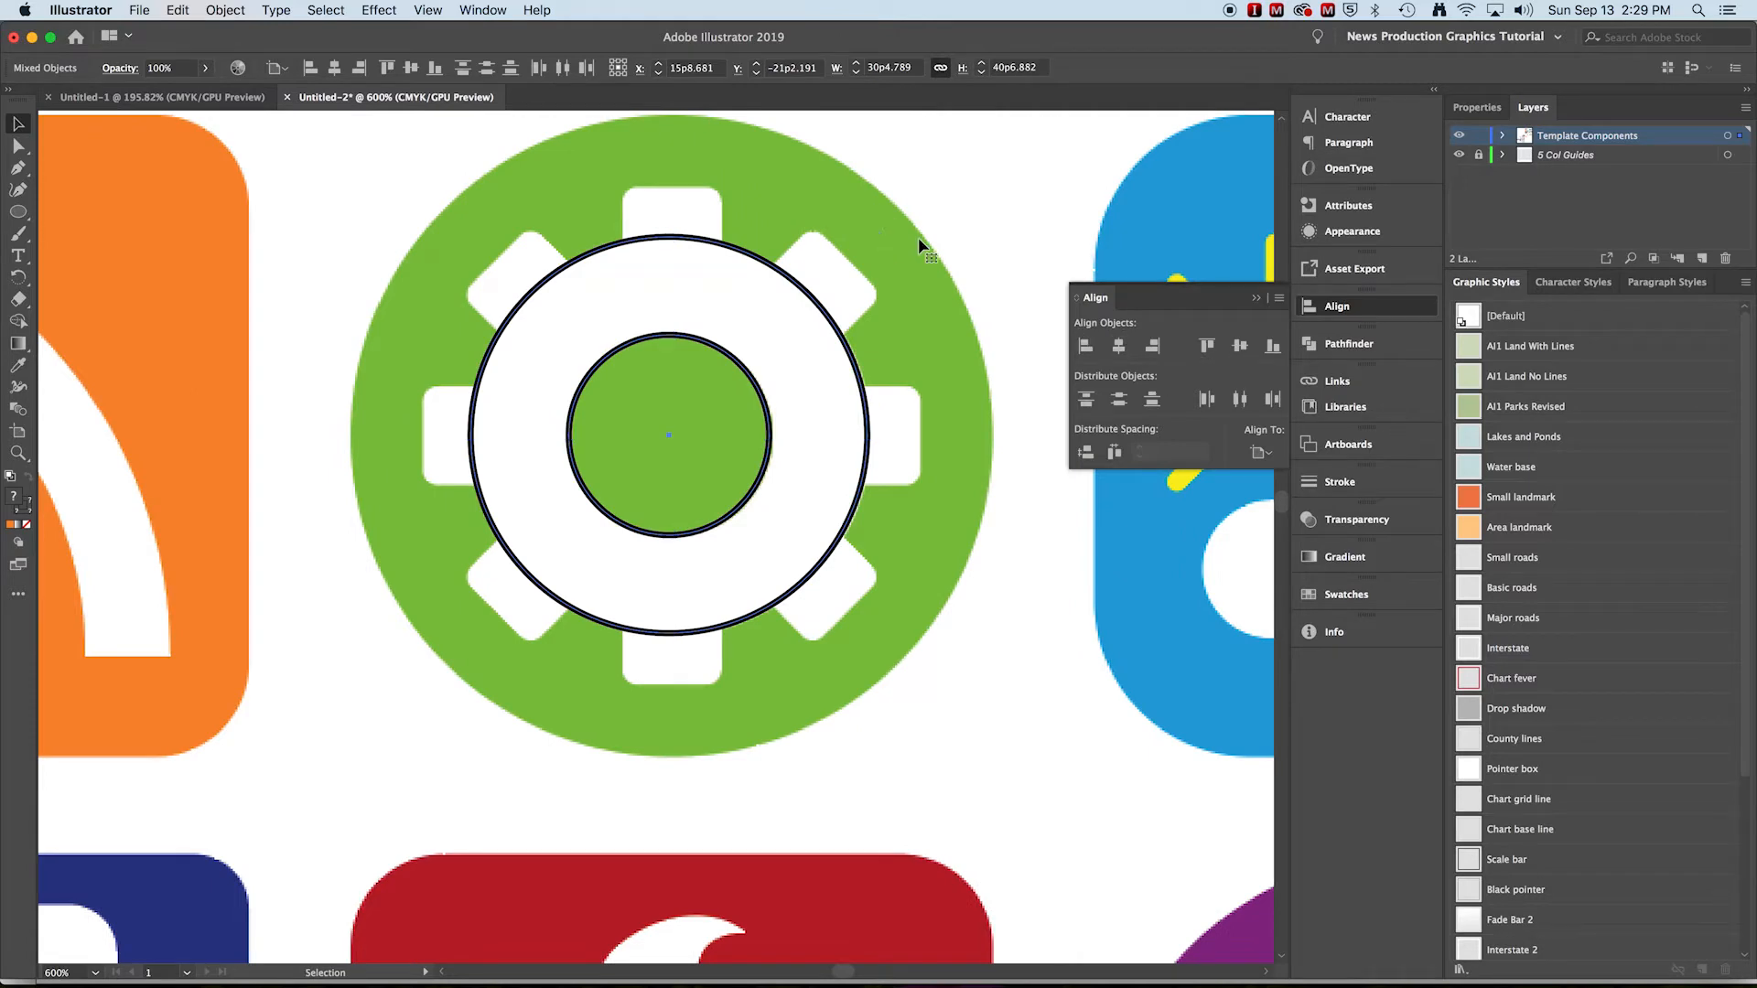
- Remove the background artwork from the selection, make the outer circle the alignment key object for the two circles, and deselect
key("alt+super+space")
left_click(881, 266, "alt+super")
left_click(829, 323, "alt+super")
left_click_drag(829, 323, 856, 284)
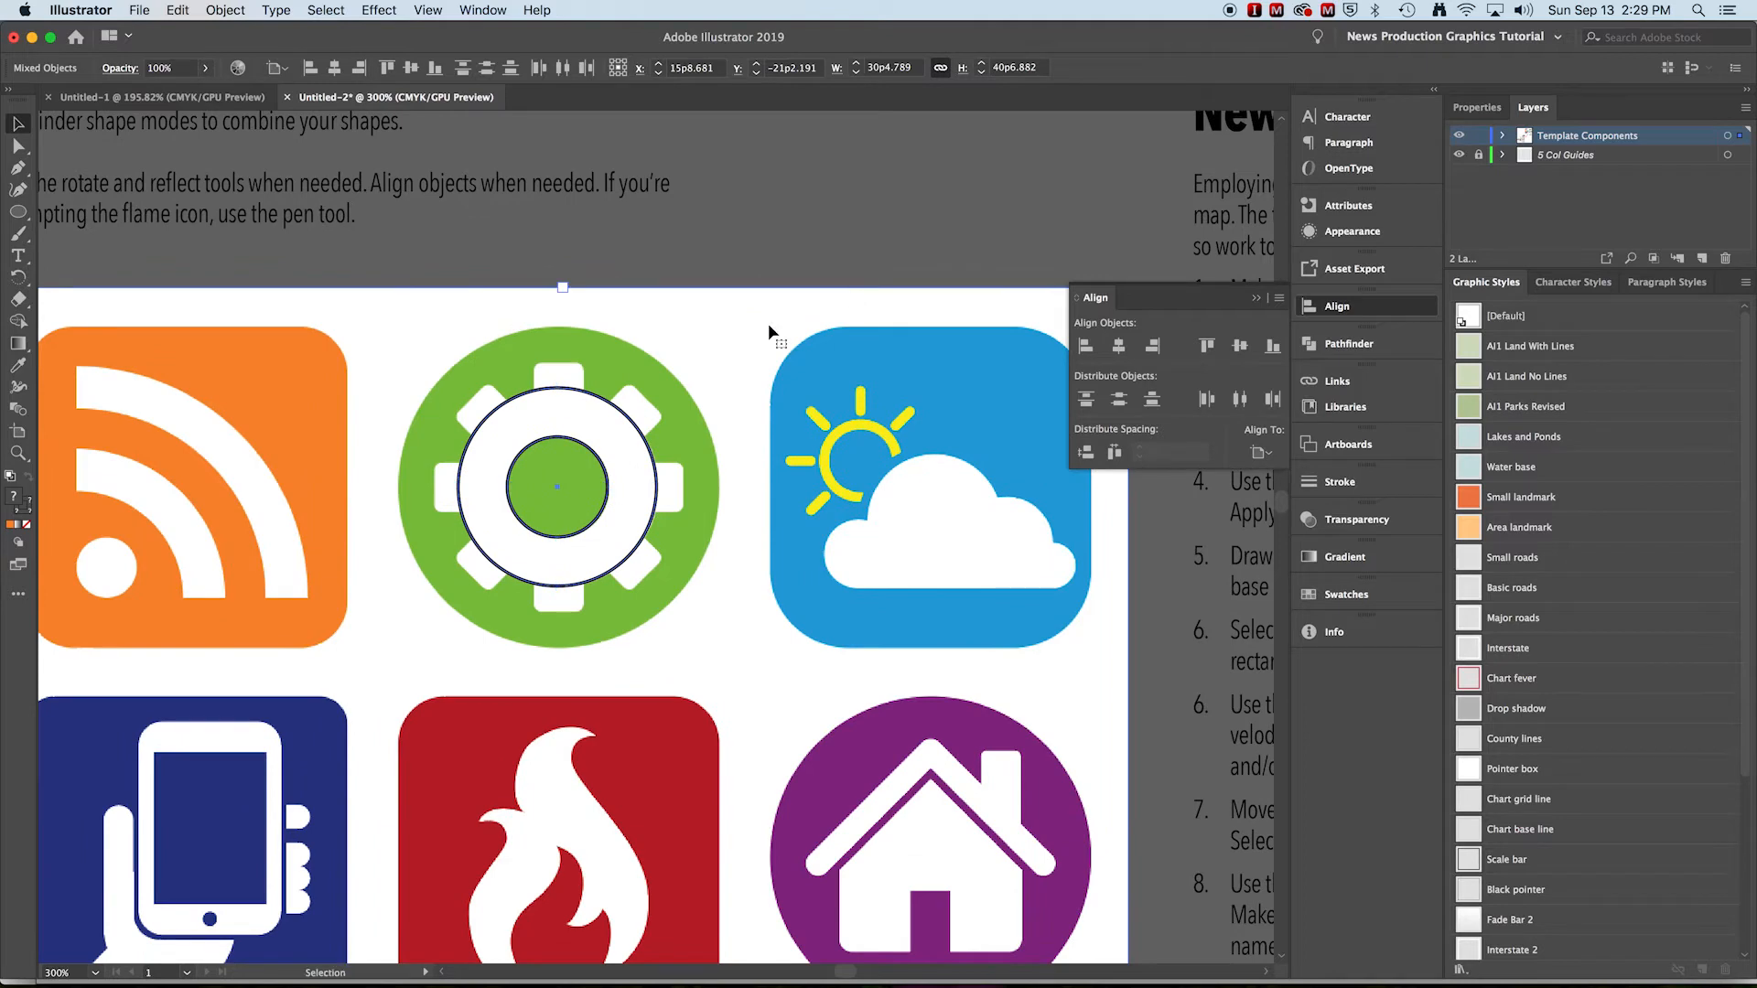
left_click(722, 335)
left_click(619, 467)
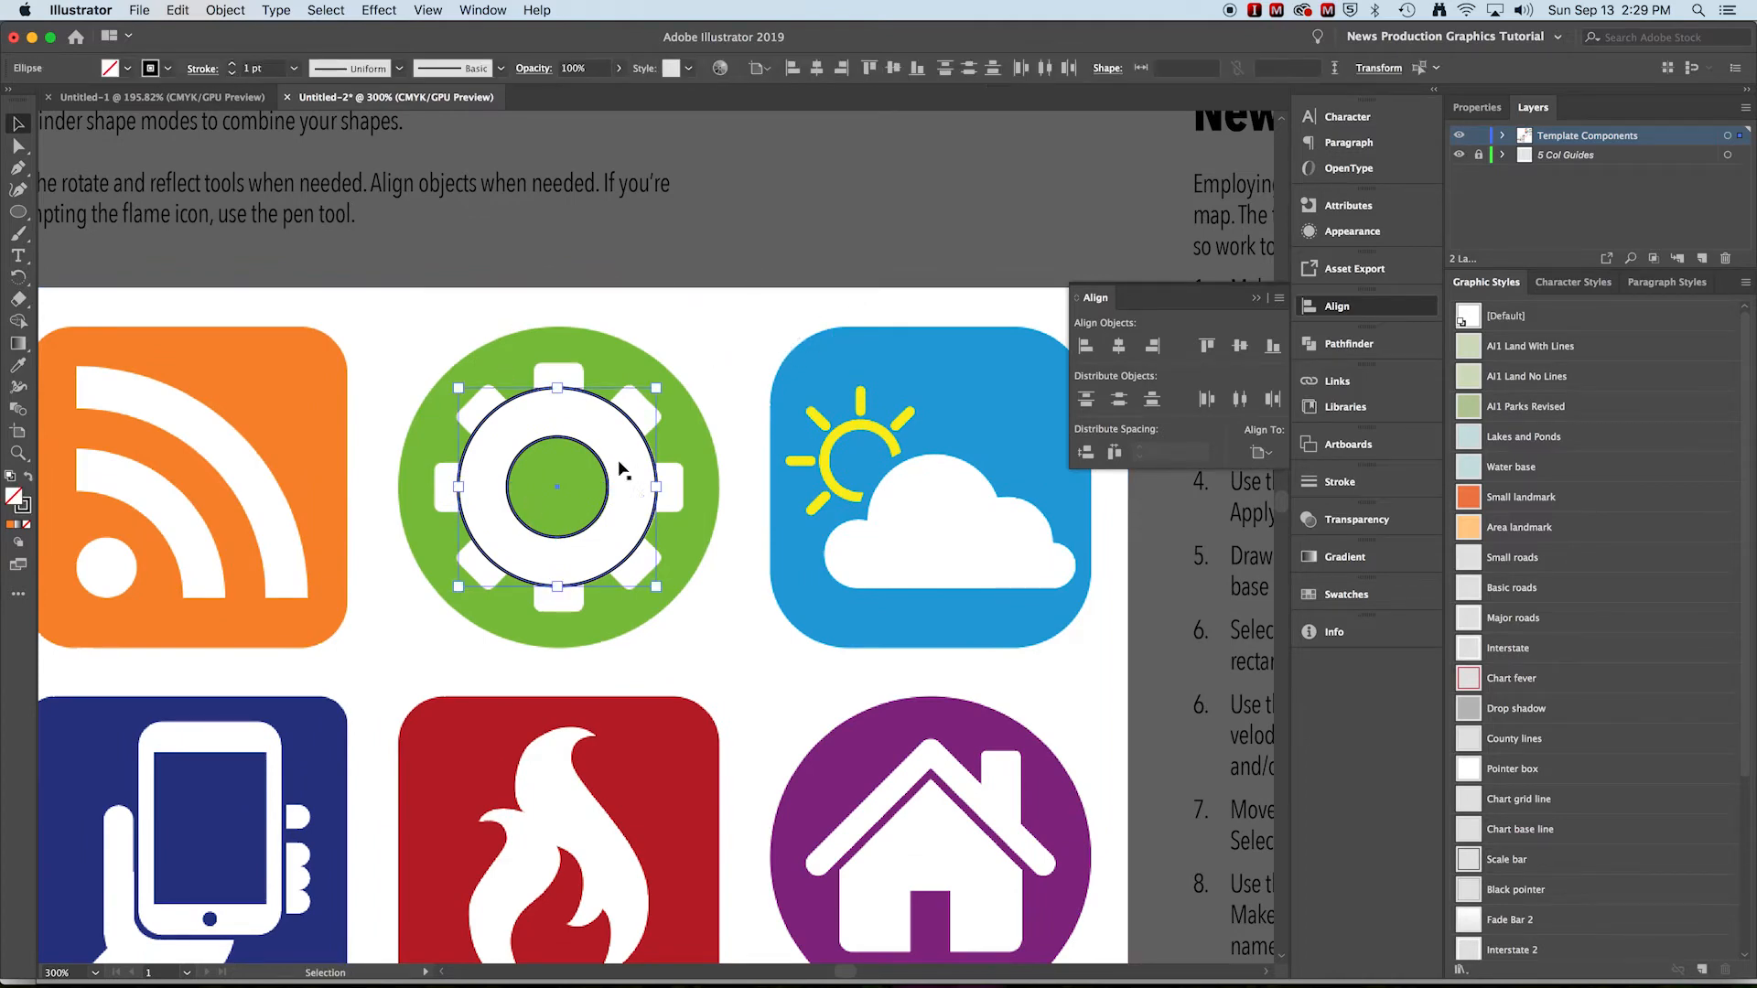
left_click(567, 494, "super")
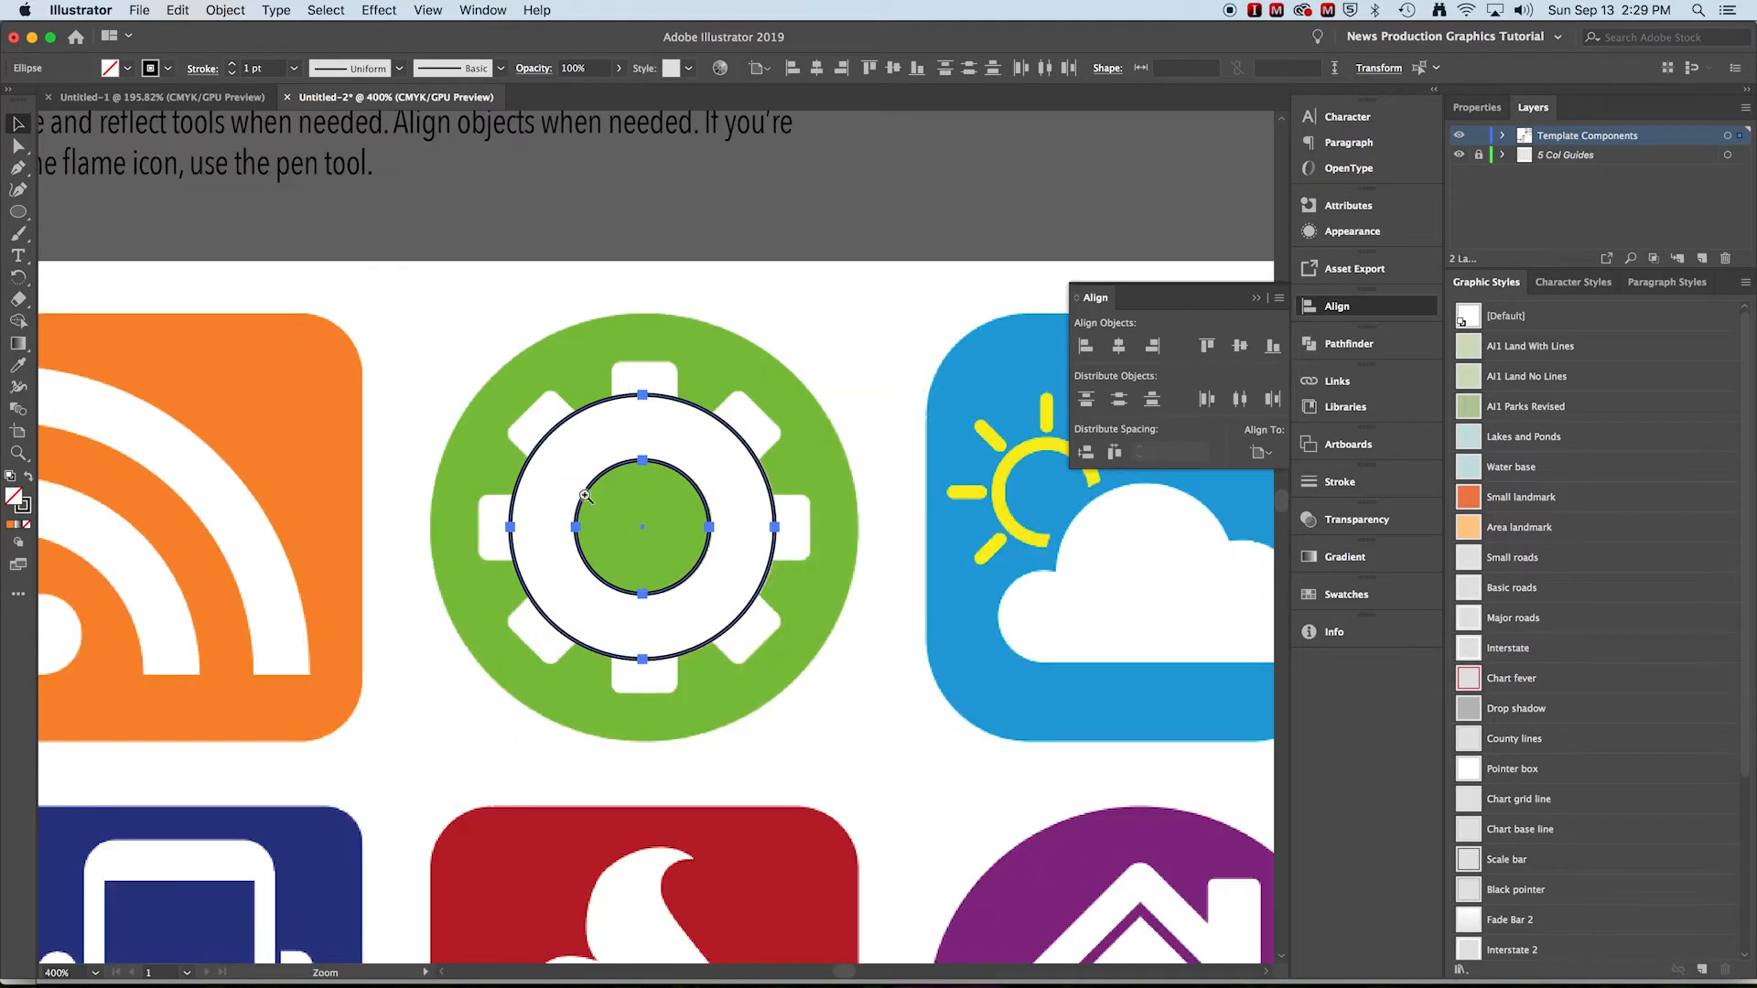
left_click(687, 473, "super")
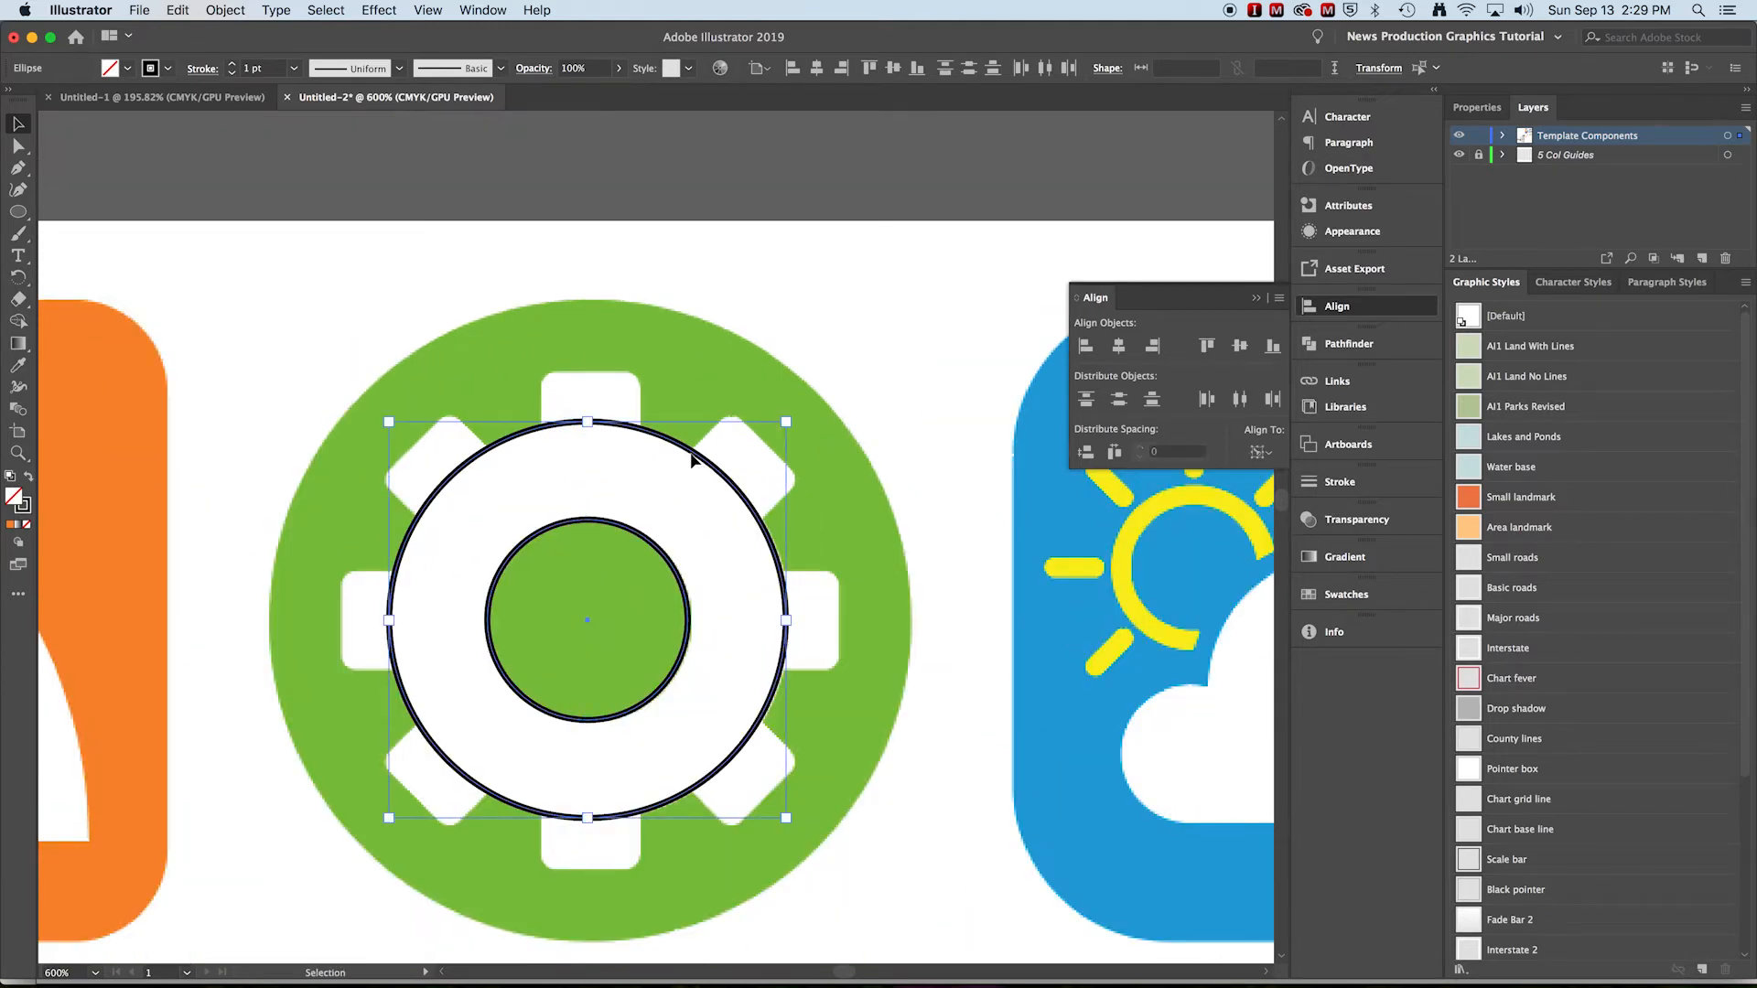
left_click(692, 457)
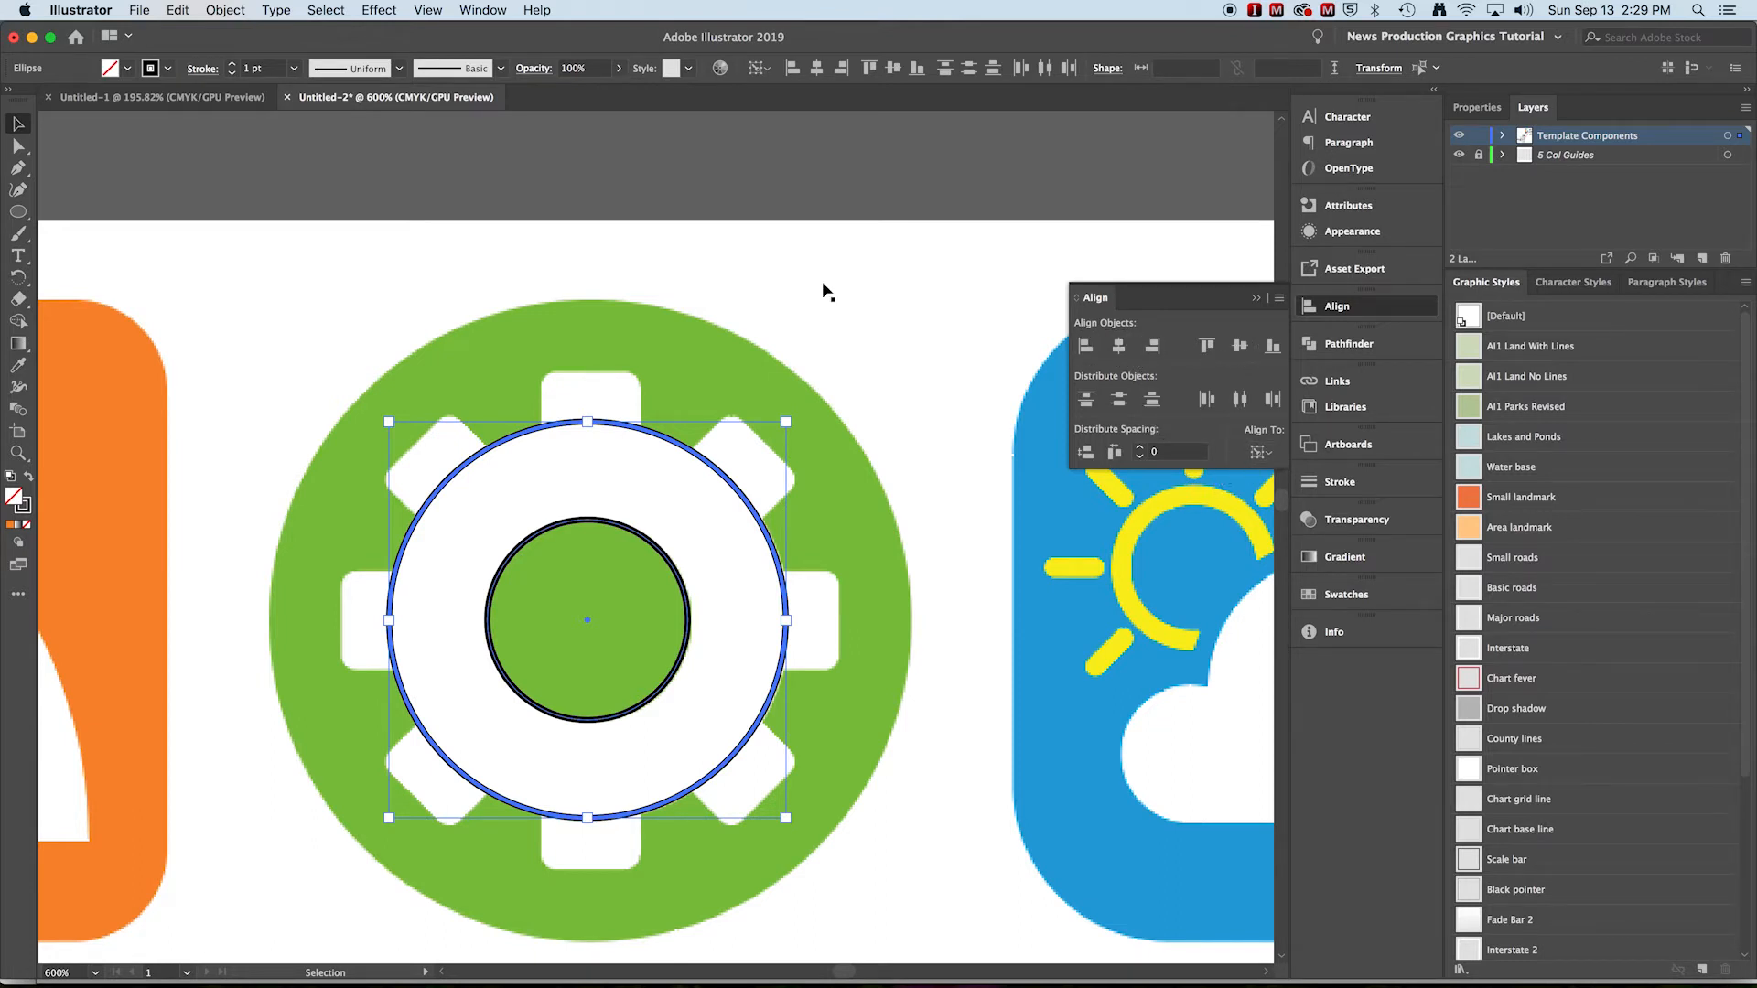
left_click(802, 198)
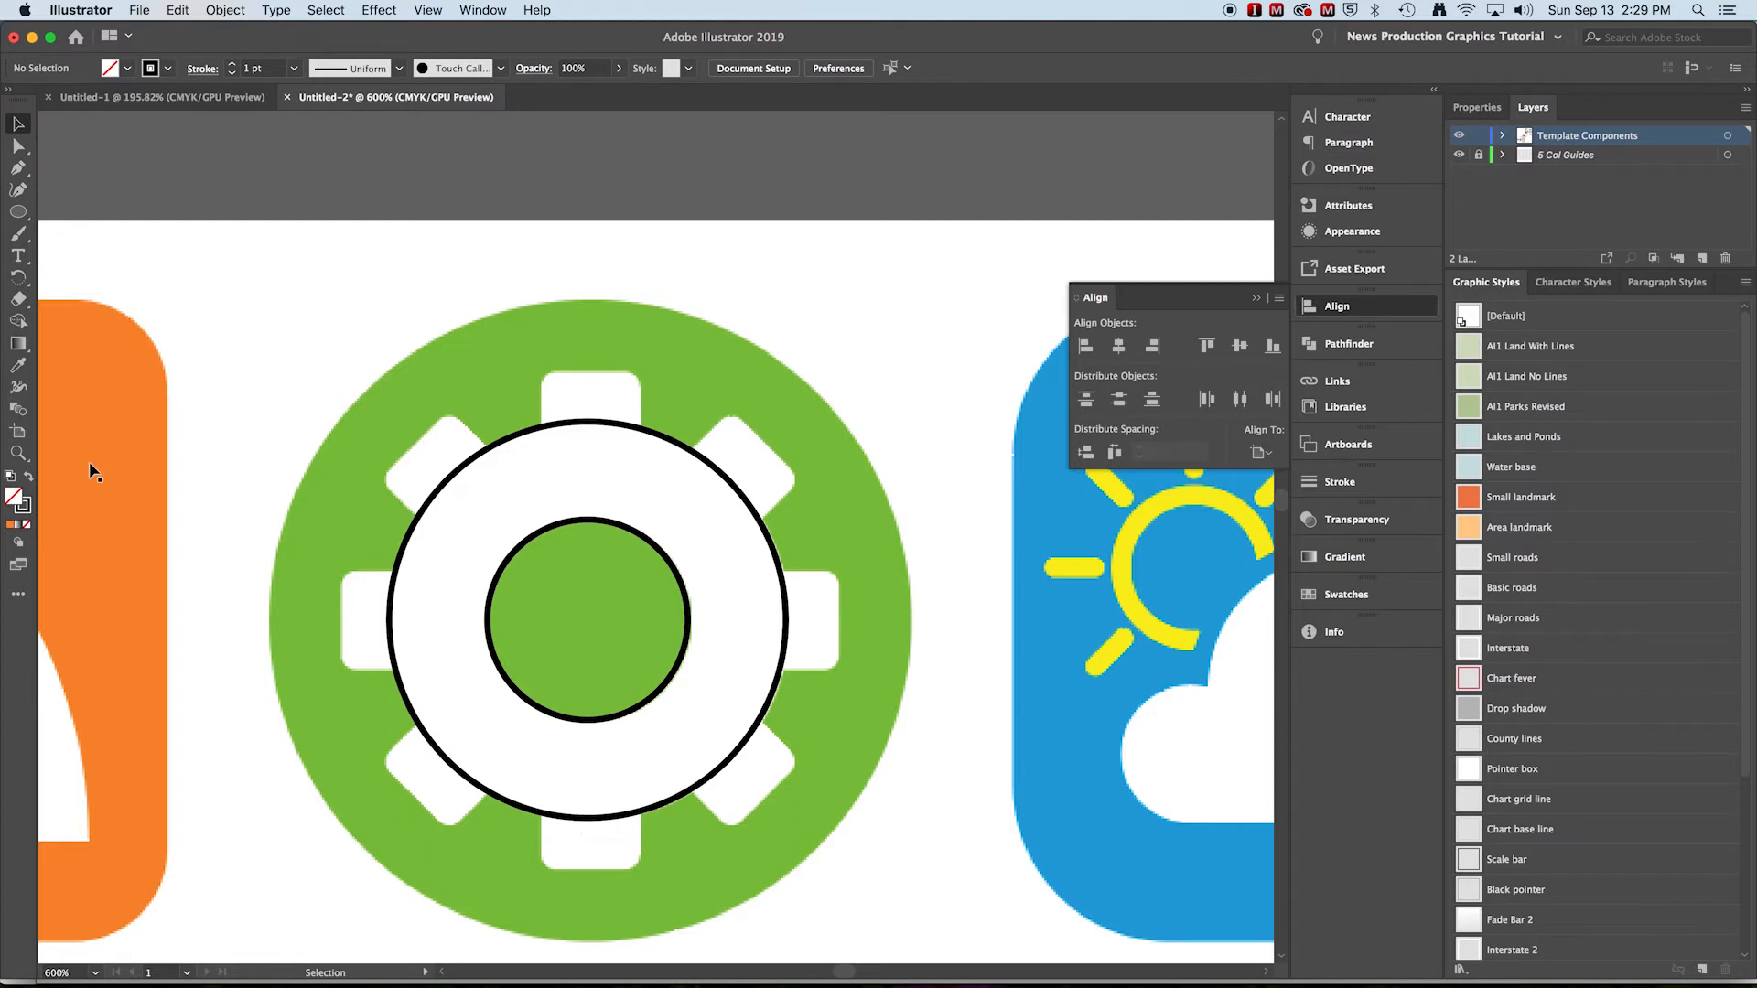
- Draw a vertical rectangle about 1p3.7 by 6p7.9 from the circles' centre, spanning the gear's upper and lower teeth
left_click_drag(13, 217, 91, 200)
left_click_drag(590, 625, 539, 372)
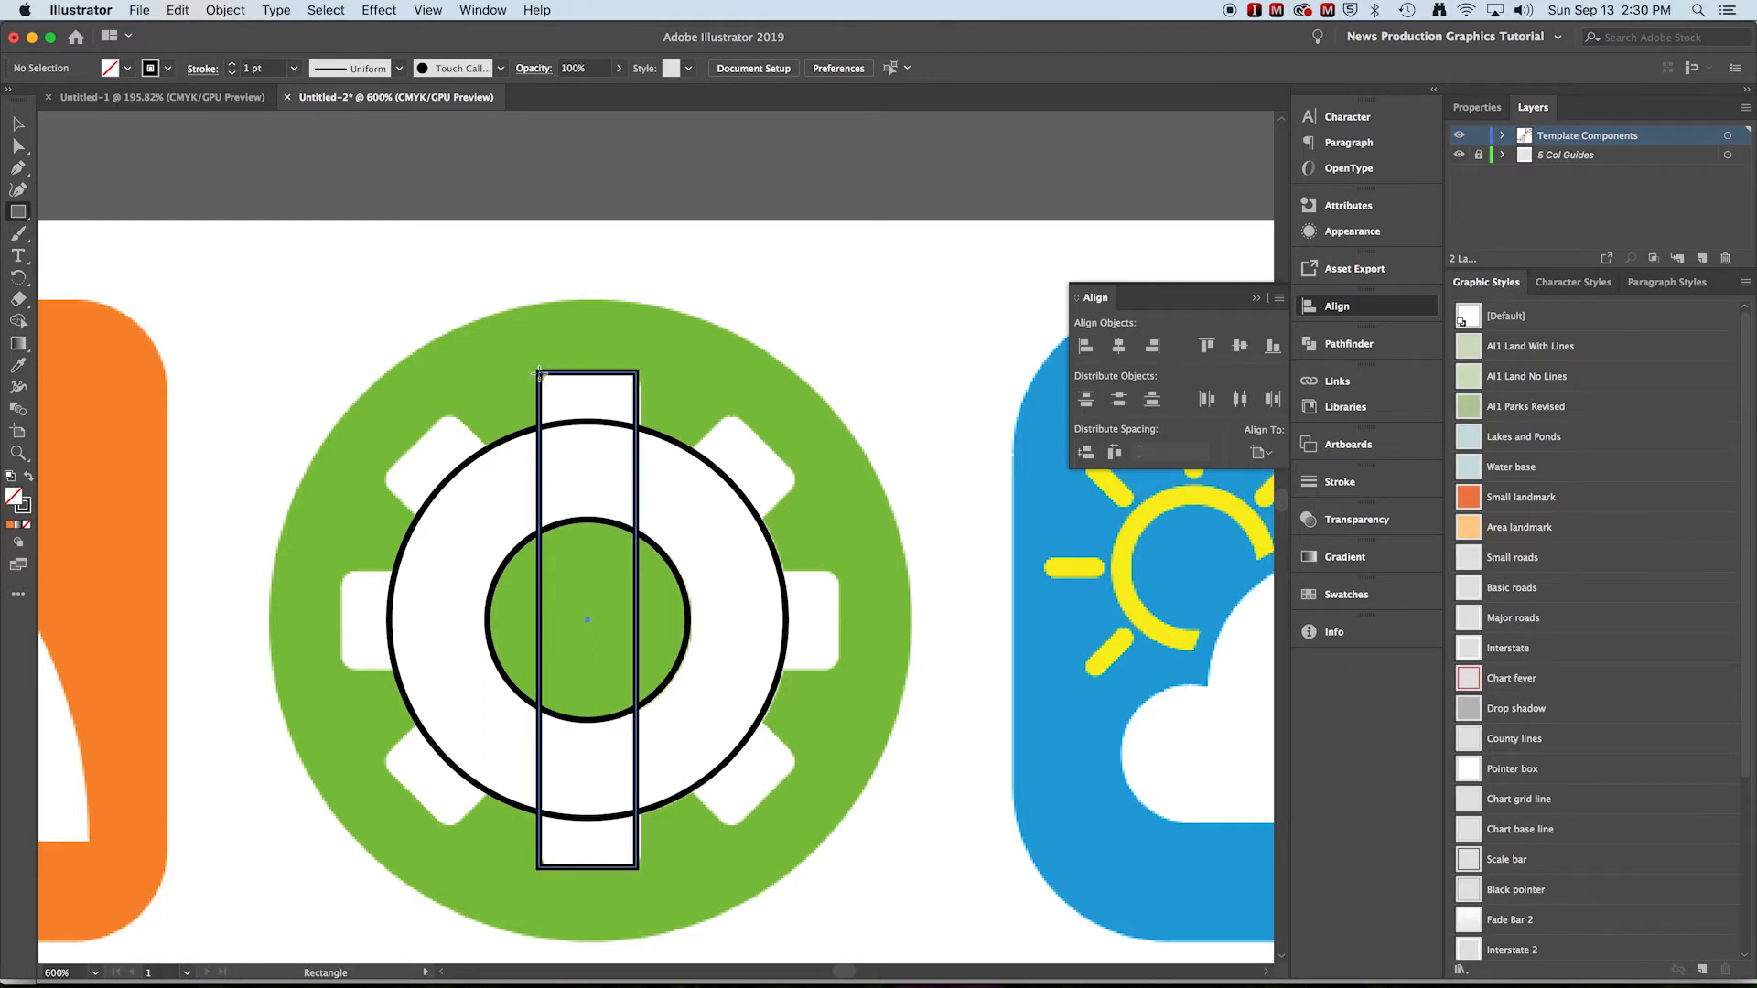
left_click(18, 124)
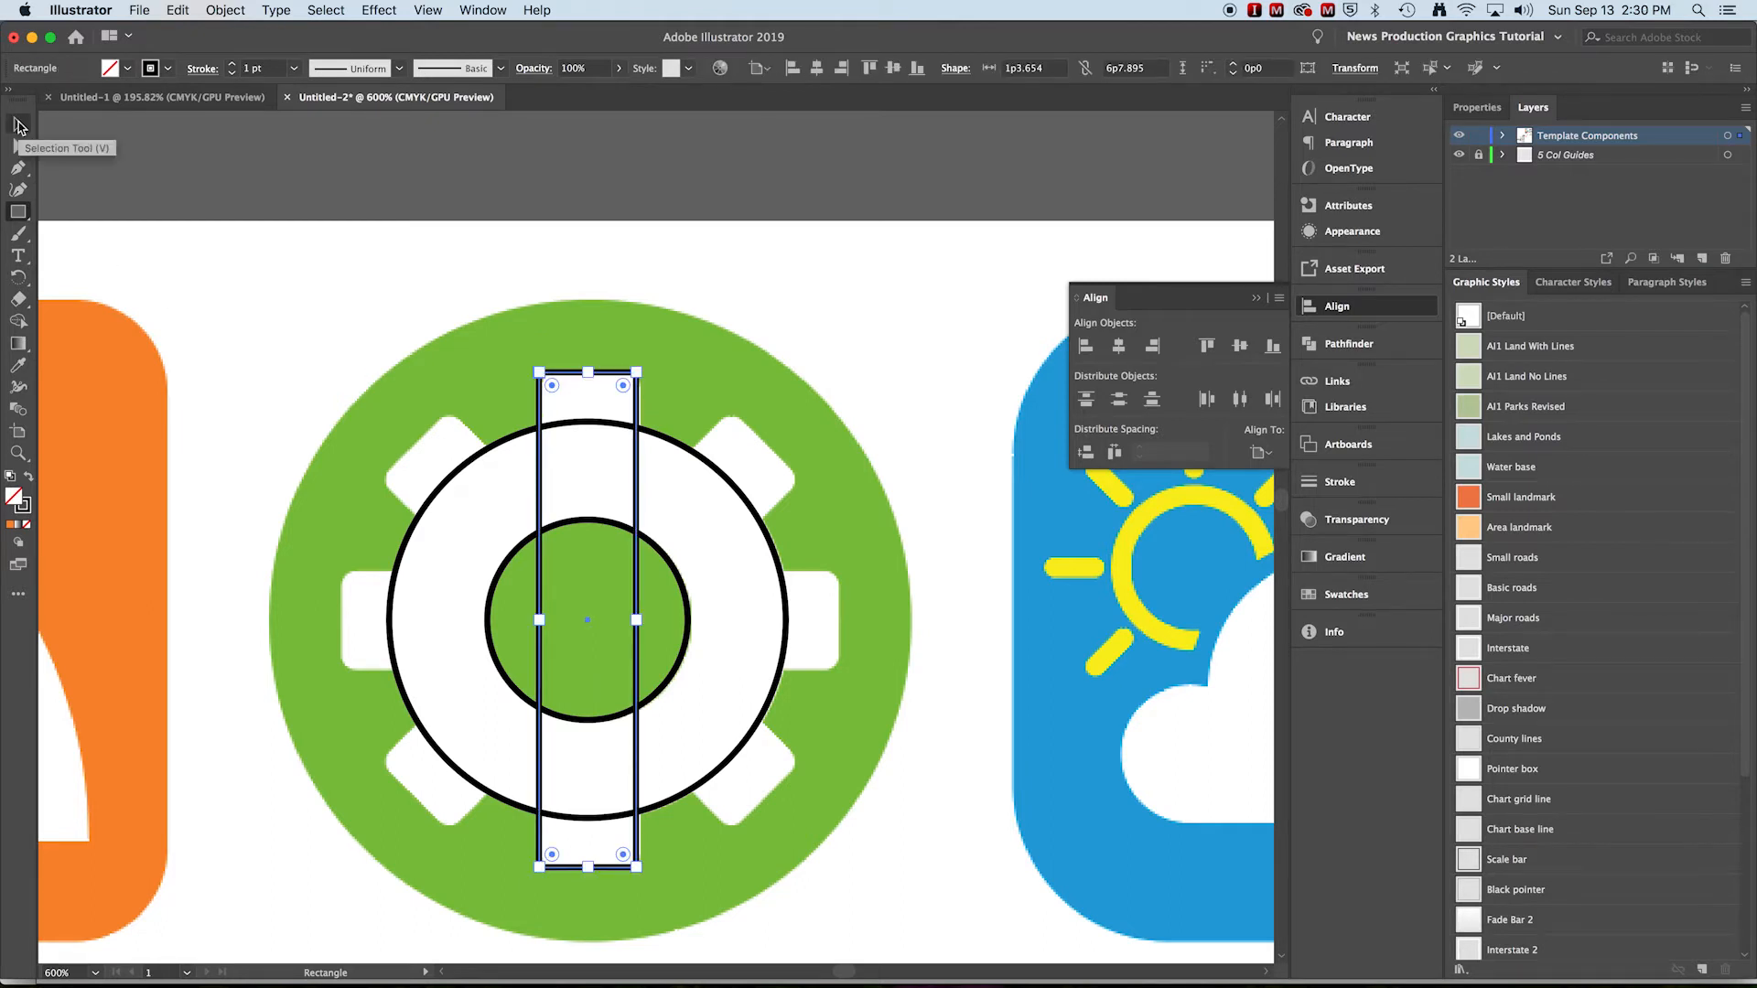
- Centre-align the vertical rectangle horizontally with the gear's outer circle, and clear the selection
left_click(494, 145)
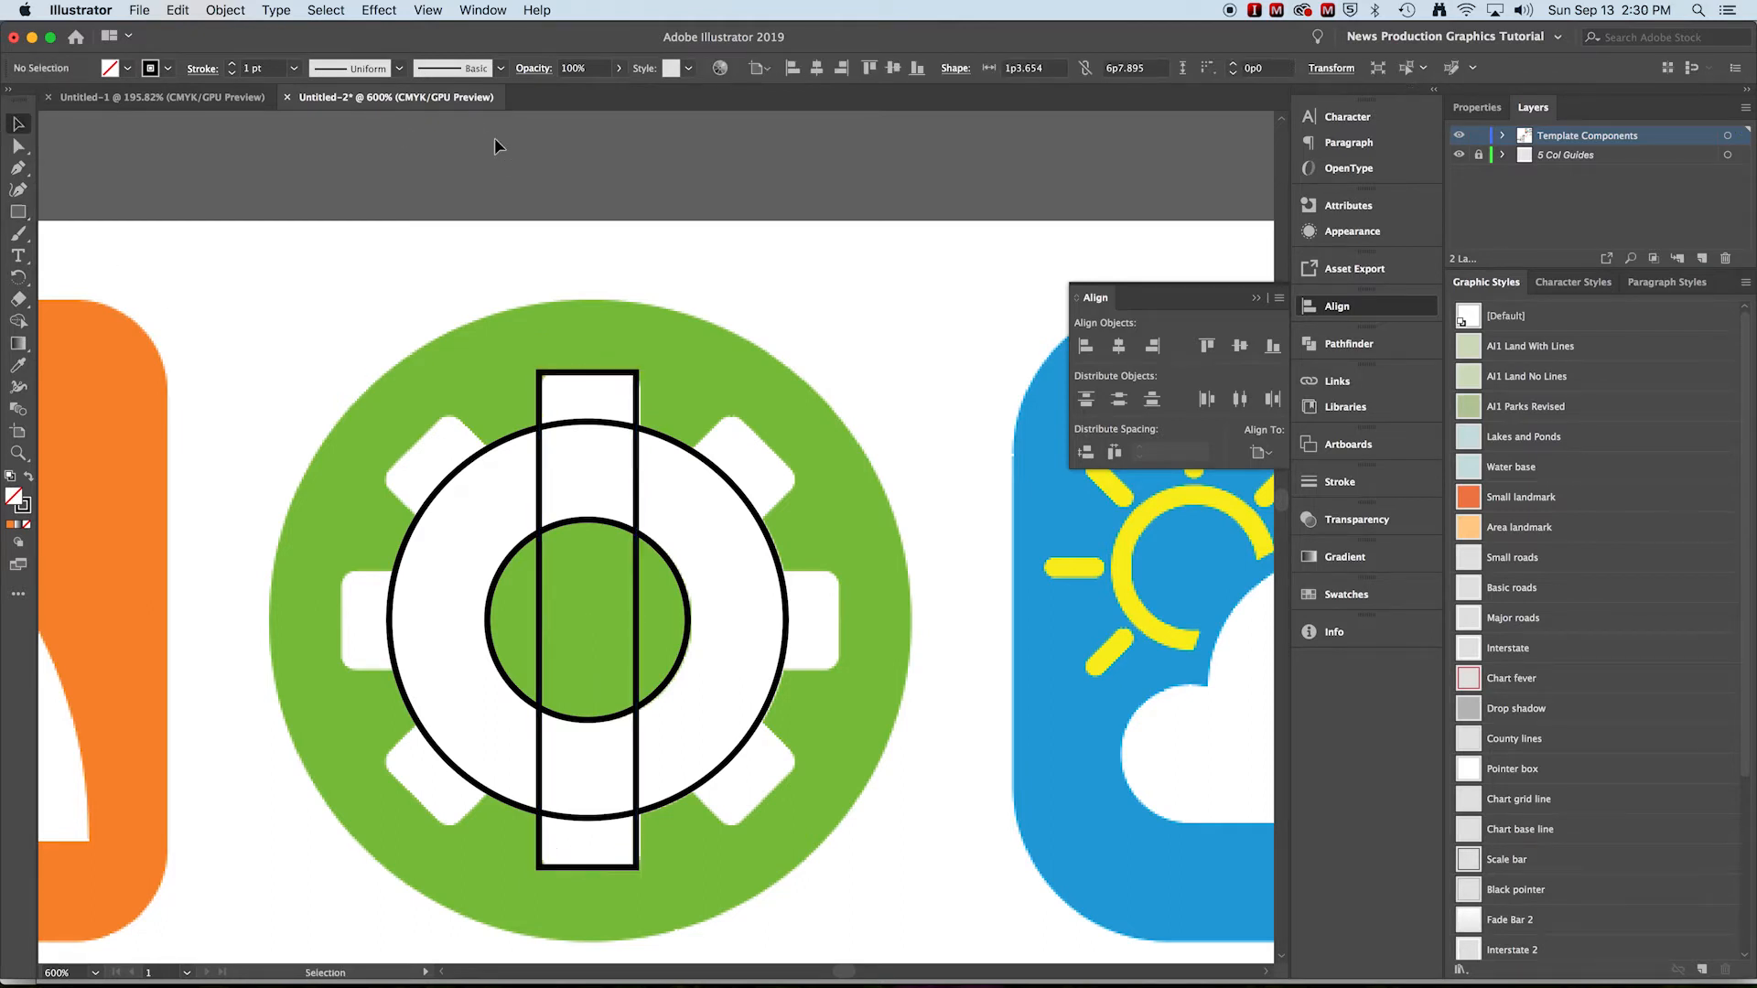
left_click(636, 395)
left_click(688, 450, "shift")
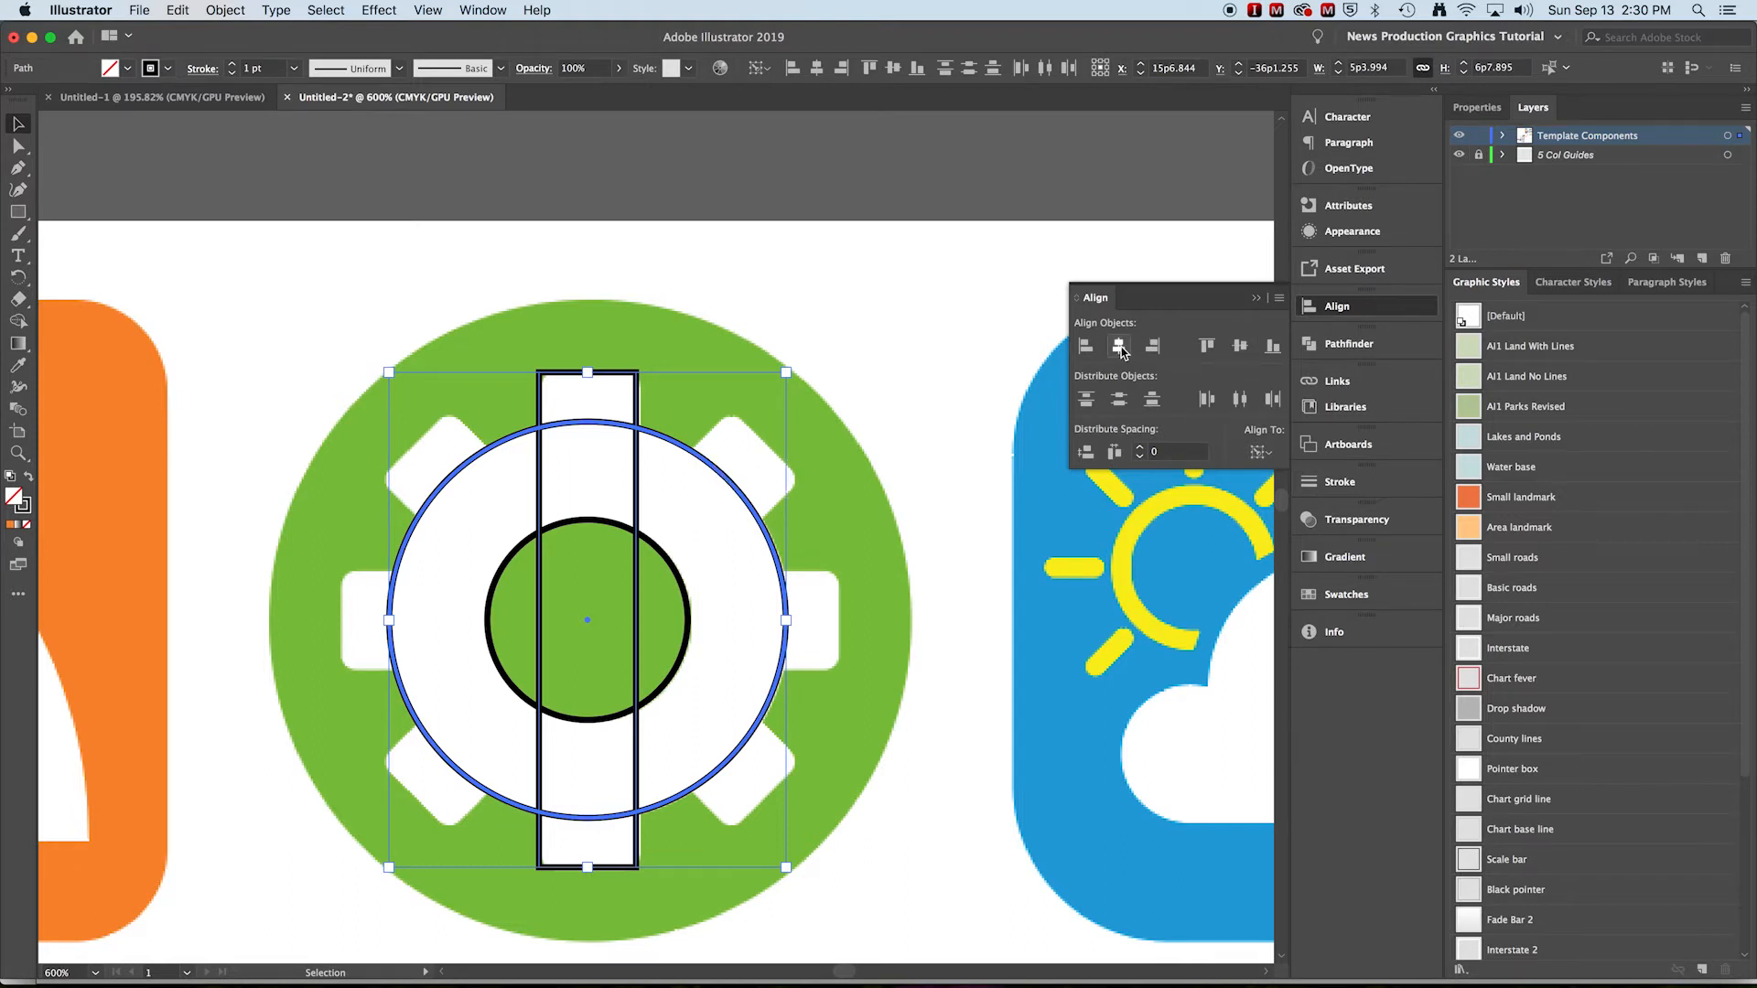
left_click(591, 162)
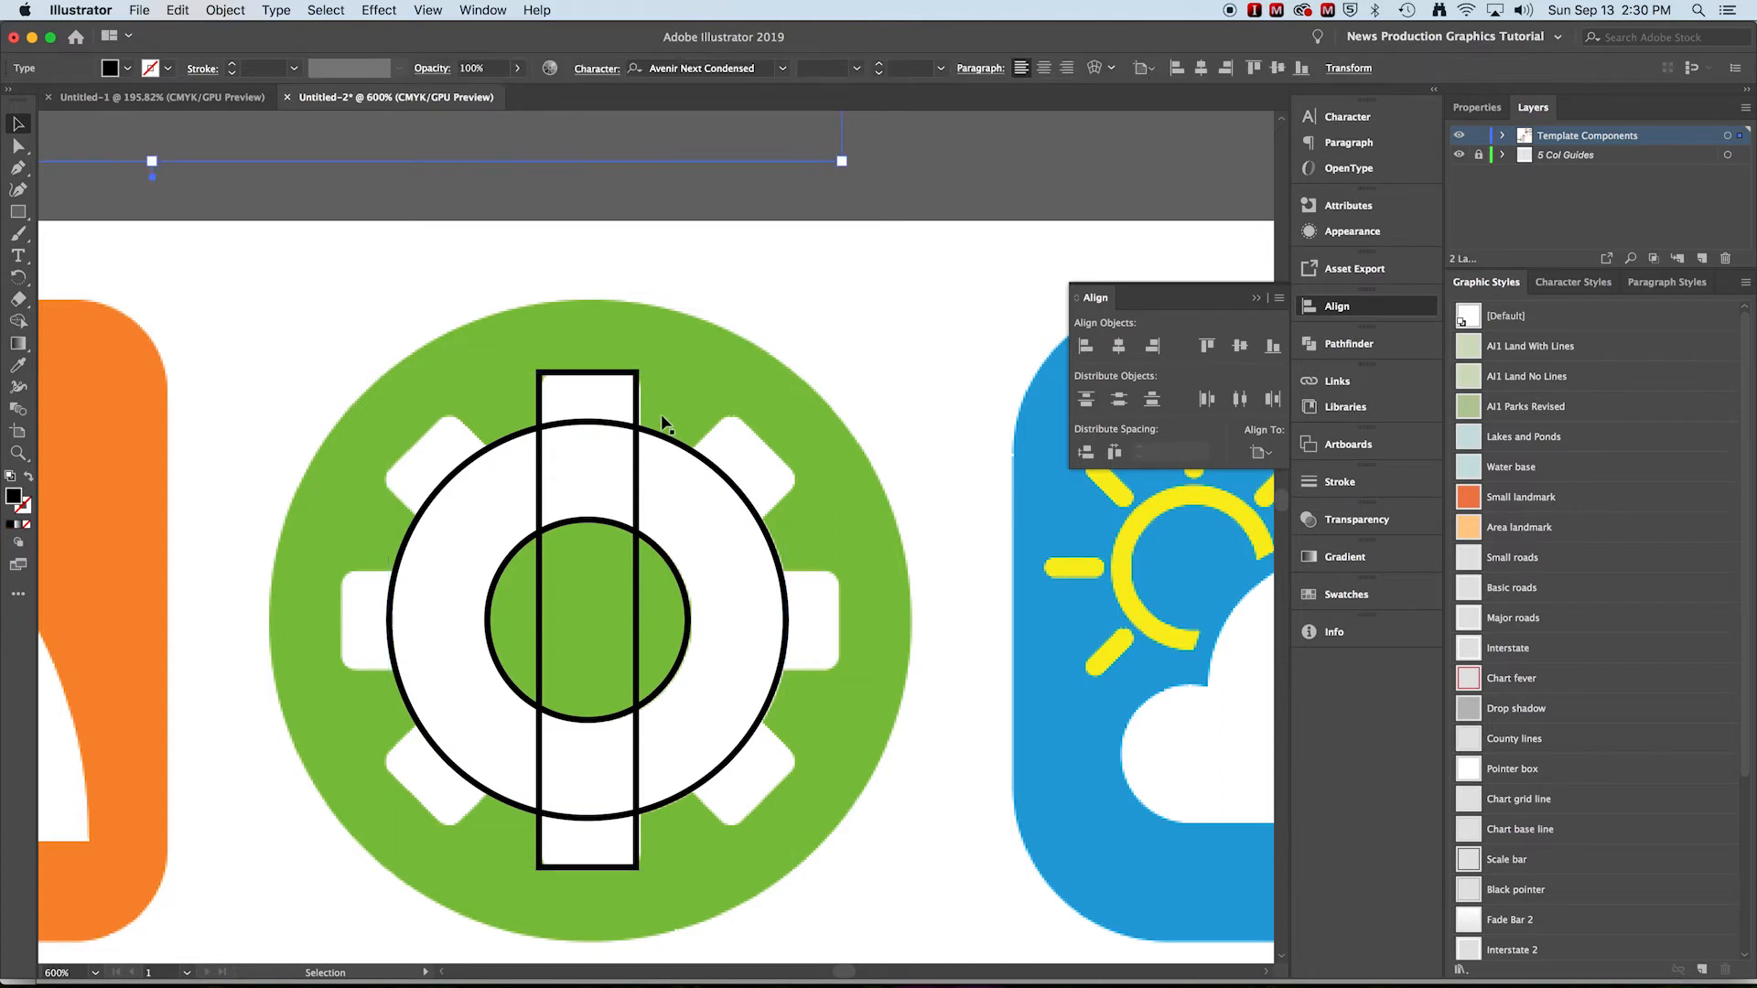
left_click(719, 189)
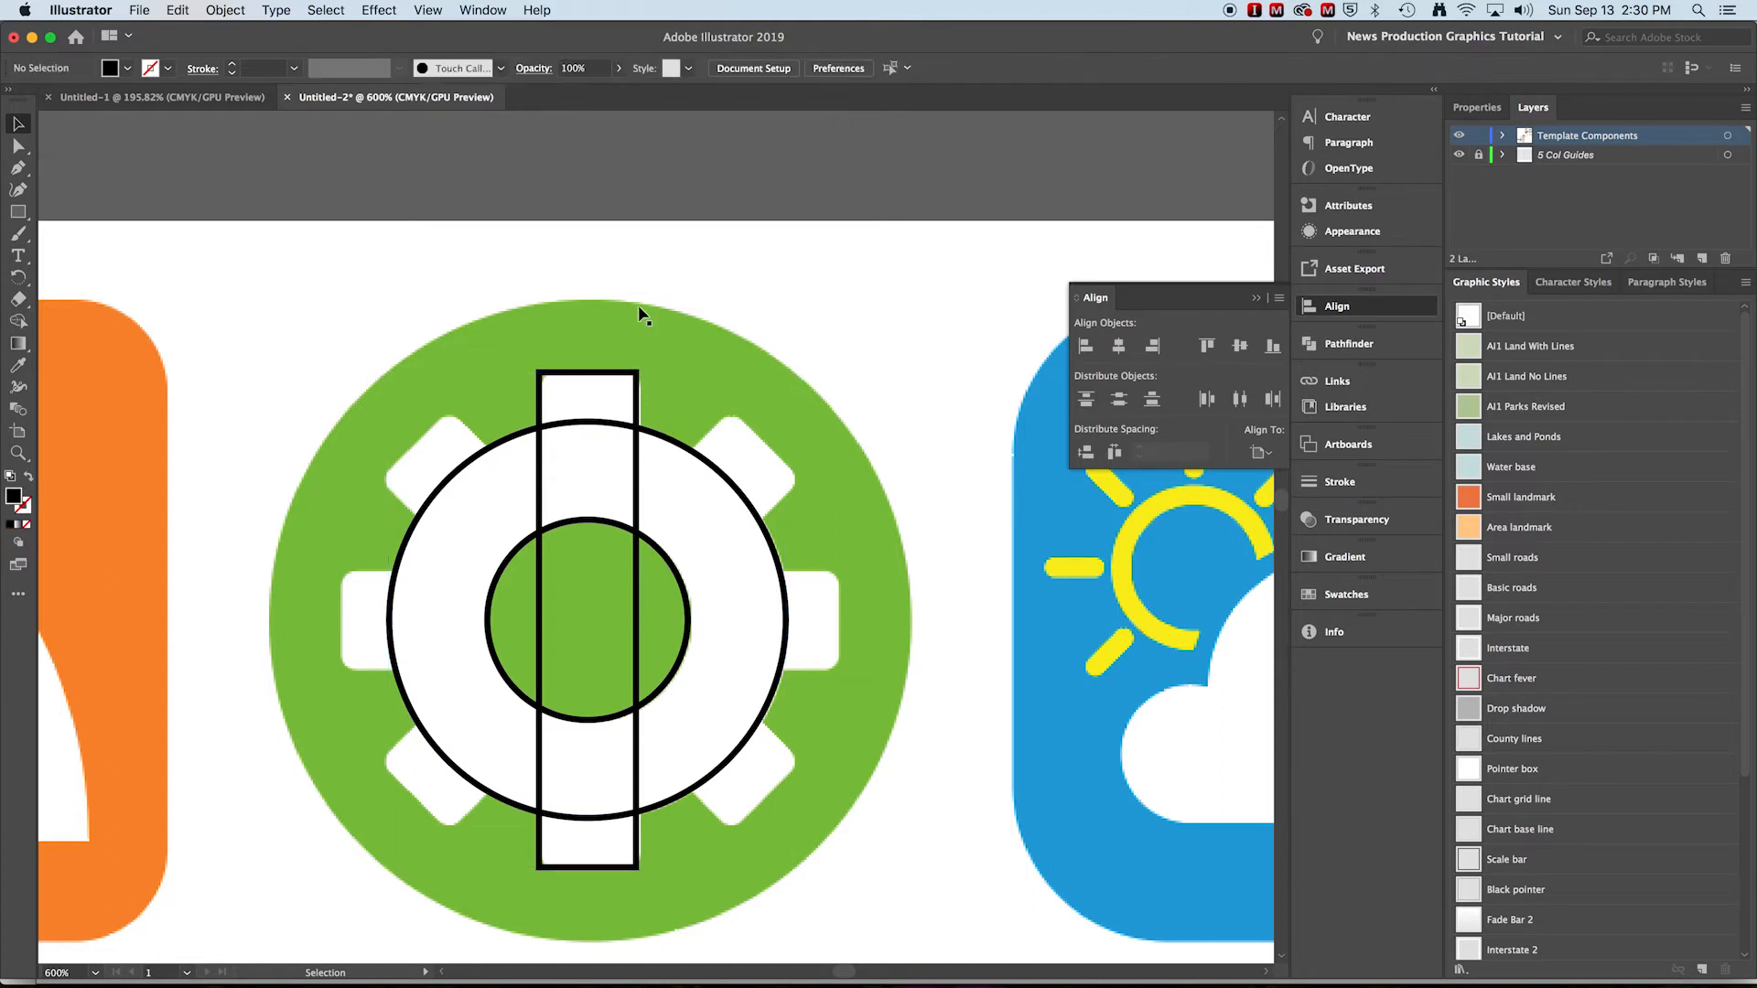
- Round all four corners of the vertical rectangle to a radius of about 0p2.8
left_click(638, 396)
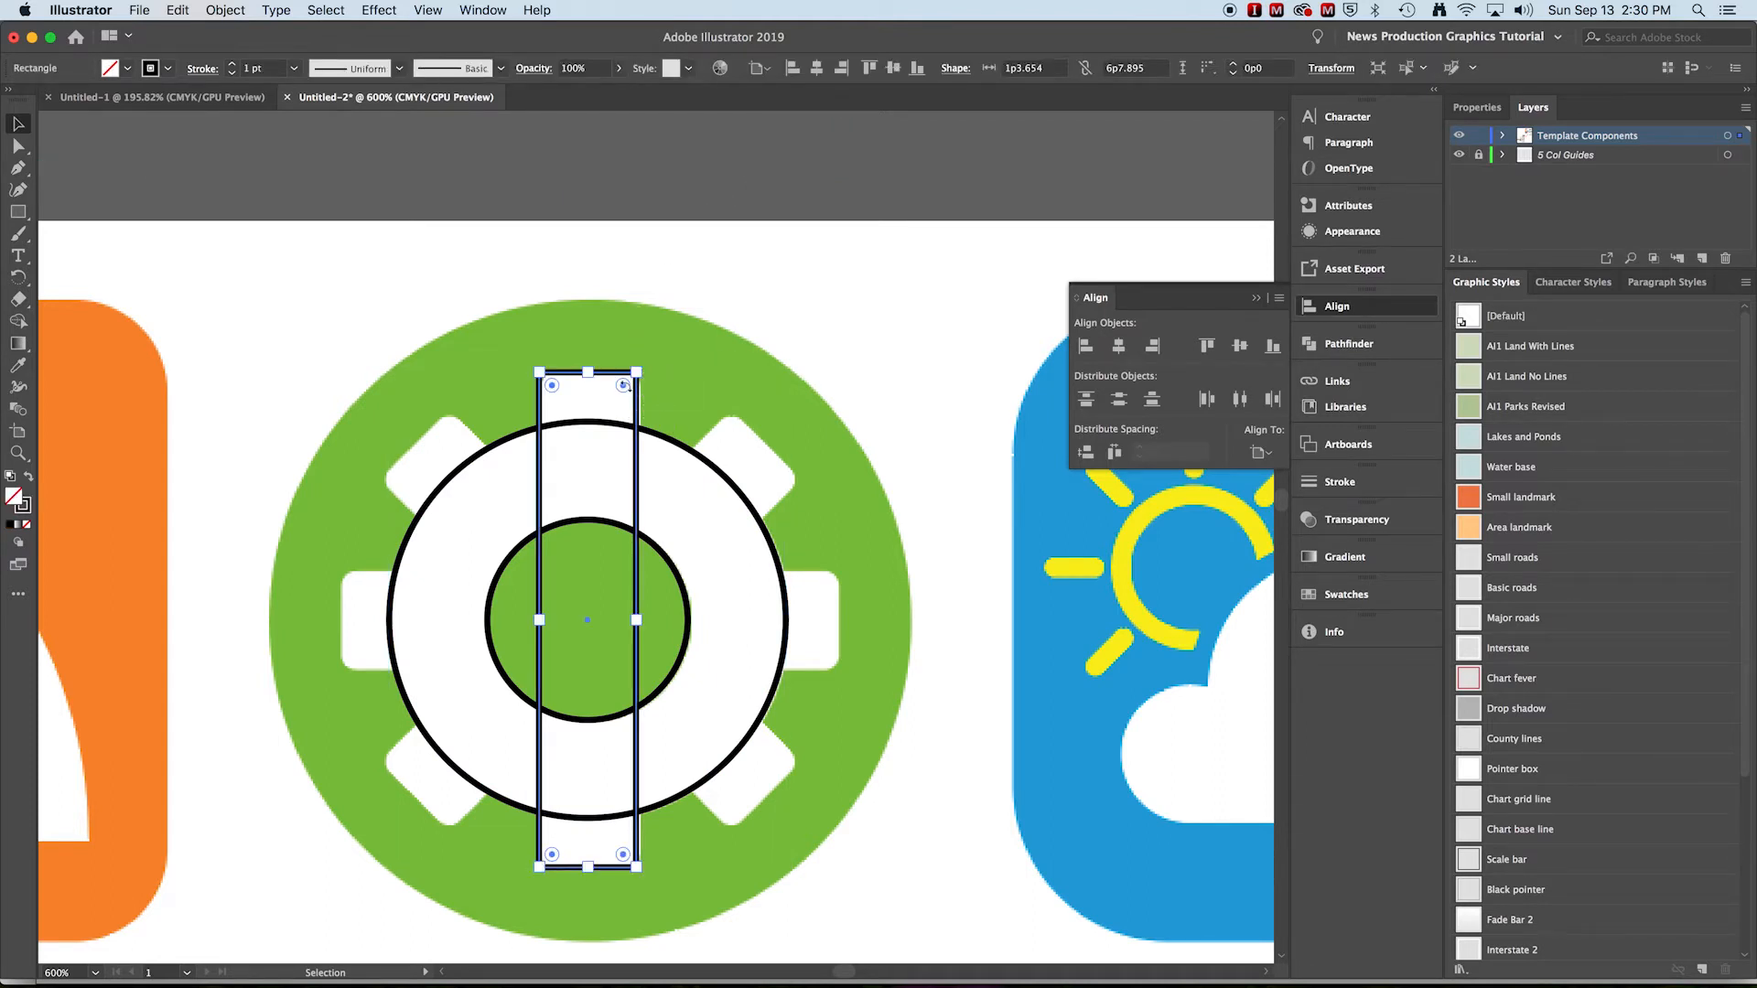
left_click(622, 388)
left_click_drag(618, 391, 609, 399)
- Paste a copy of the rounded rectangle in place and rotate it to 315° over the upper-right and lower-left teeth
left_click(174, 10)
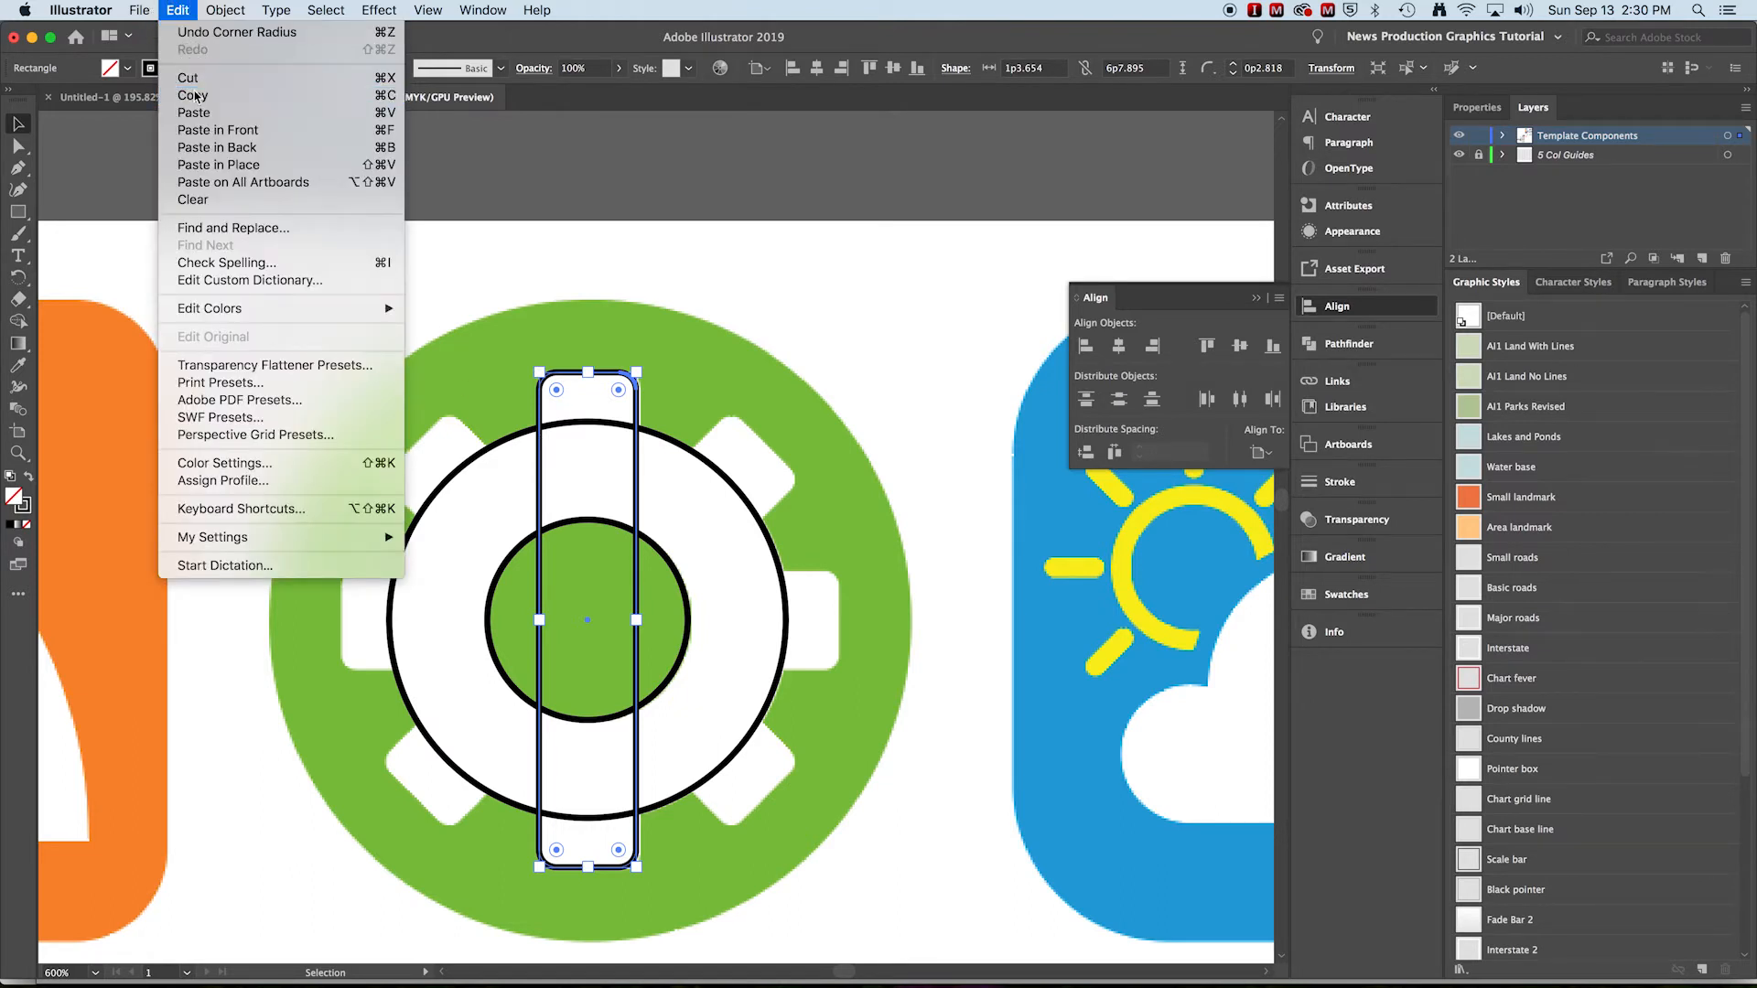
left_click(188, 11)
left_click(186, 10)
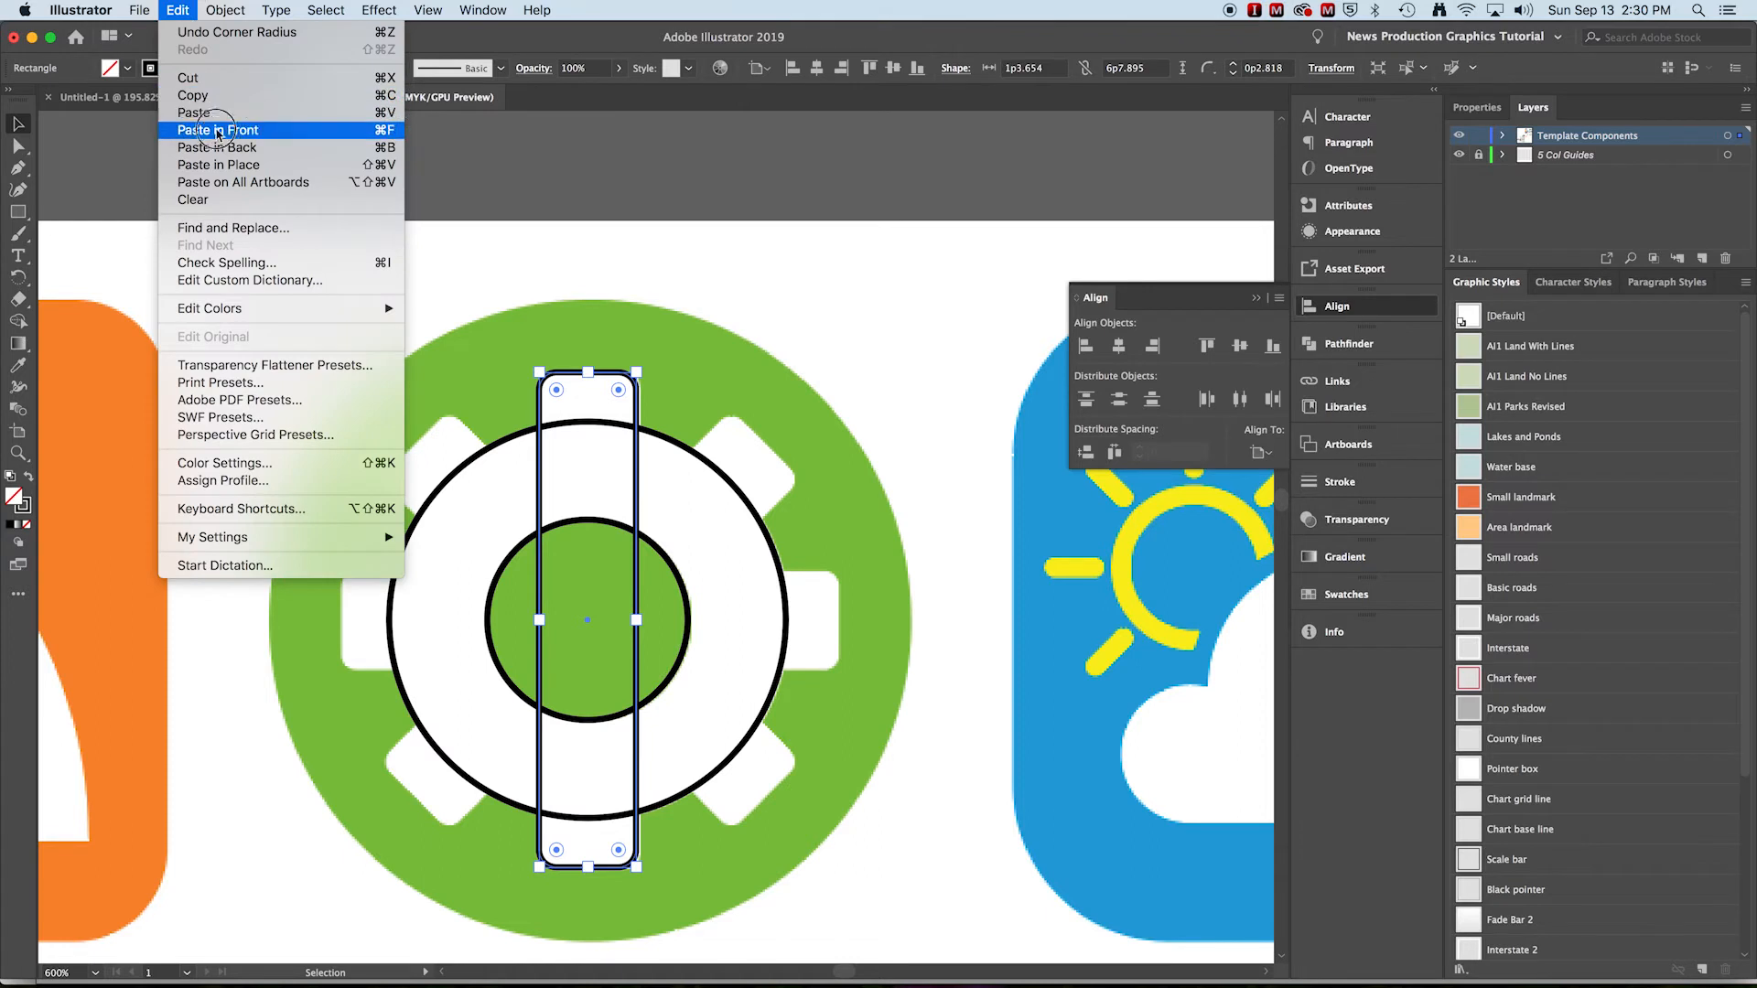
left_click(220, 165)
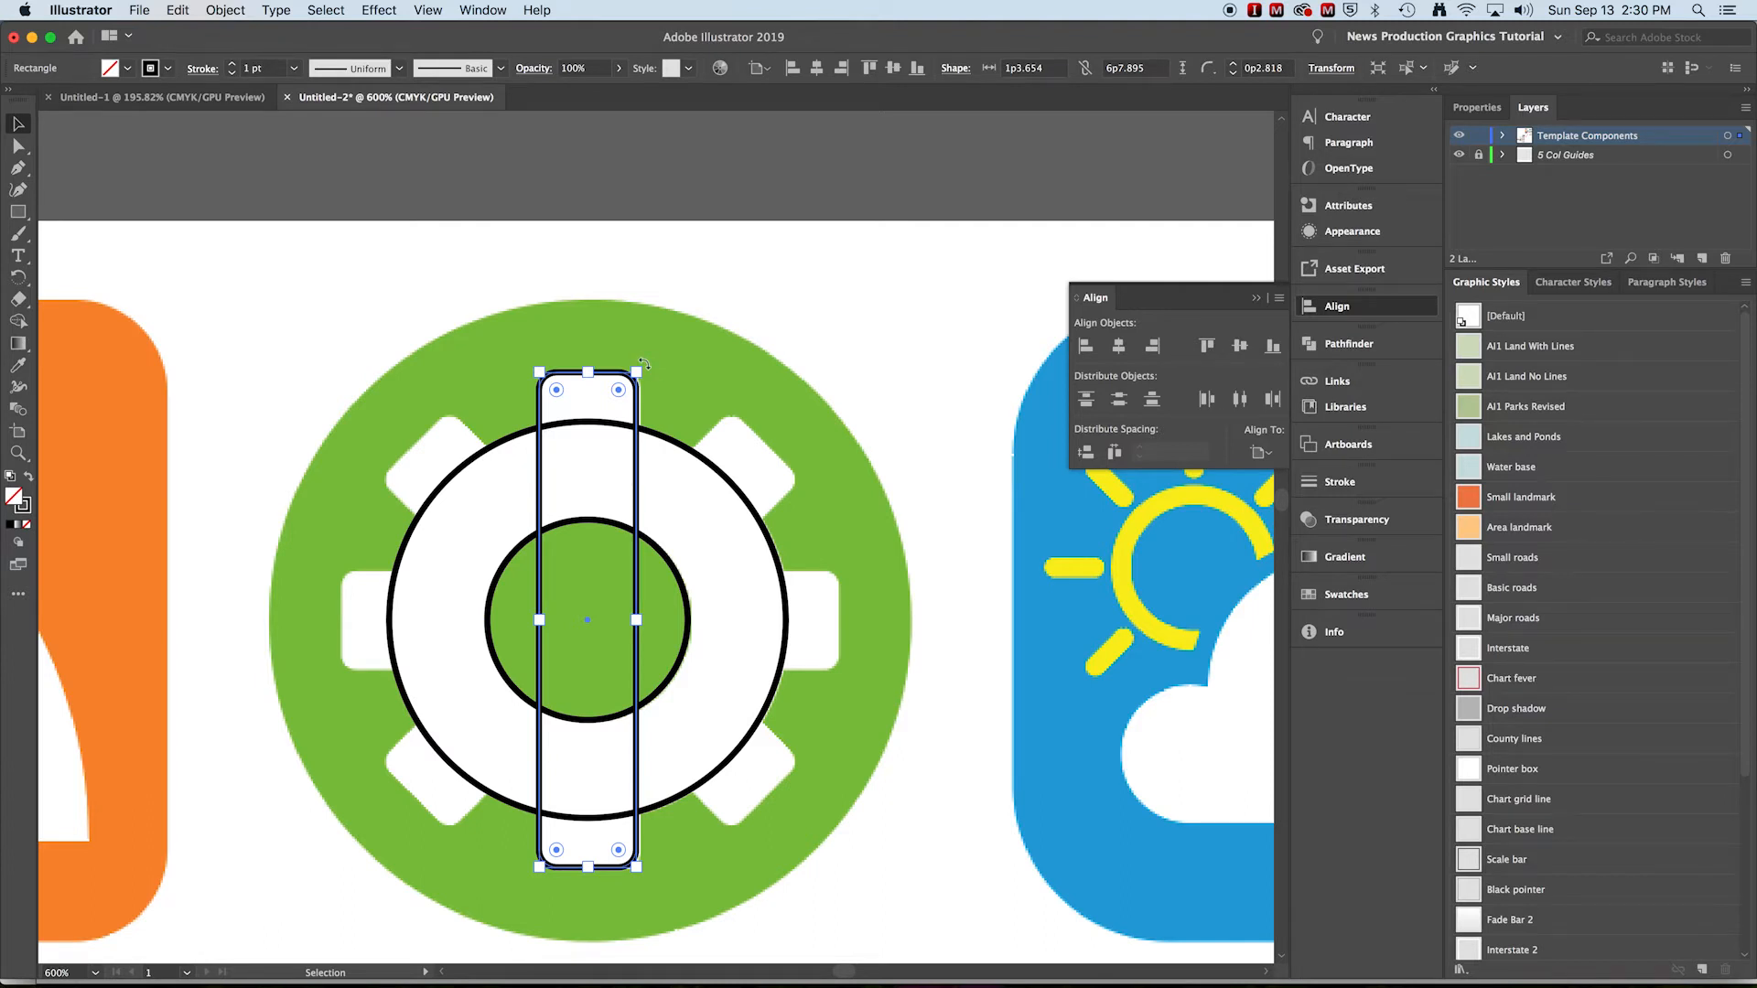
left_click_drag(643, 364, 791, 472)
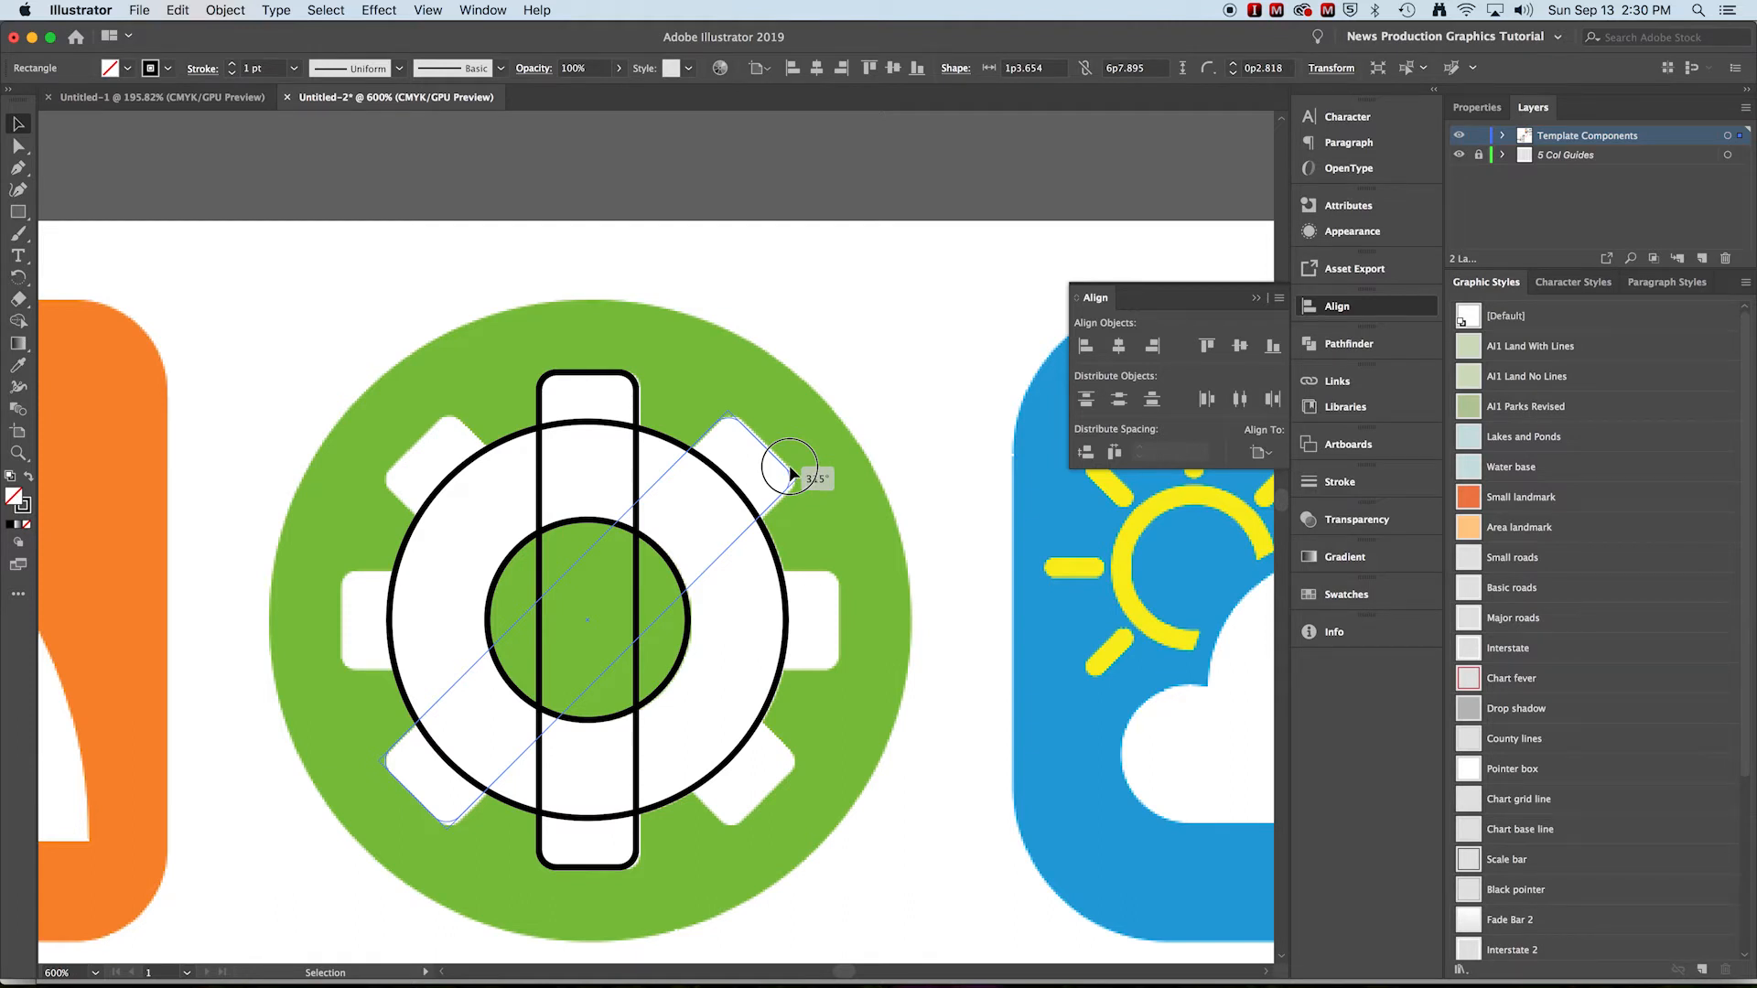
left_click_drag(791, 473, 789, 468)
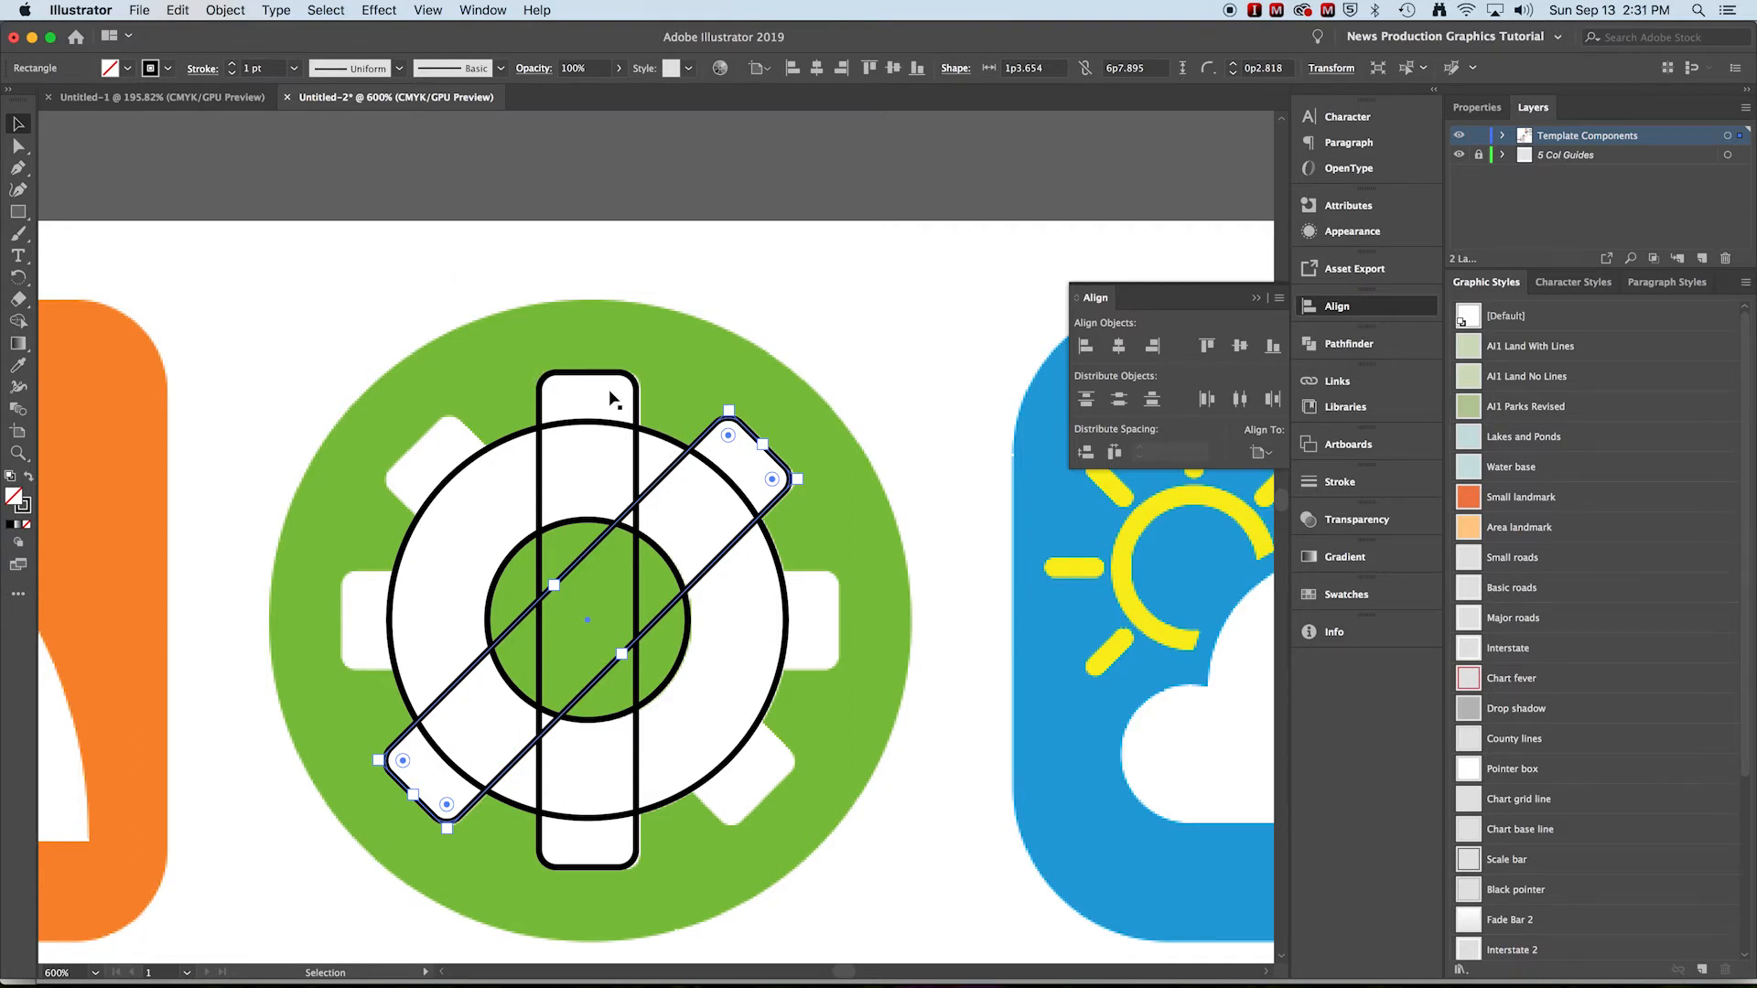
- Paste another copy of the rounded rectangle in place and rotate it to horizontal over the gear's side teeth
left_click(165, 9)
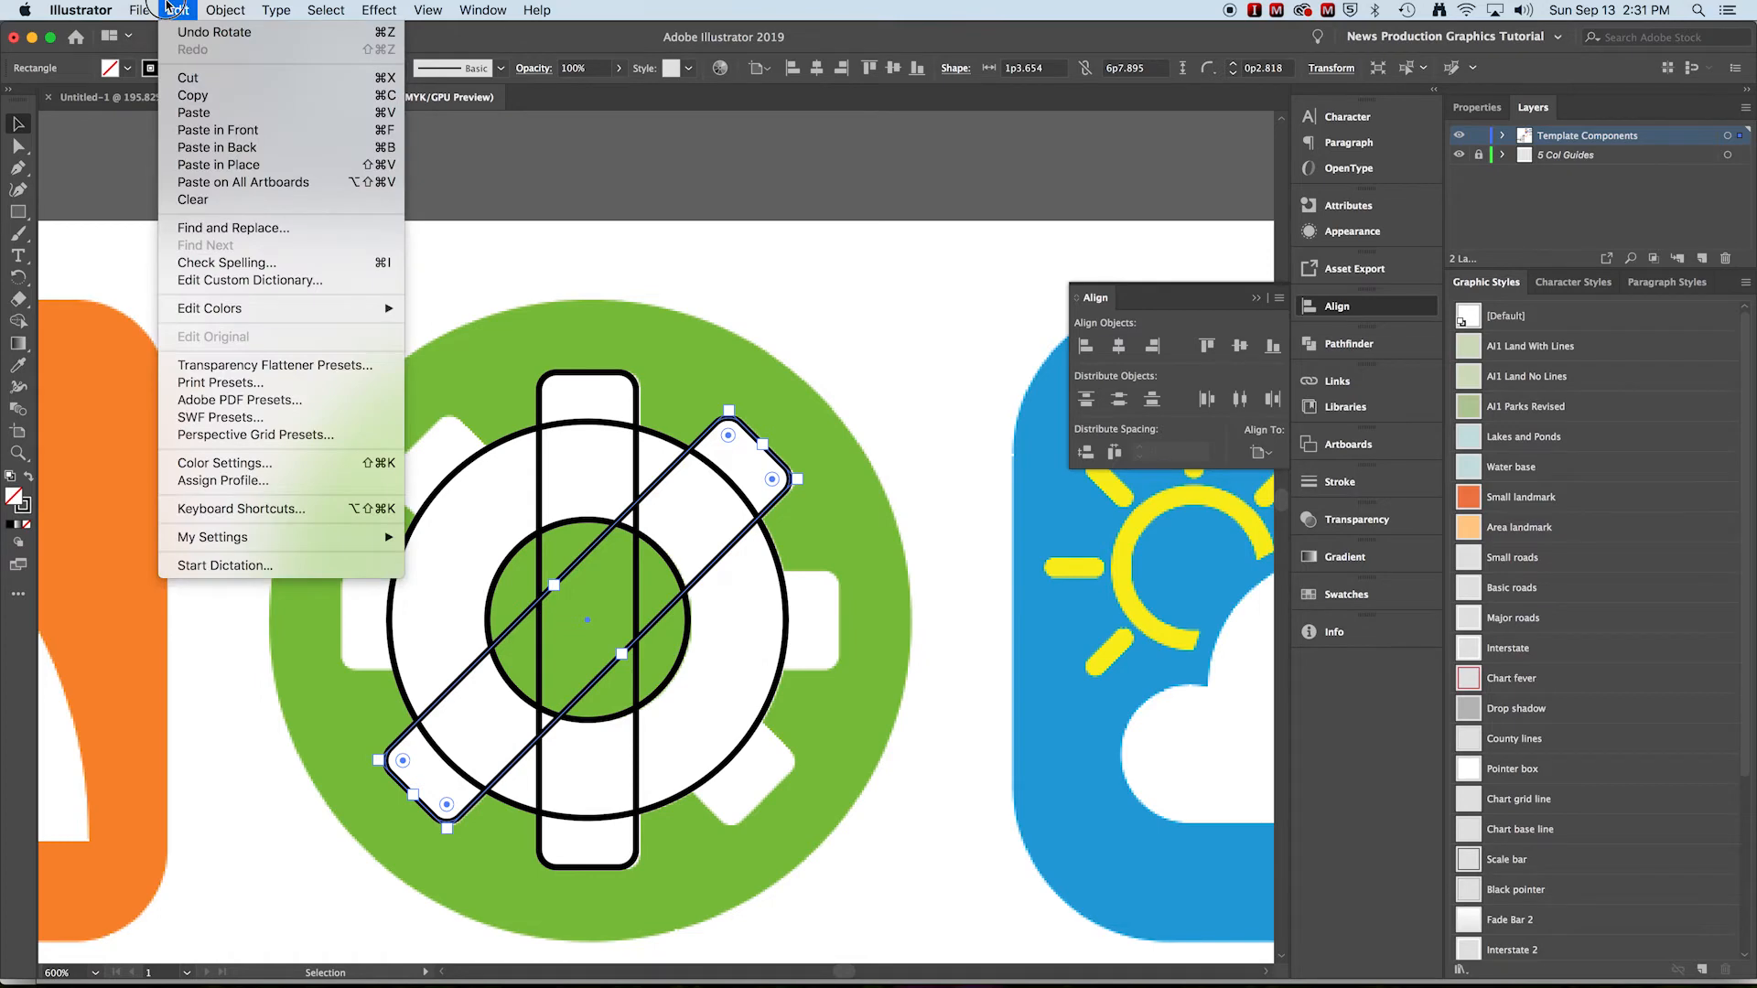
left_click(220, 166)
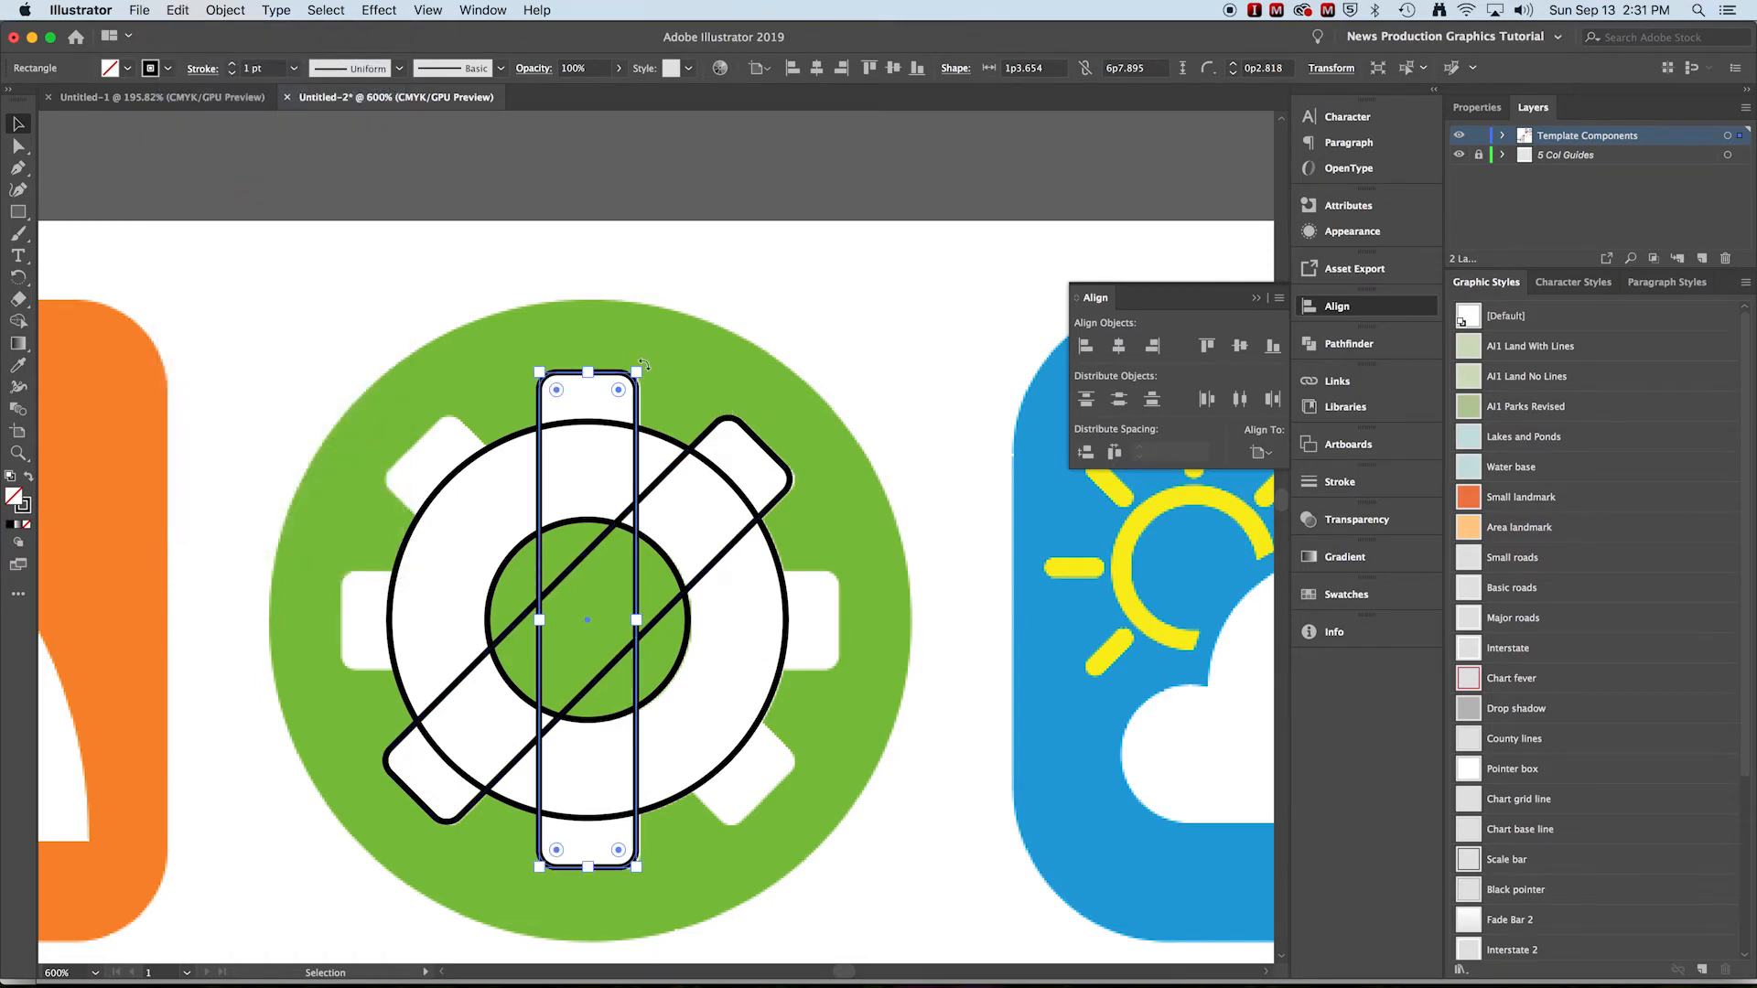
left_click_drag(647, 360, 908, 641)
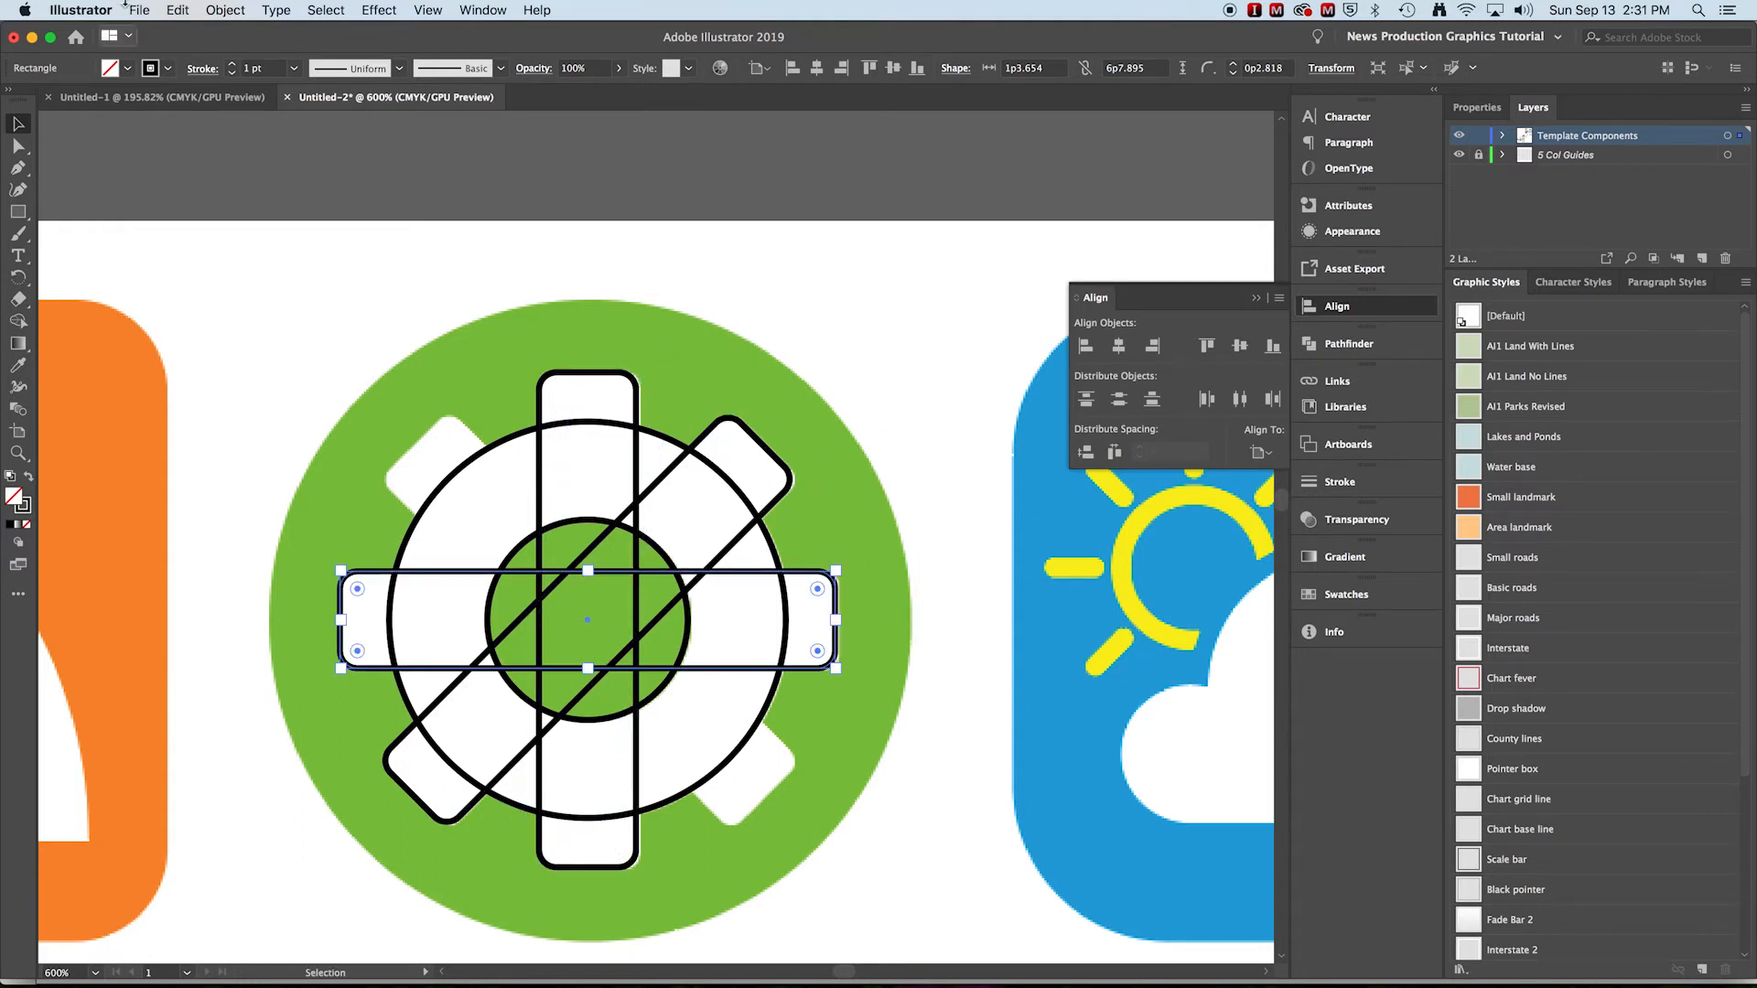
- Paste one more rounded rectangle in place and rotate it diagonally over the upper-left and lower-right teeth
left_click(176, 9)
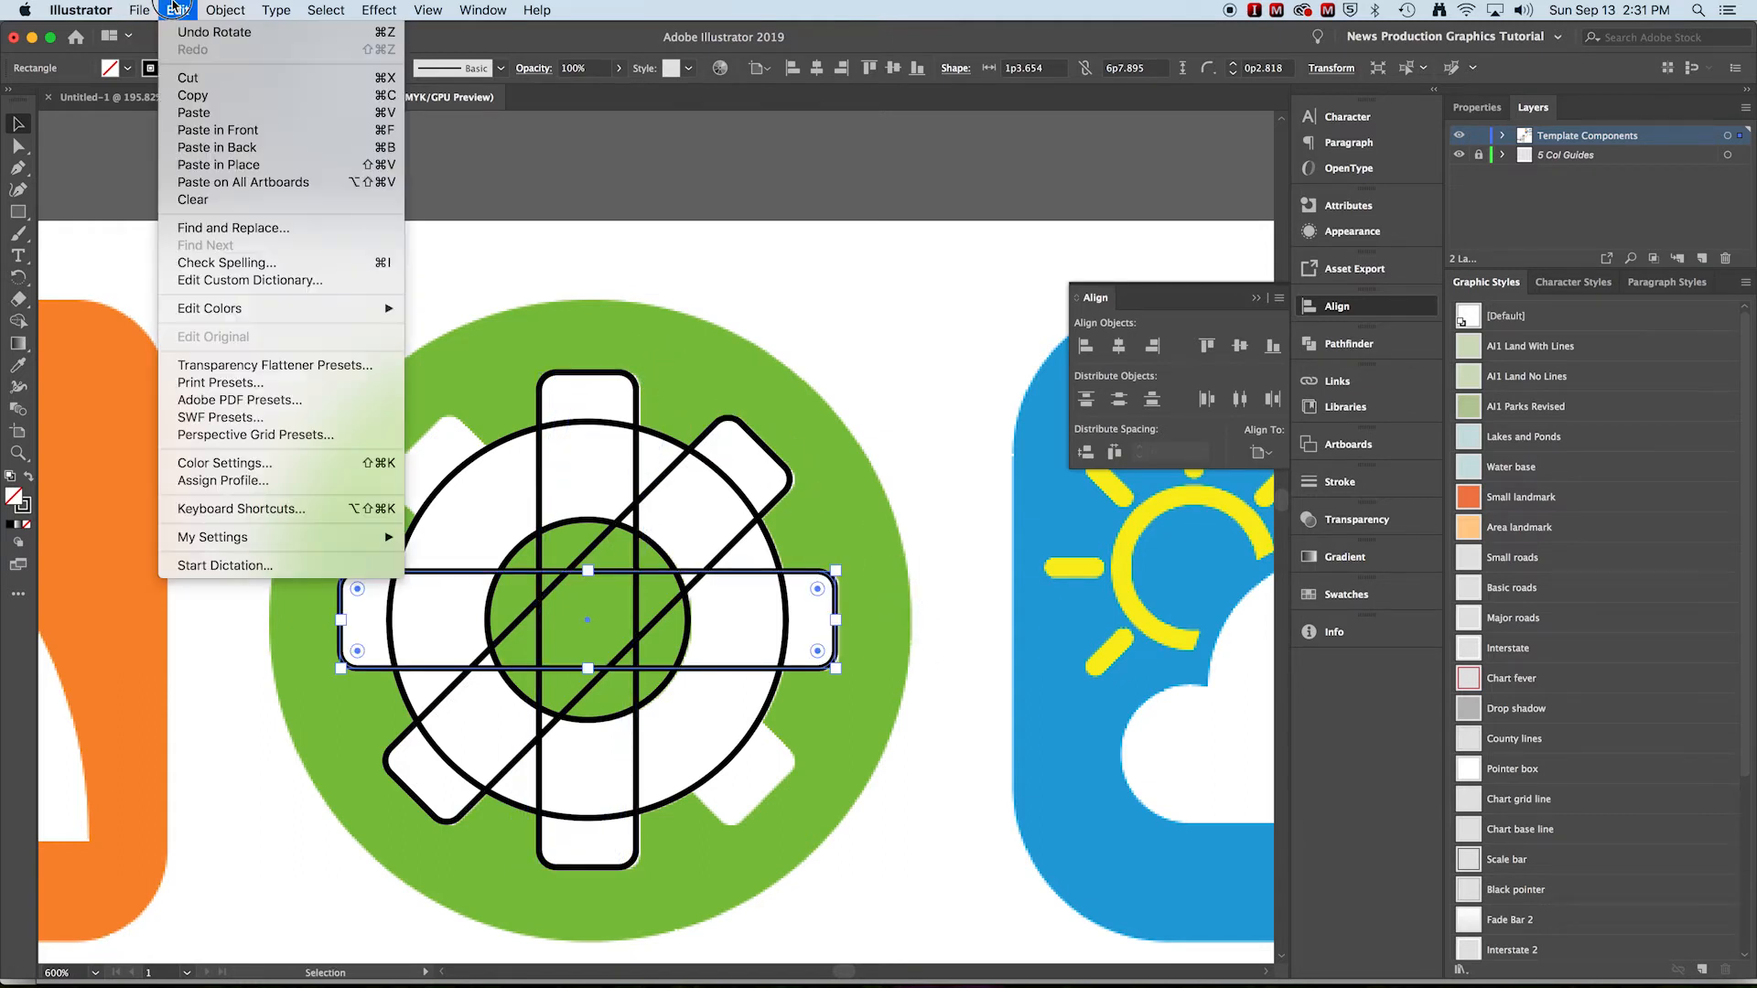
left_click(209, 167)
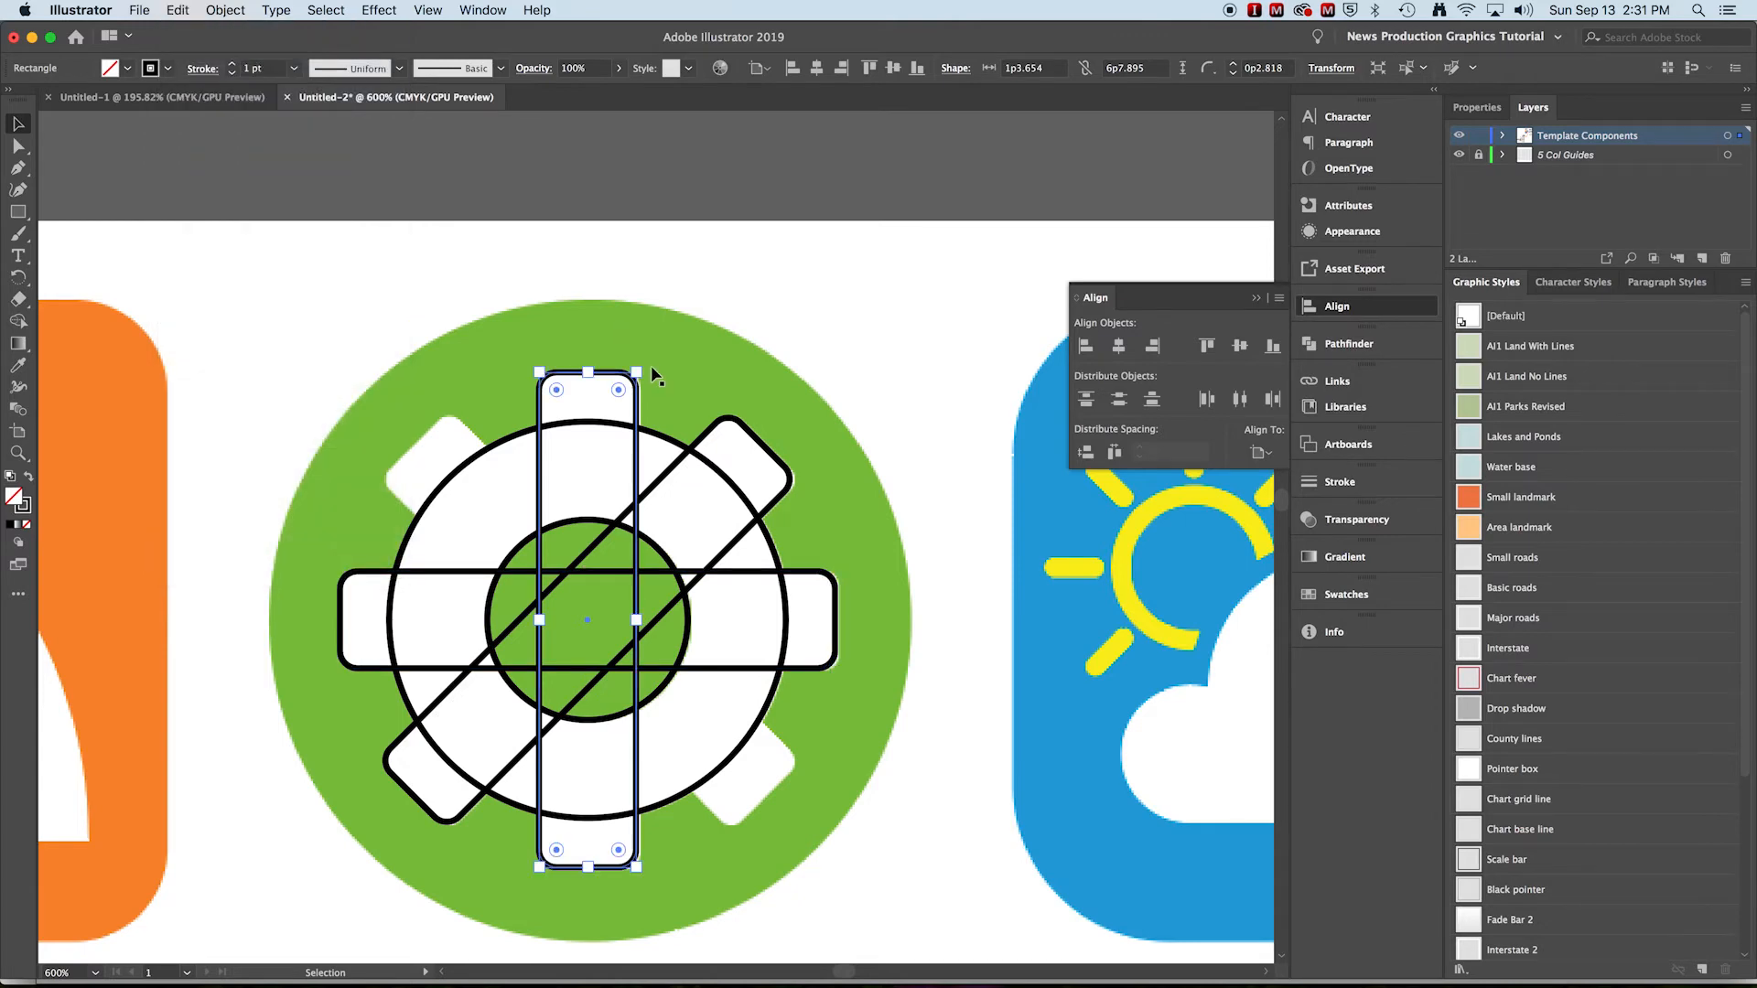
left_click_drag(646, 367, 812, 814)
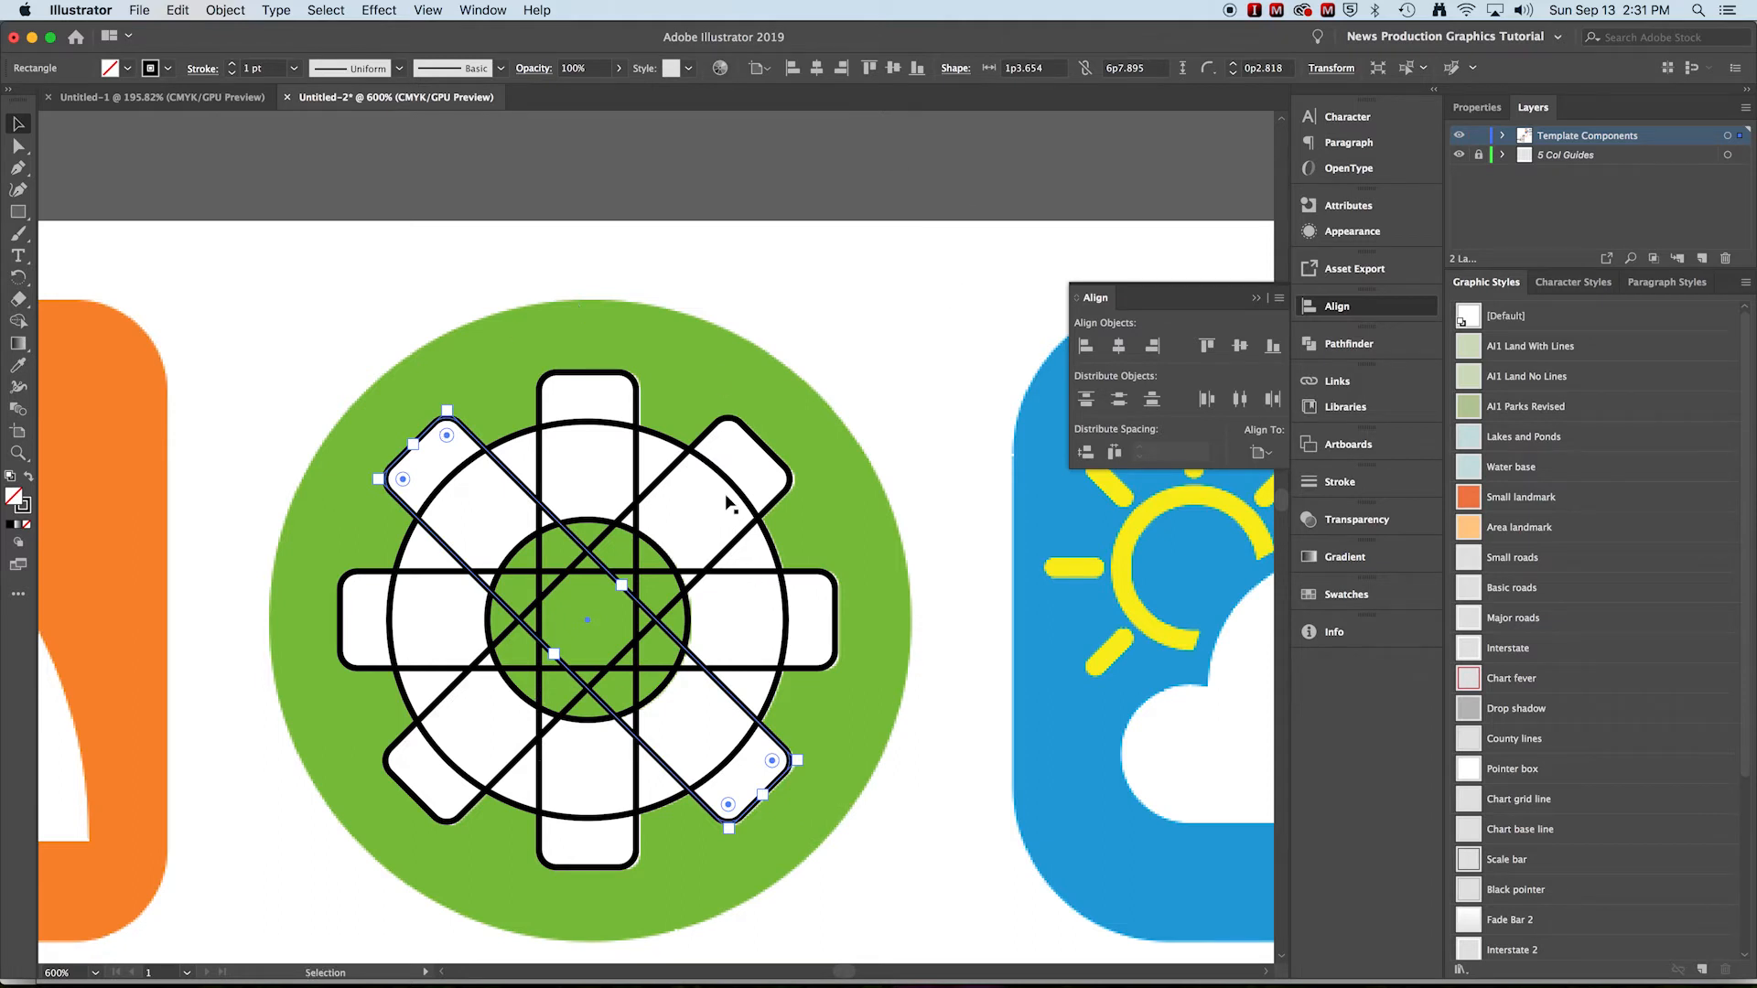
- Select all four rounded rectangles together with the outer and inner circles
key("space")
left_click_drag(624, 574, 625, 443)
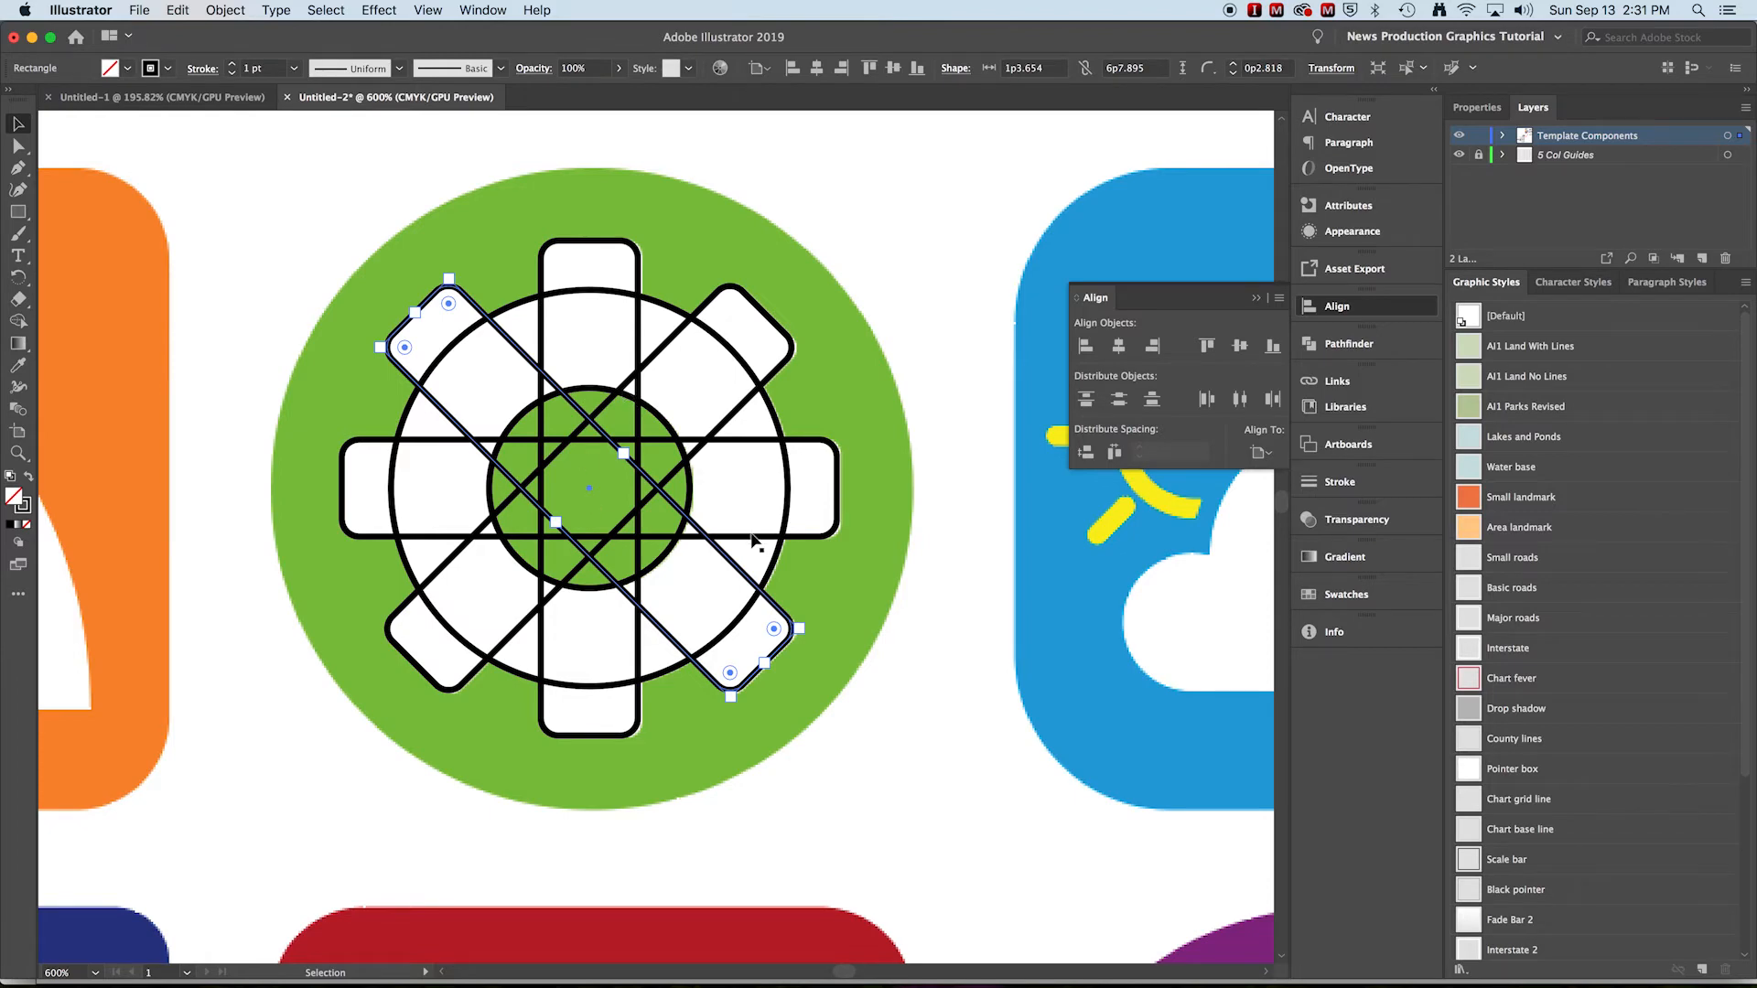
left_click(564, 247, "shift")
left_click(723, 293, "shift")
left_click(838, 490, "shift")
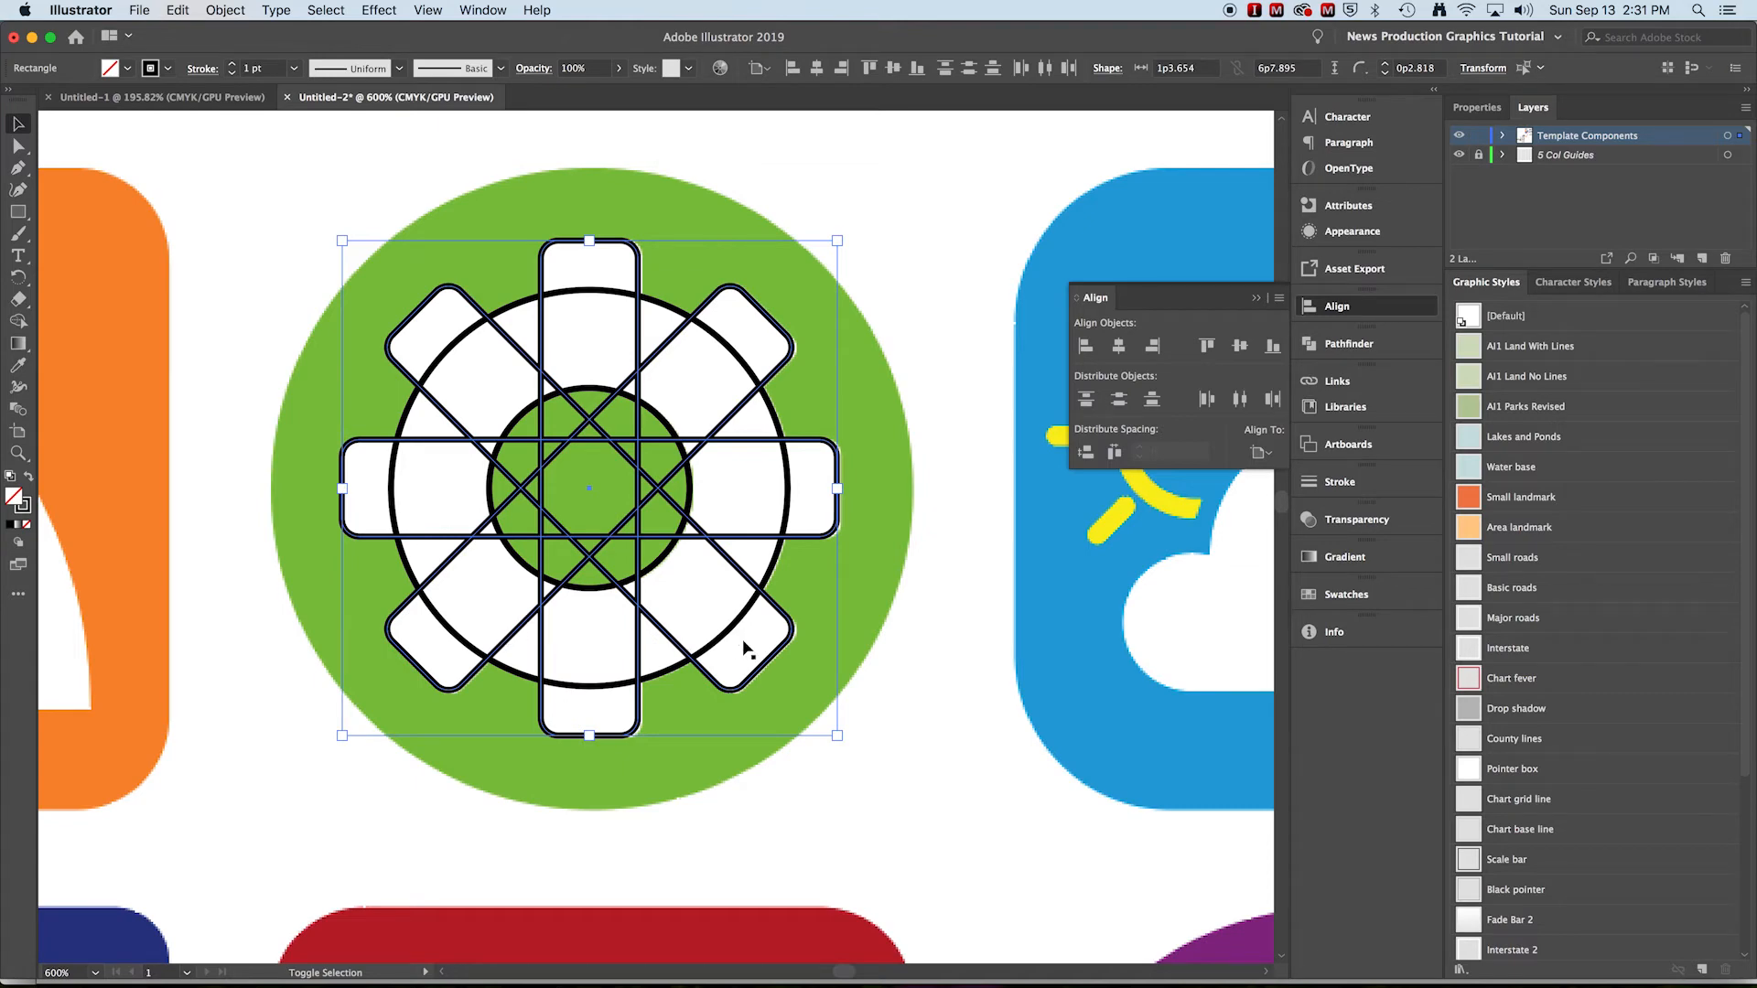
left_click(775, 557, "shift")
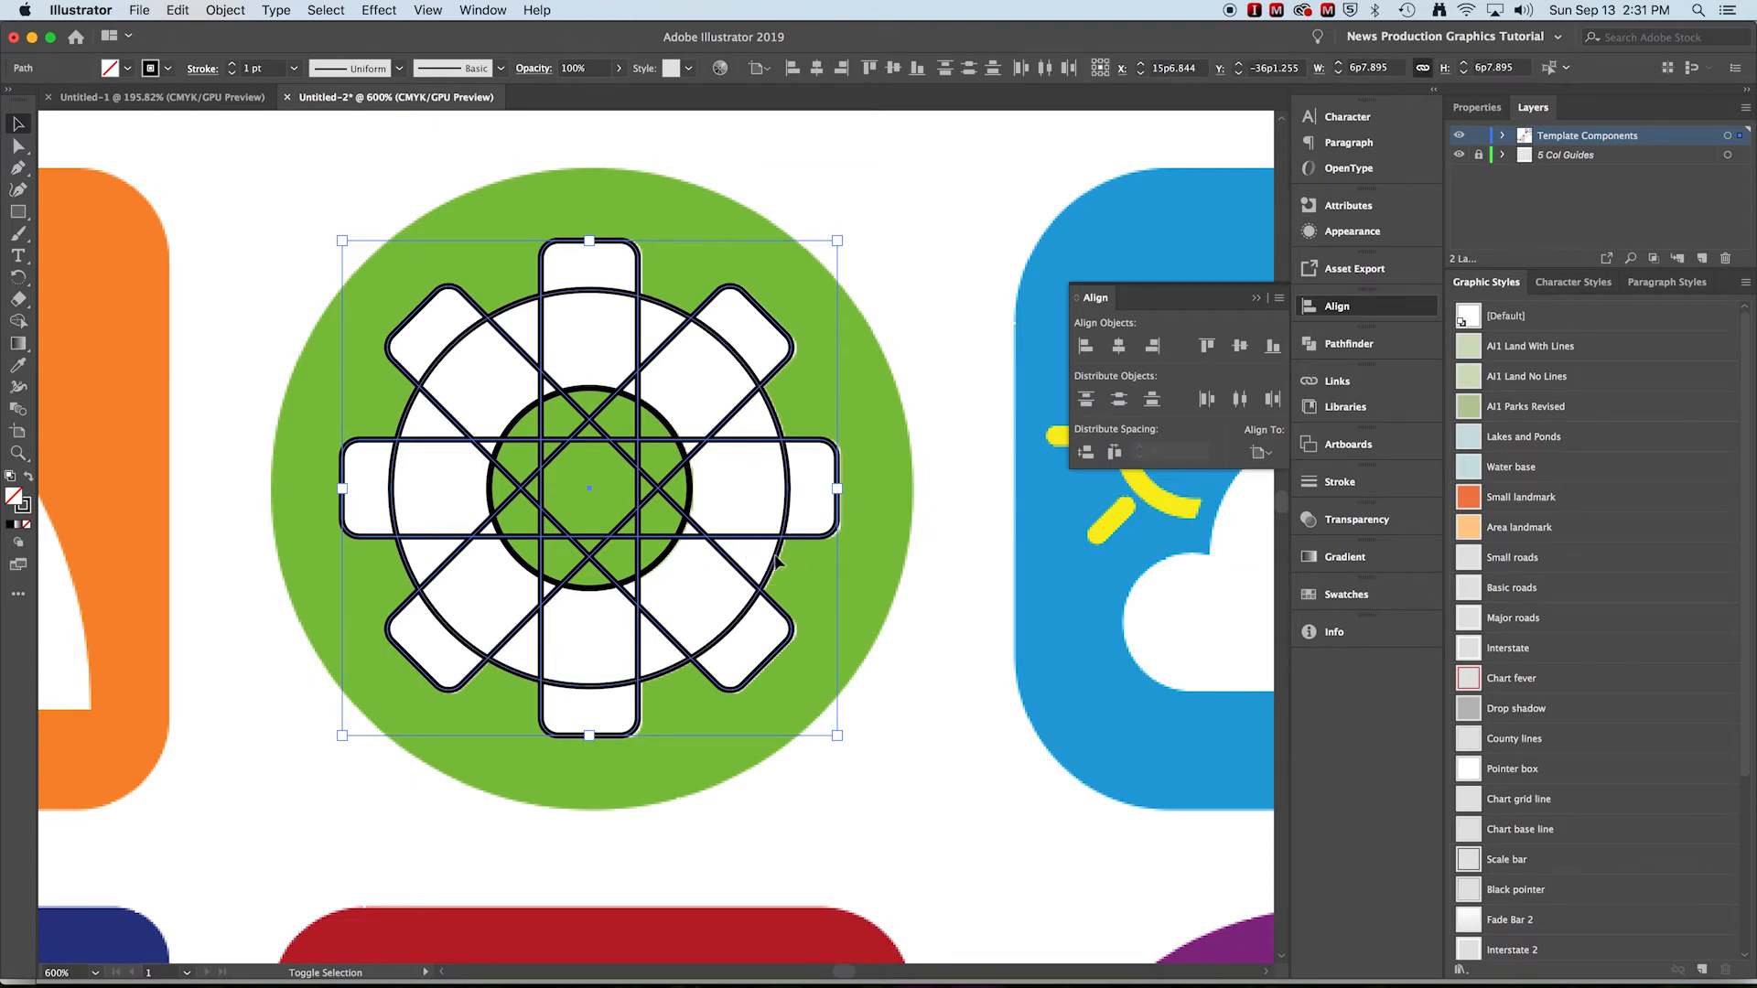
left_click(665, 568, "shift")
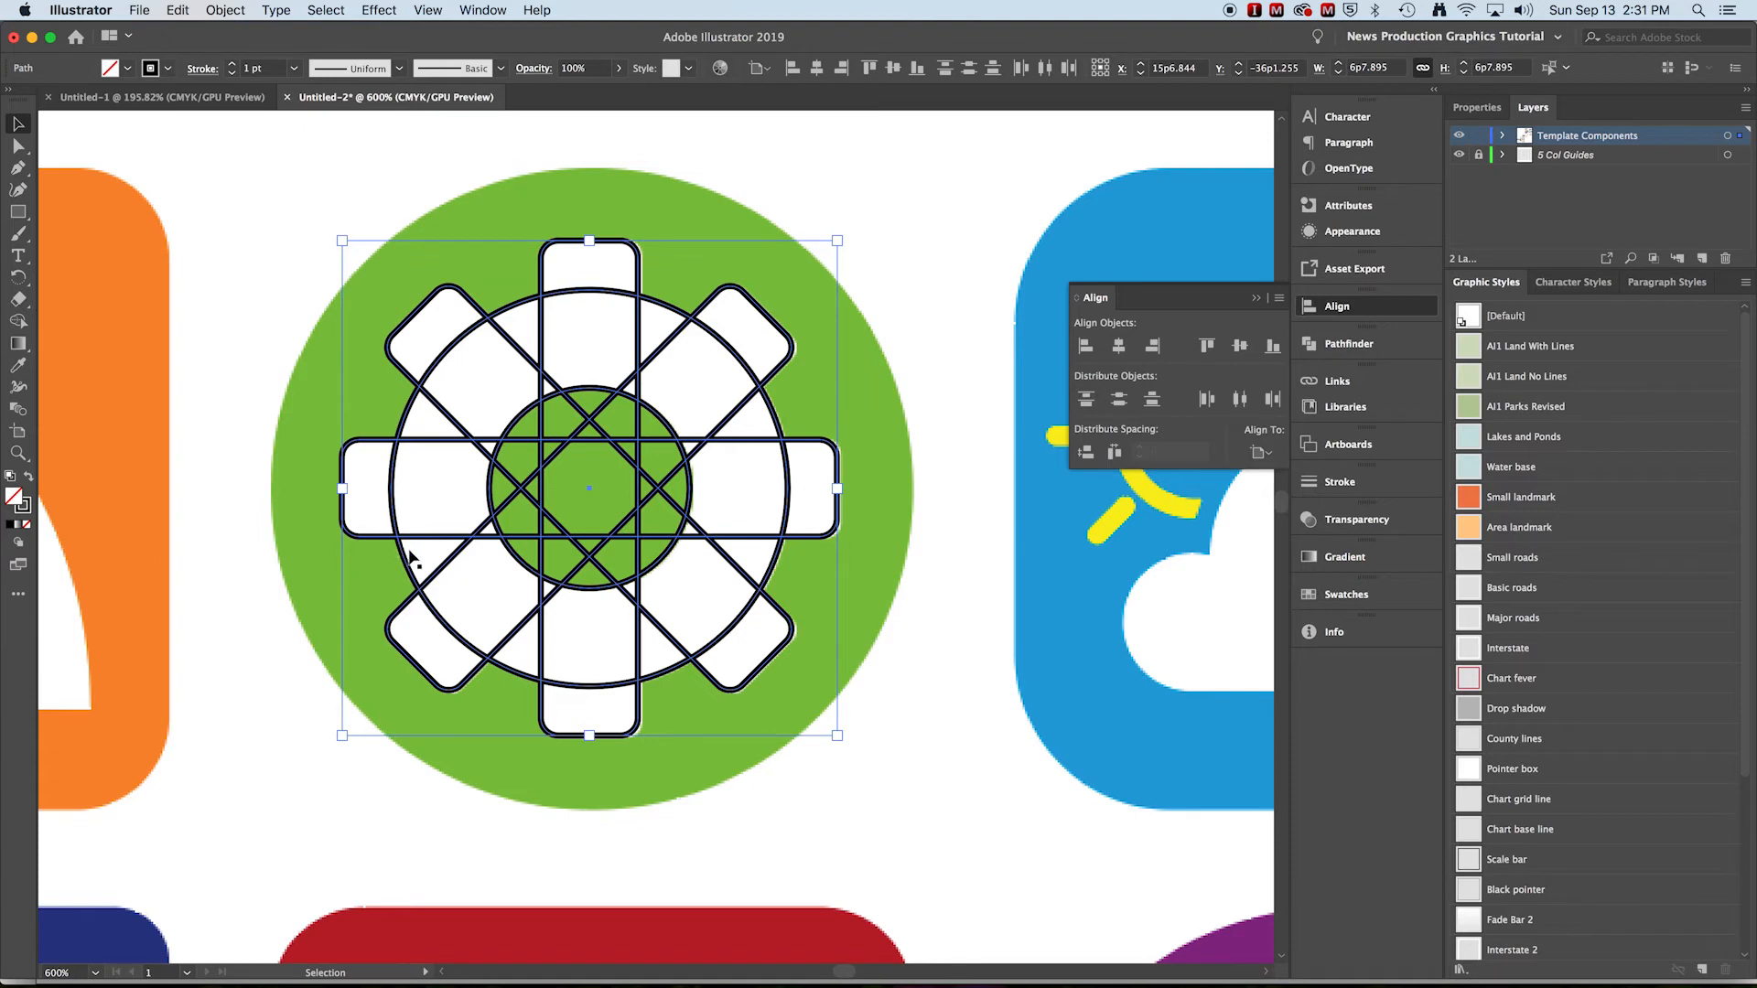
- Merge all teeth and ring segments around the inner circle into one gear shape with the Shape Builder tool
left_click(19, 323)
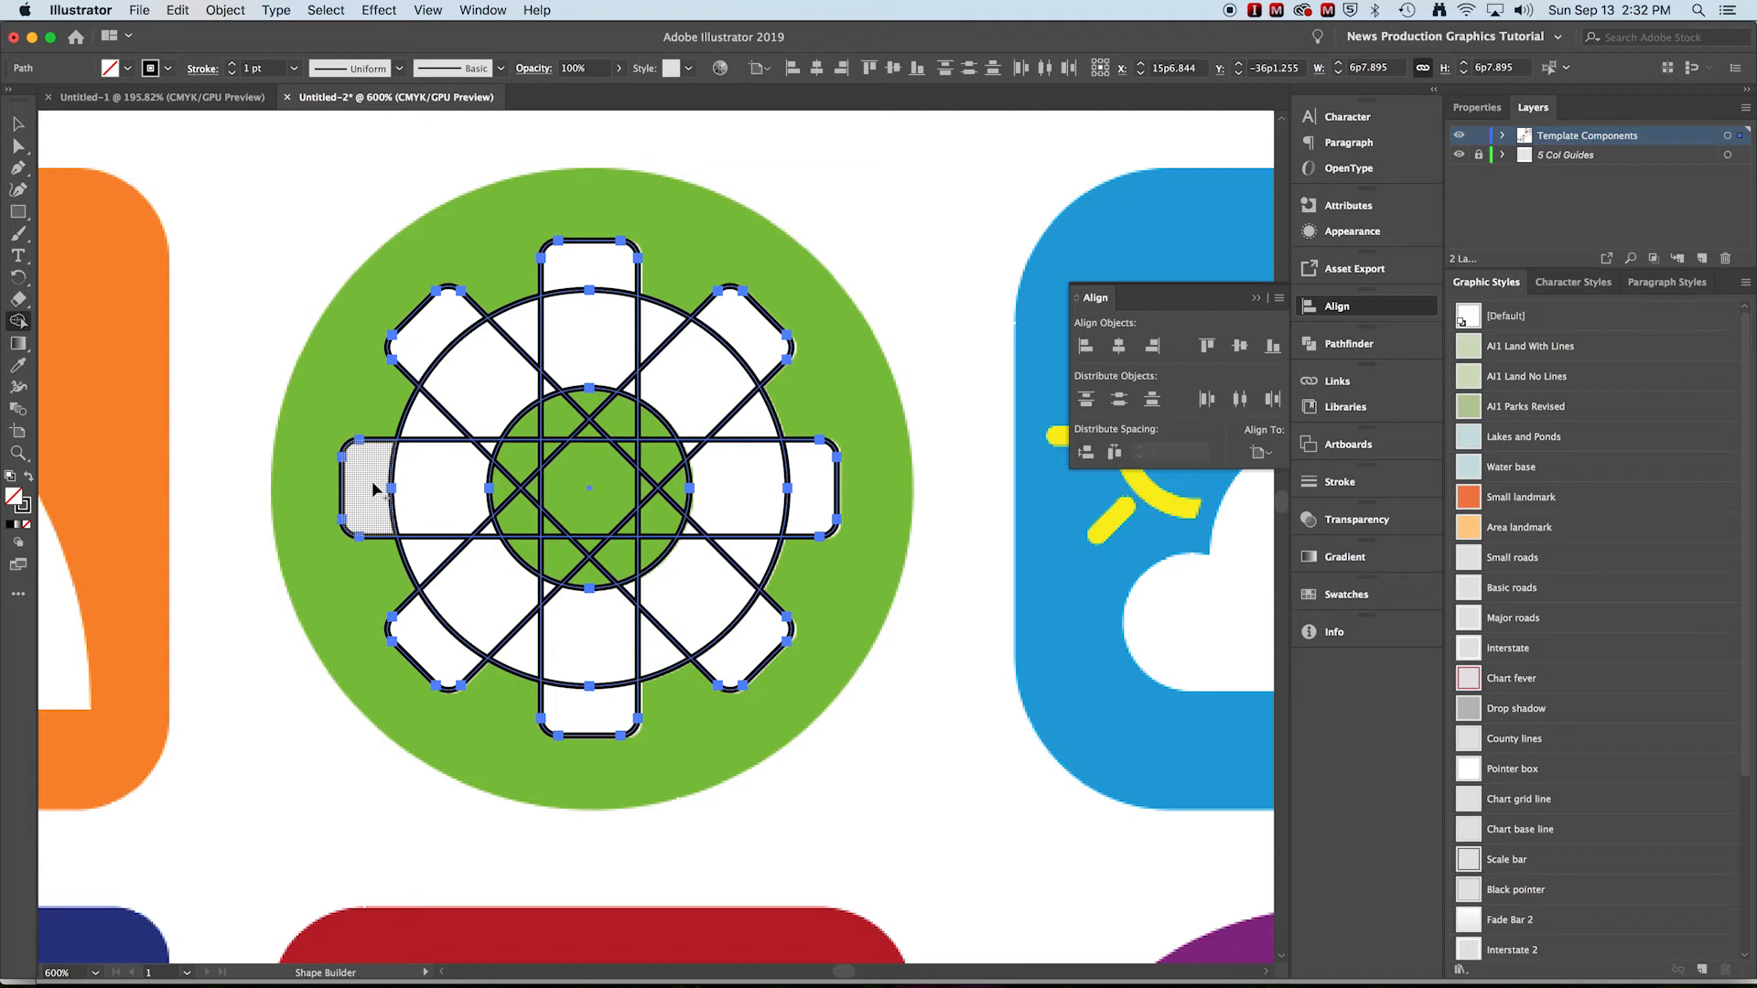
mouse_move(374, 489)
left_mouse_down()
mouse_move(428, 489)
mouse_move(426, 435)
mouse_move(453, 382)
mouse_move(434, 350)
mouse_move(486, 367)
mouse_move(539, 346)
mouse_move(577, 284)
mouse_move(595, 328)
mouse_move(631, 338)
mouse_move(709, 346)
mouse_move(733, 324)
mouse_move(755, 479)
mouse_move(811, 495)
left_mouse_up()
mouse_move(765, 514)
left_mouse_down()
mouse_move(729, 576)
mouse_move(738, 628)
mouse_move(639, 640)
mouse_move(601, 680)
mouse_move(604, 707)
mouse_move(585, 639)
mouse_move(542, 646)
mouse_move(506, 613)
mouse_move(443, 651)
mouse_move(462, 580)
mouse_move(437, 561)
left_mouse_up()
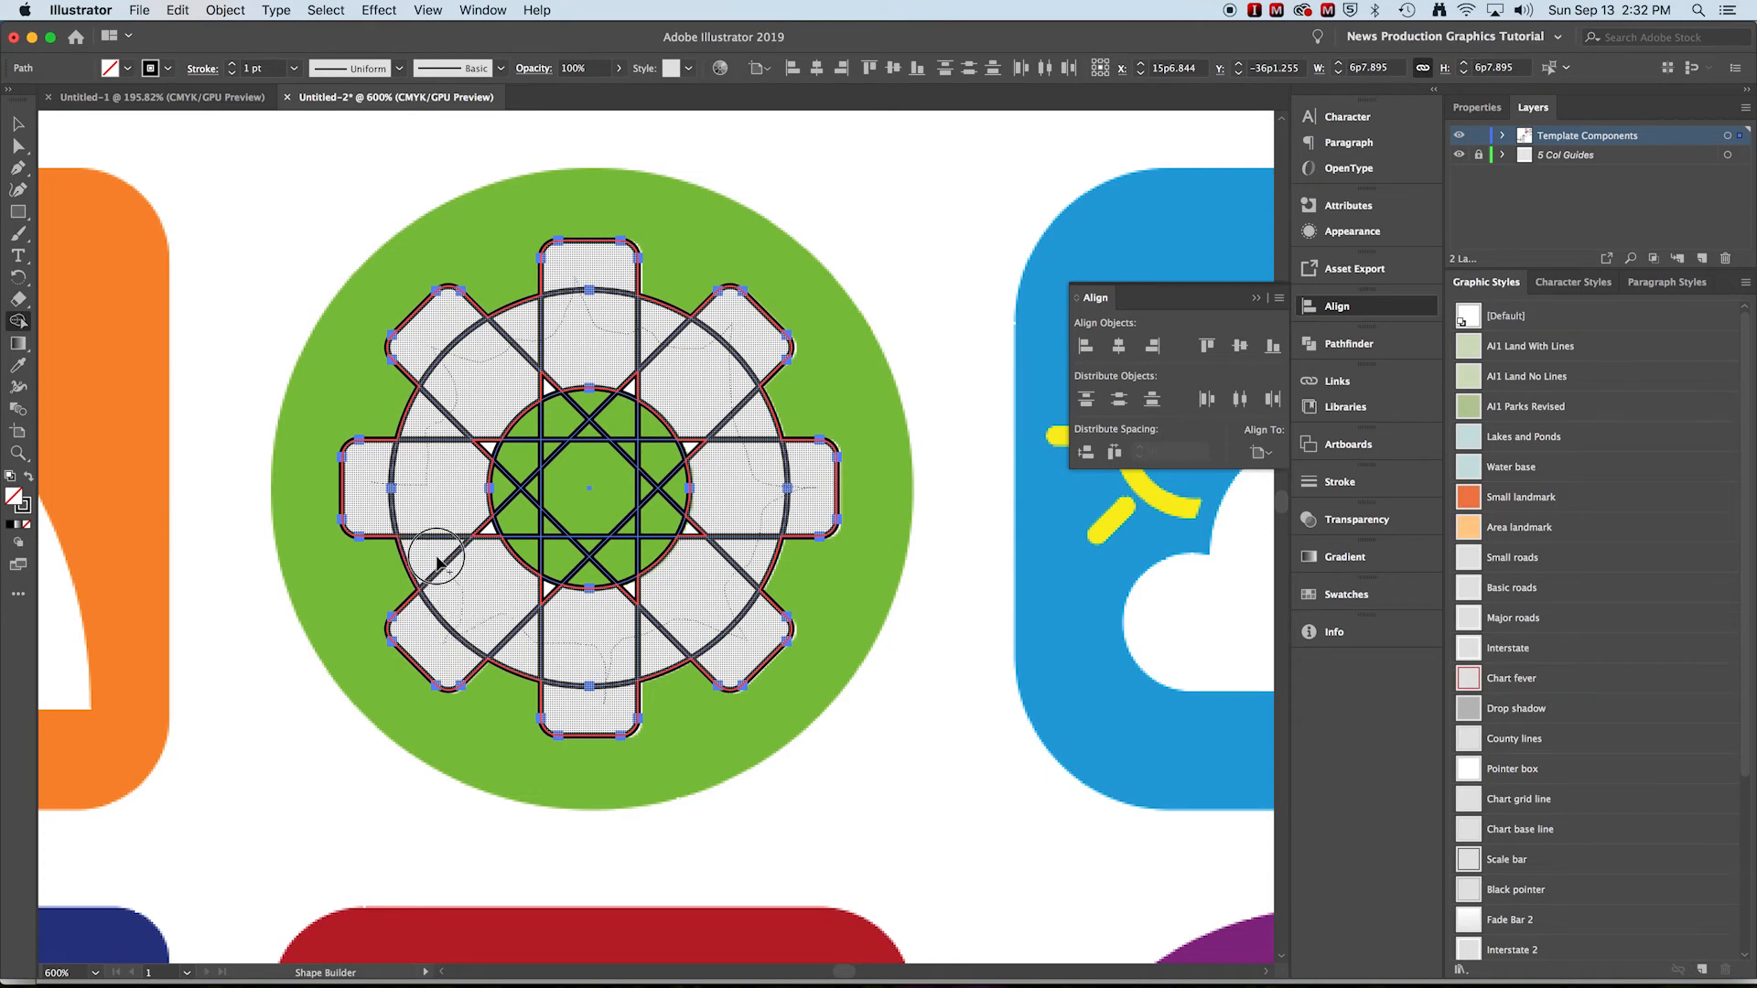
mouse_move(437, 561)
left_mouse_down()
mouse_move(475, 530)
mouse_move(438, 513)
mouse_move(472, 419)
mouse_move(589, 353)
mouse_move(672, 383)
mouse_move(693, 441)
mouse_move(732, 453)
mouse_move(730, 490)
mouse_move(690, 537)
mouse_move(692, 577)
mouse_move(620, 595)
mouse_move(615, 632)
mouse_move(547, 592)
left_mouse_up()
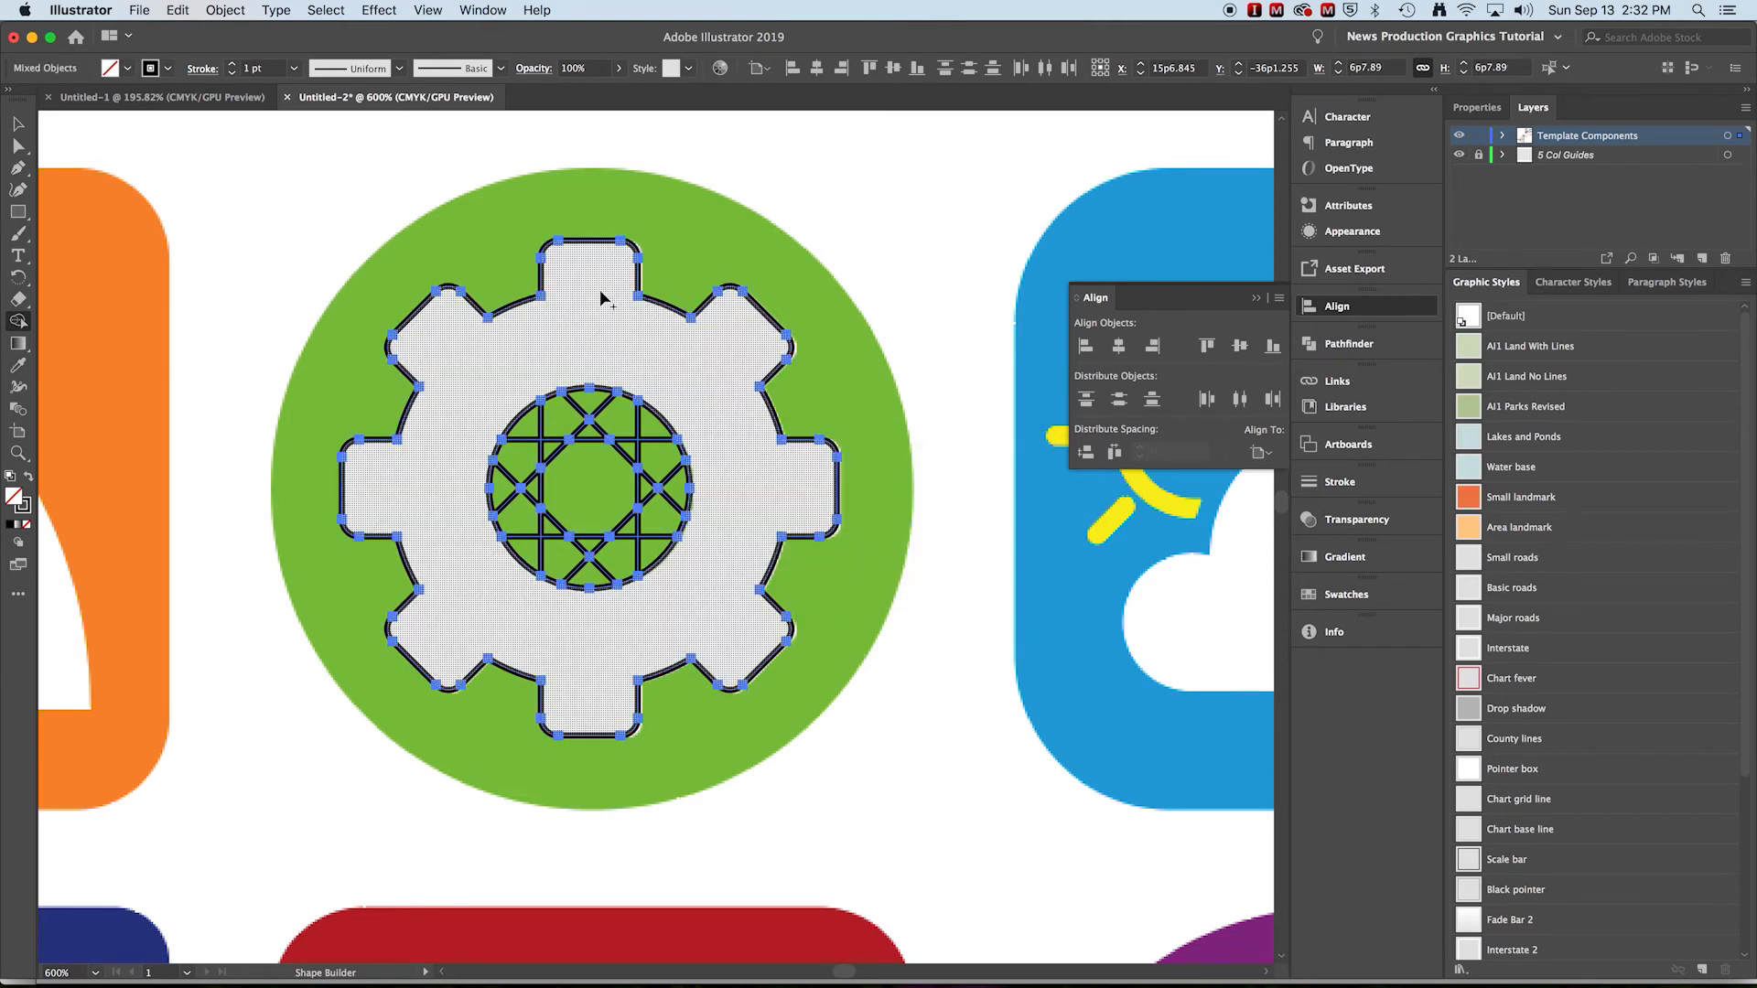
left_click(19, 131)
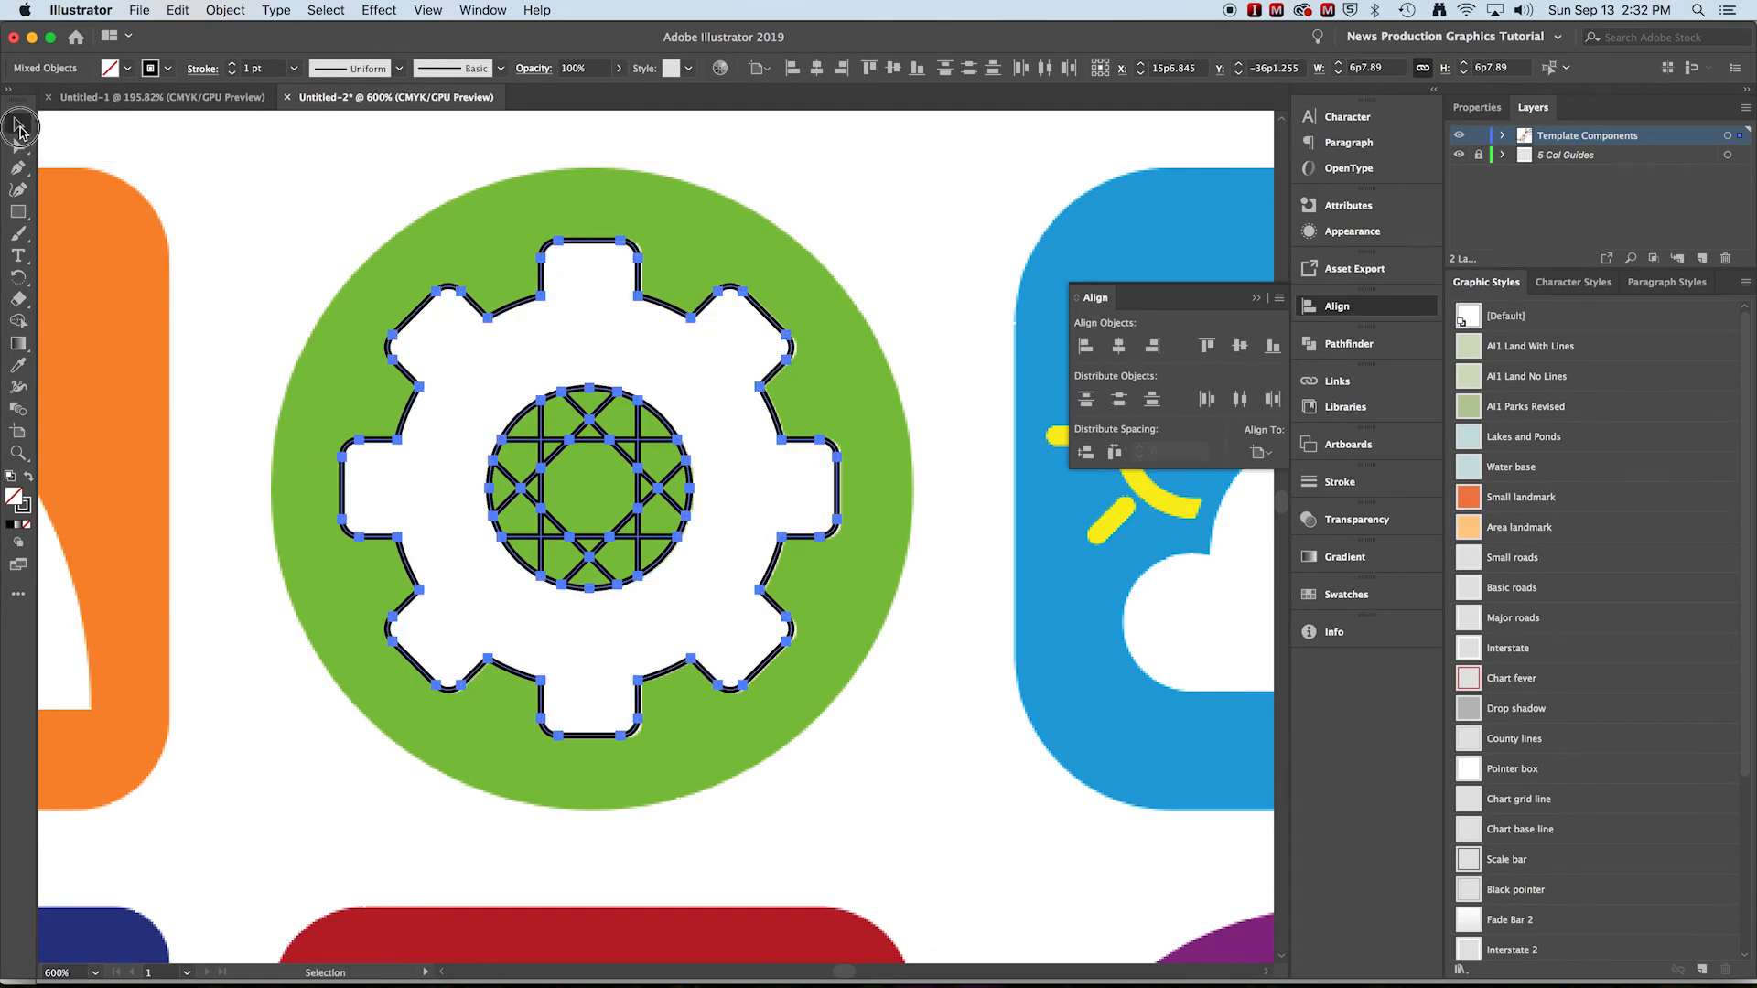
left_click(550, 330, "shift")
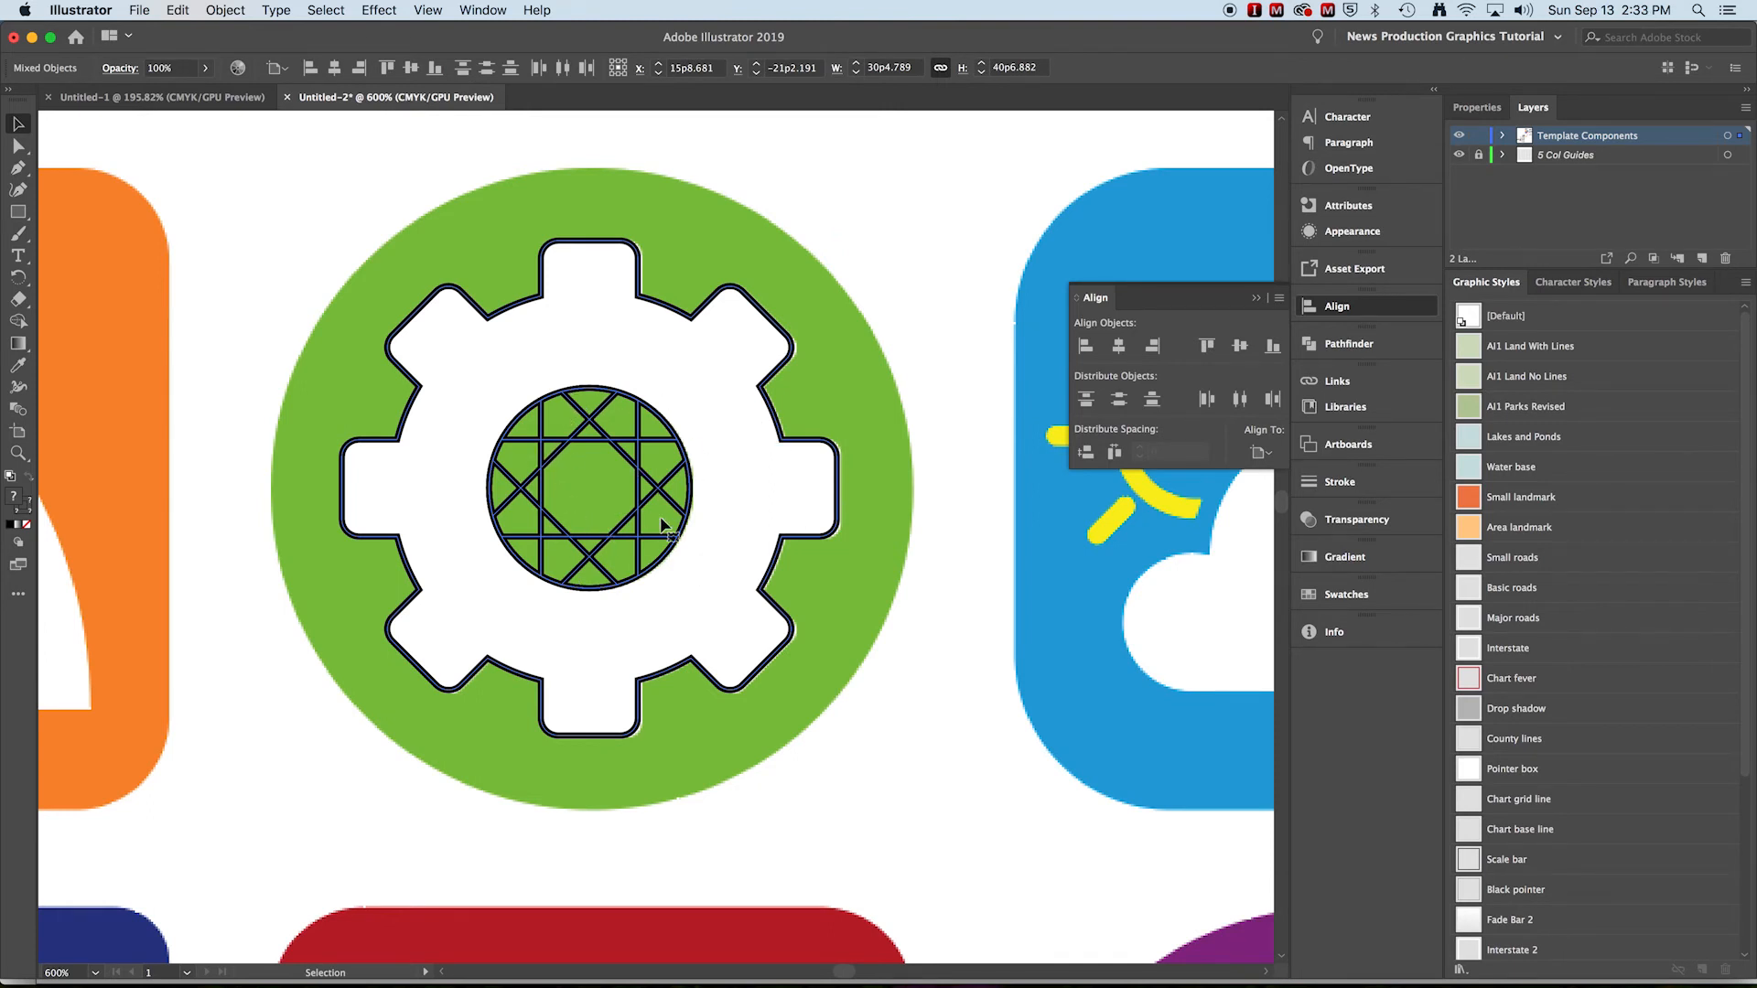
key("Delete")
key("super+z")
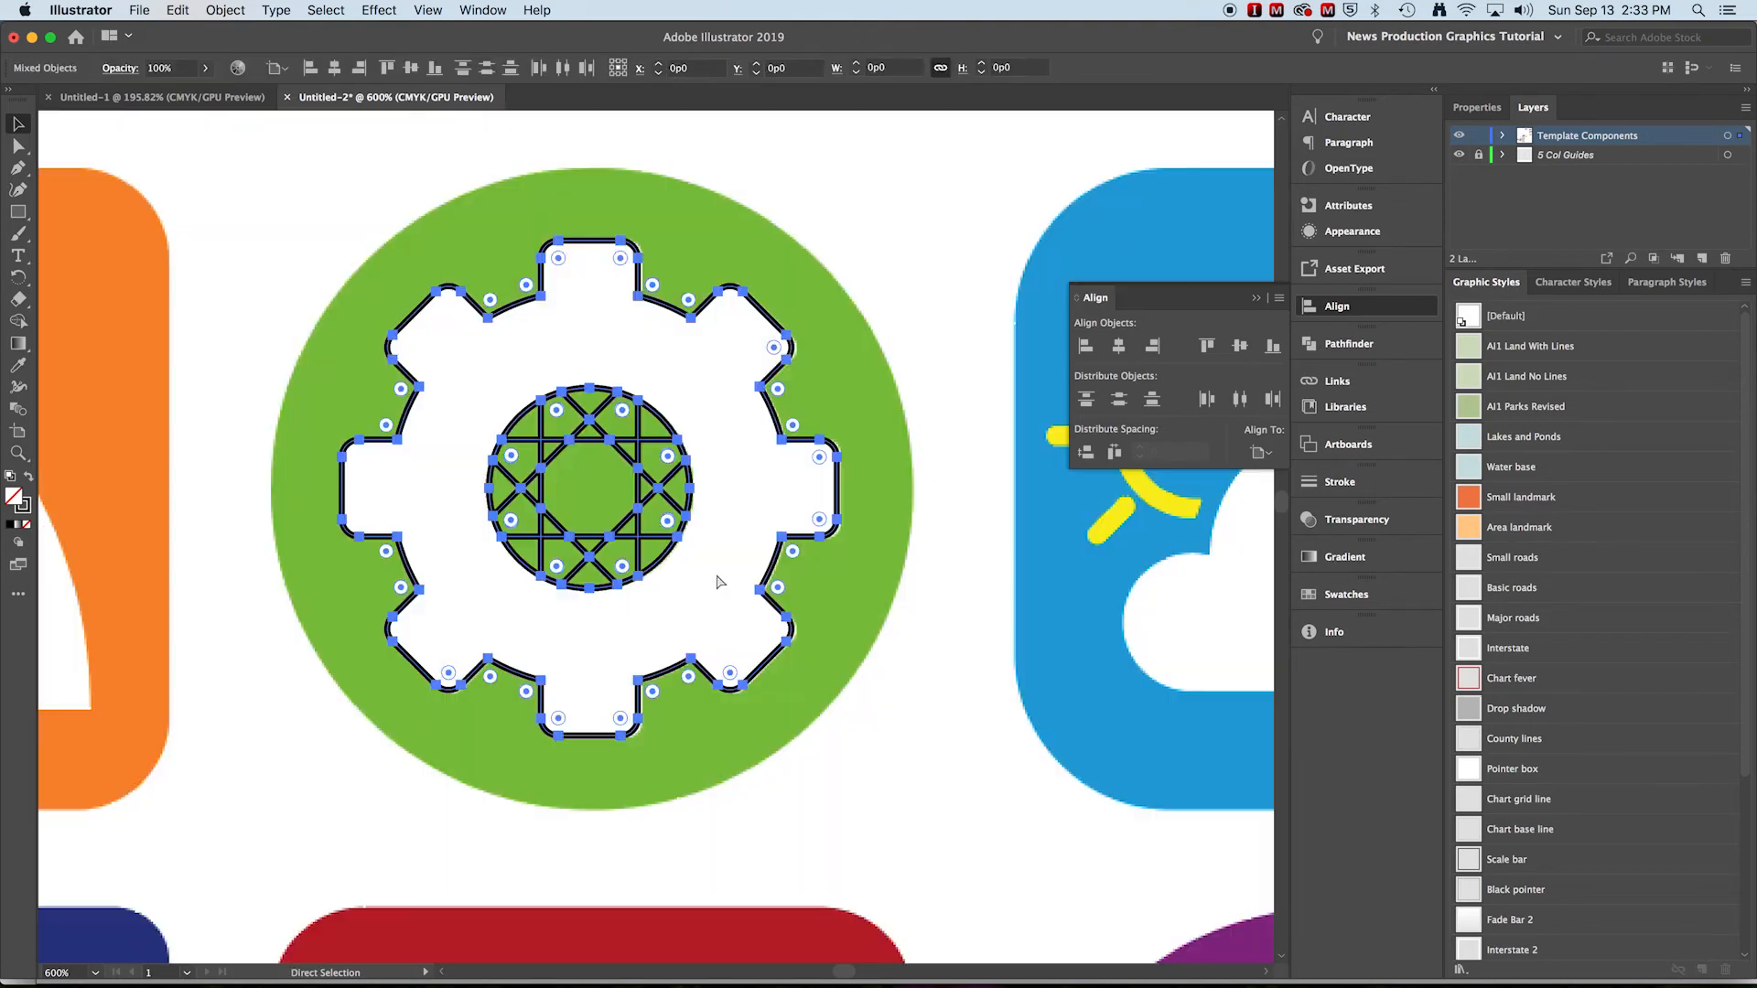
key("super+minus")
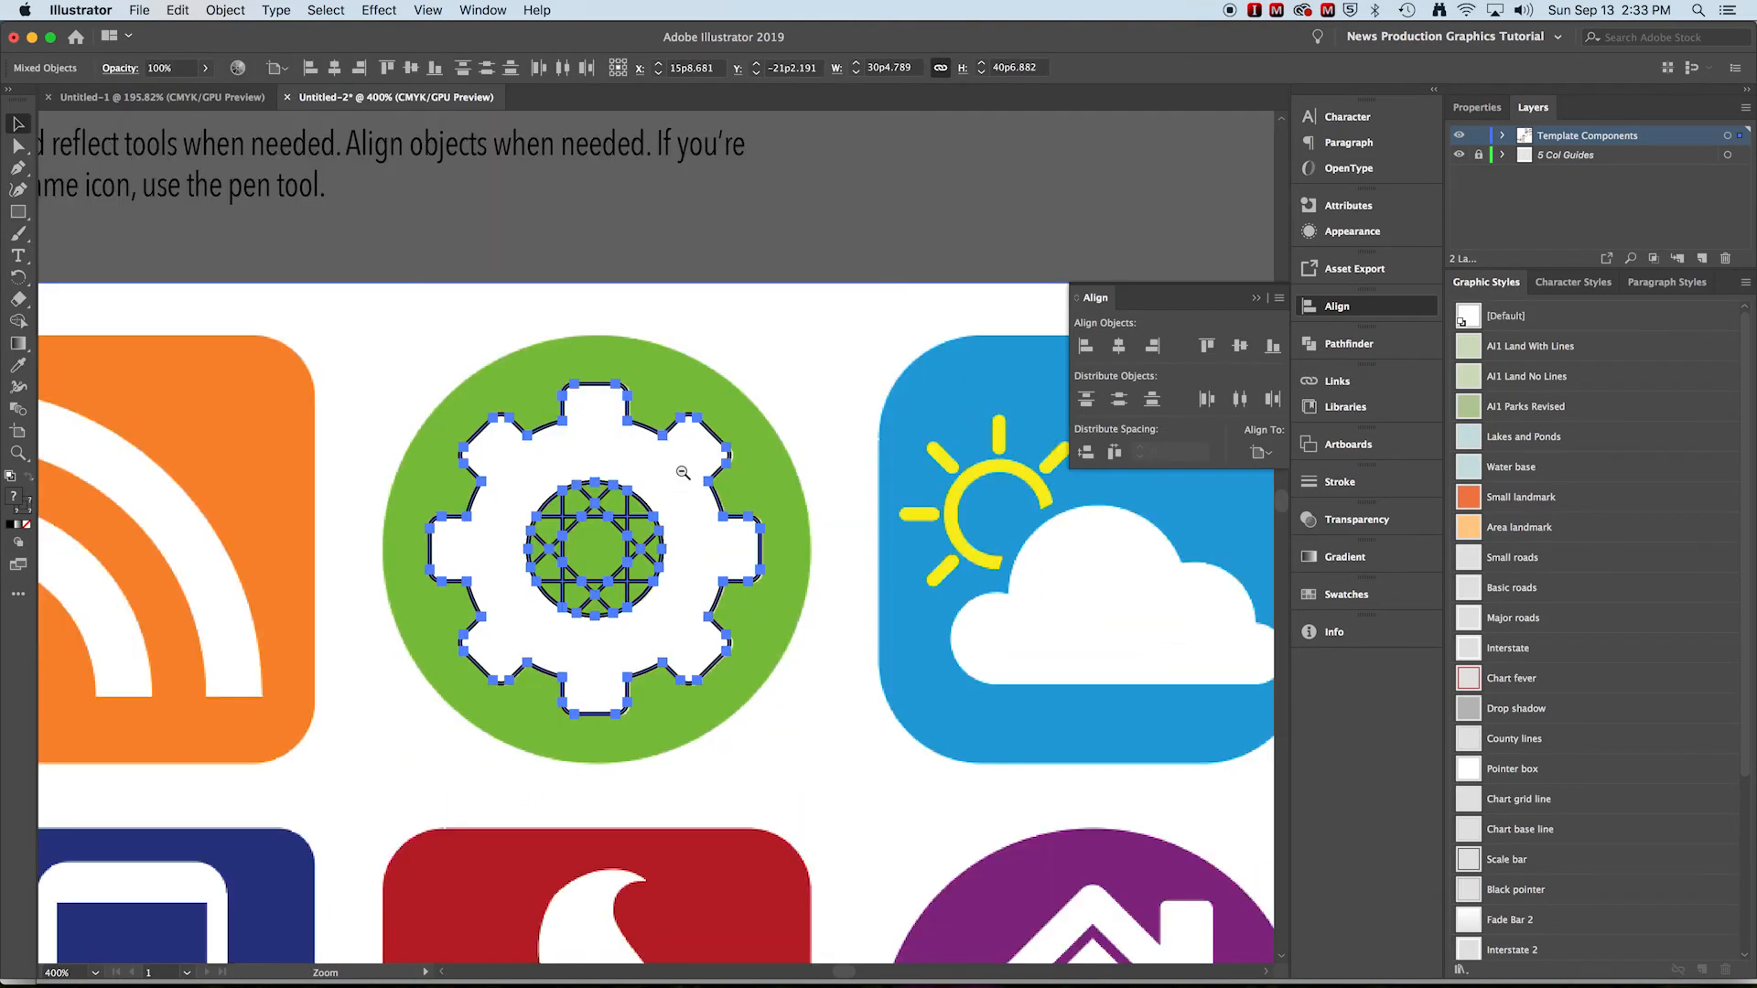
scroll(641, 545, "down", 2)
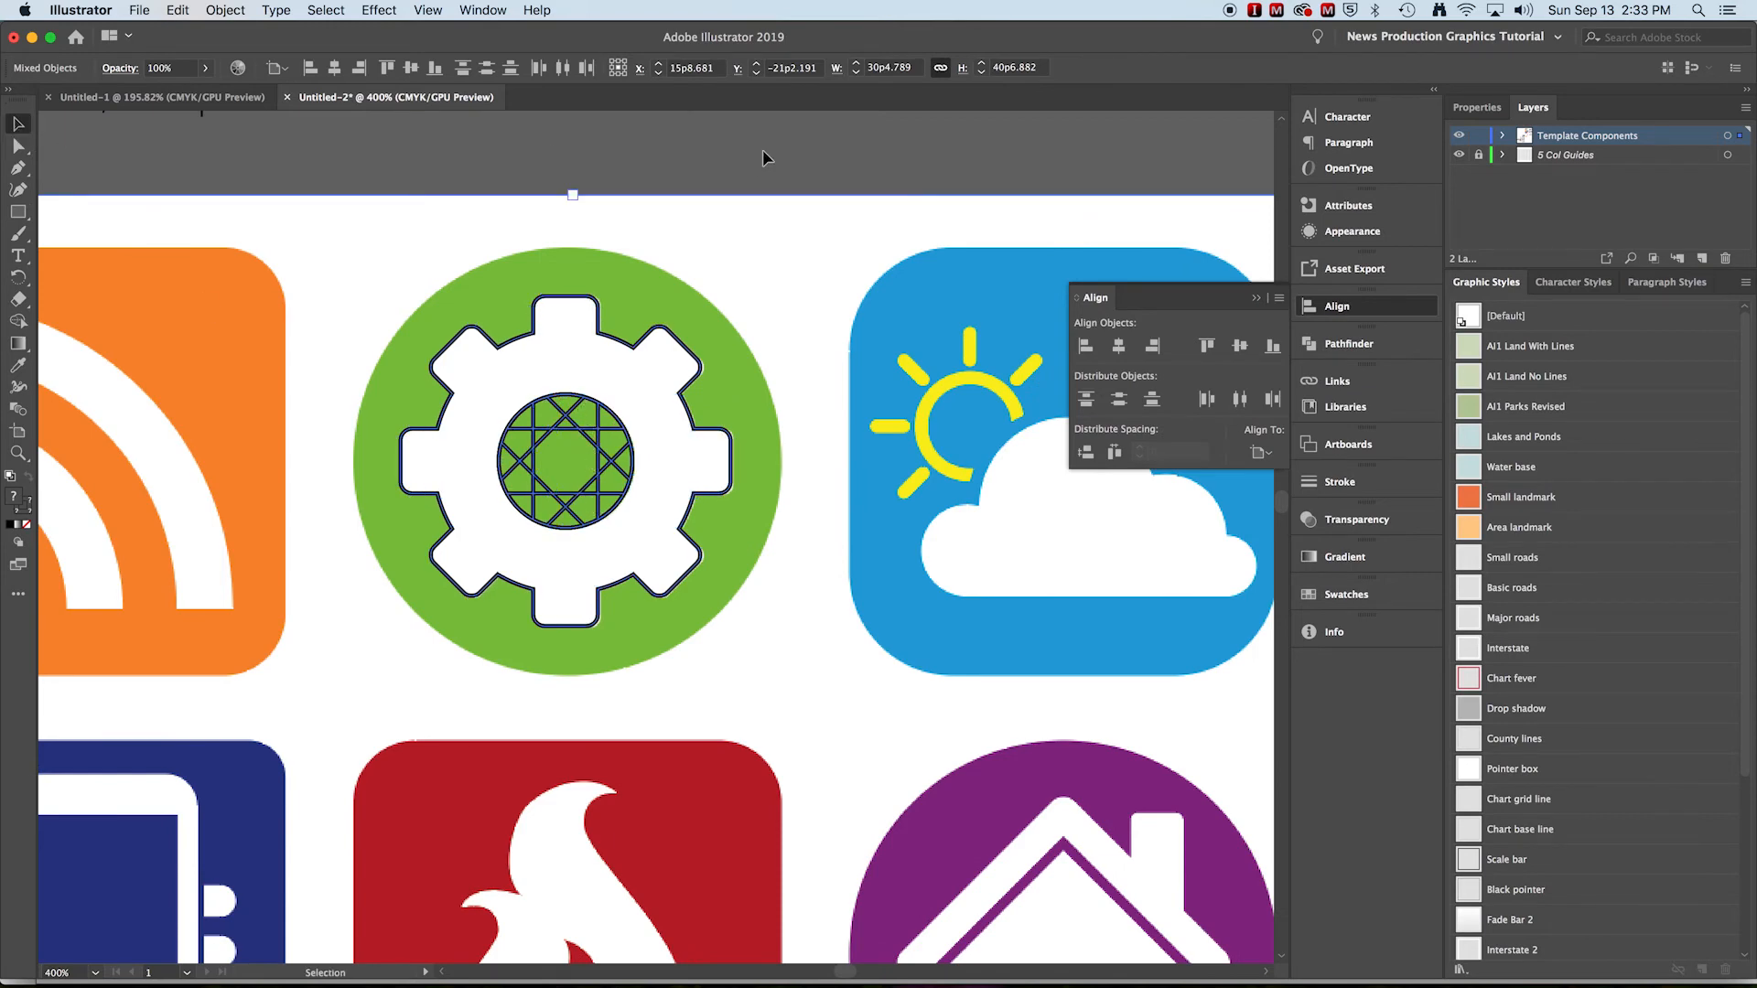
left_click(683, 141)
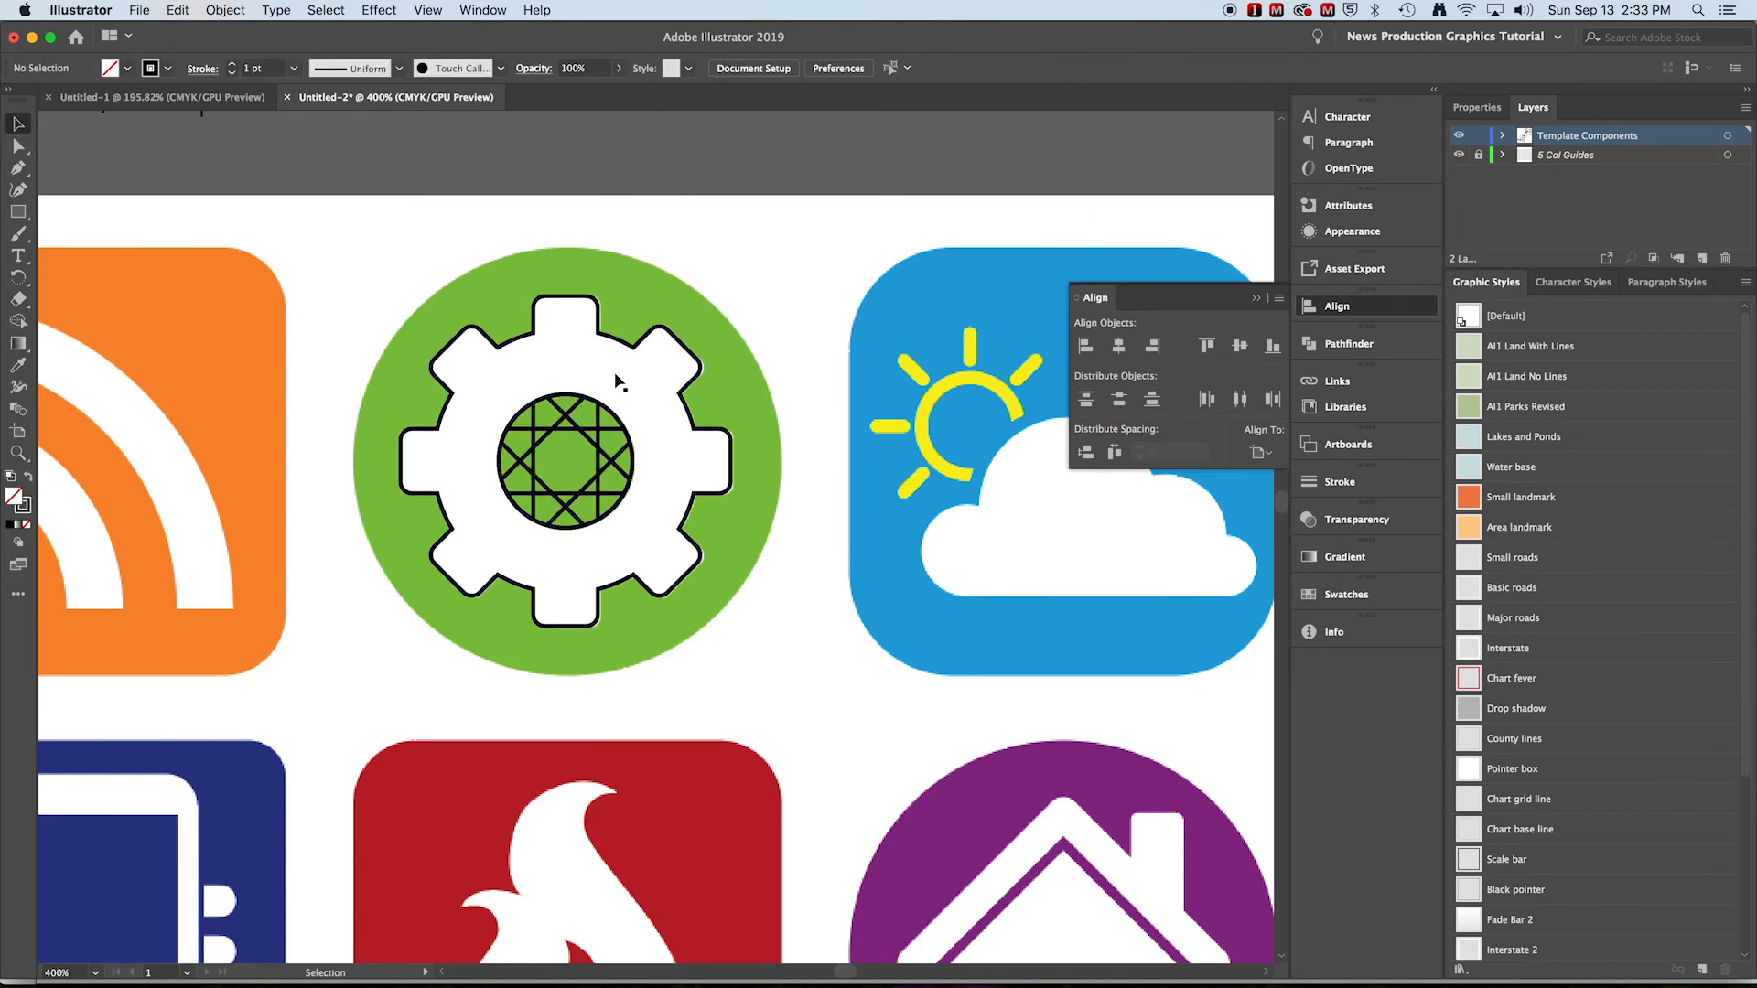
- Delete the leftover fragments inside the gear's centre hole, keeping the gear outline and background image out of the selection
left_click_drag(409, 256, 758, 641)
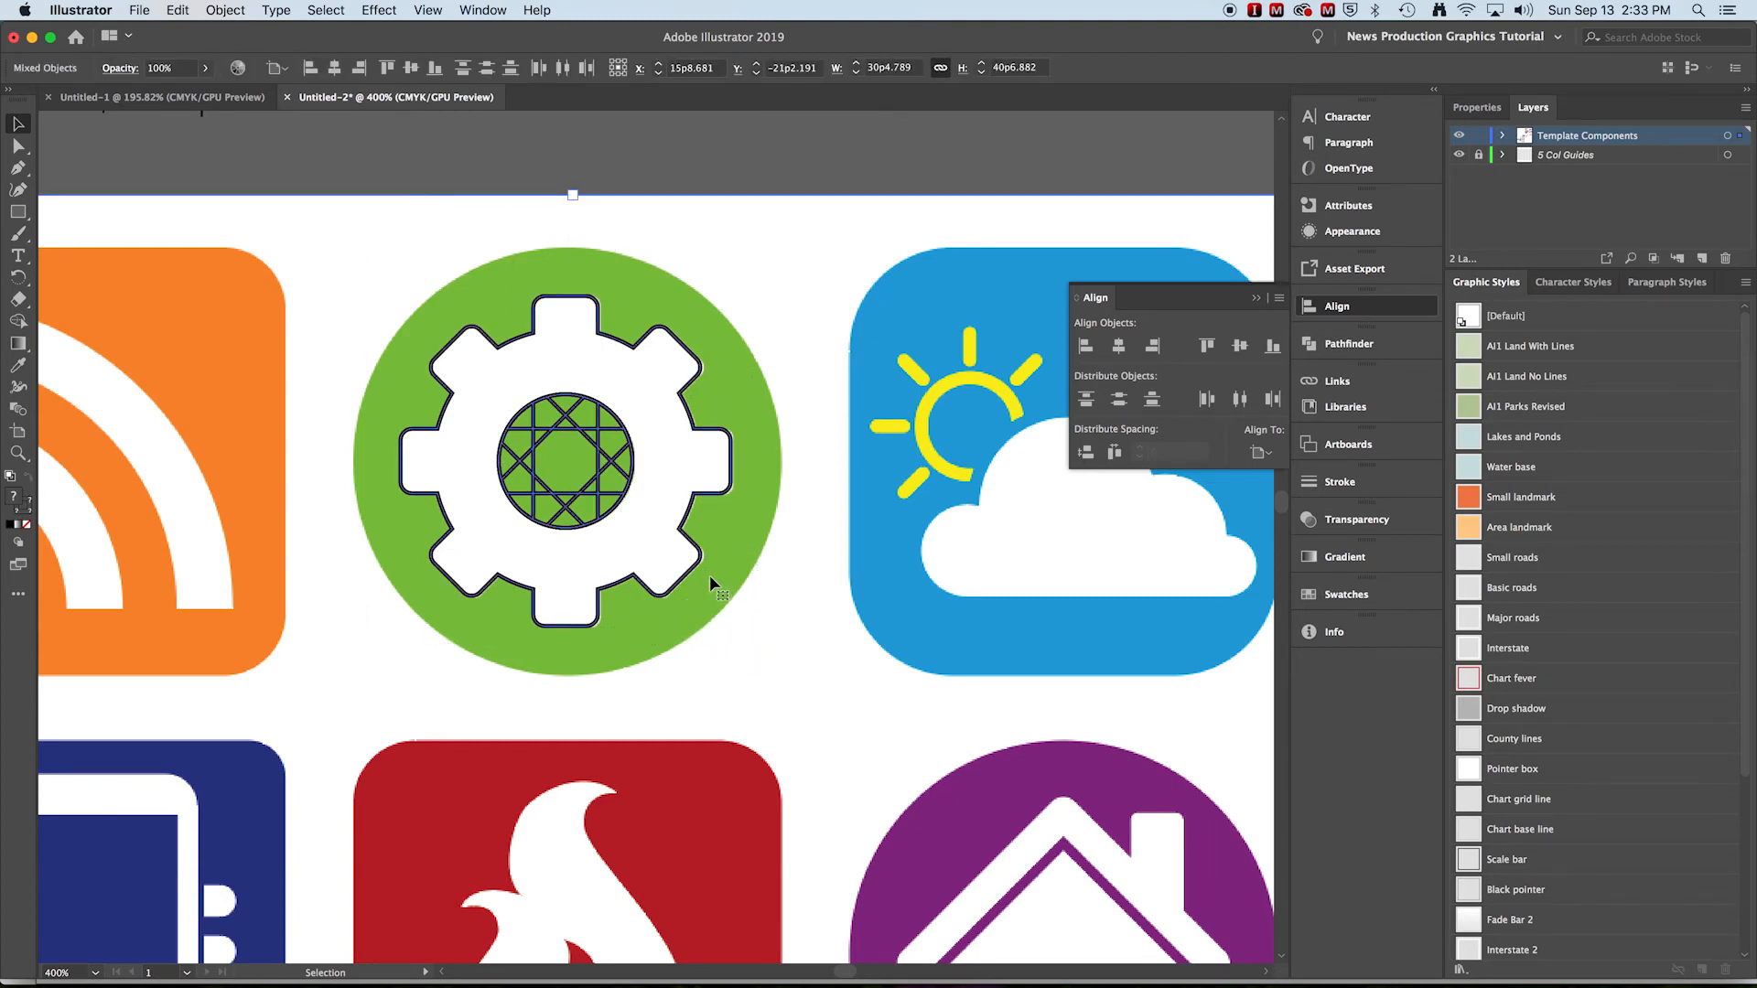
left_click(703, 423, "shift")
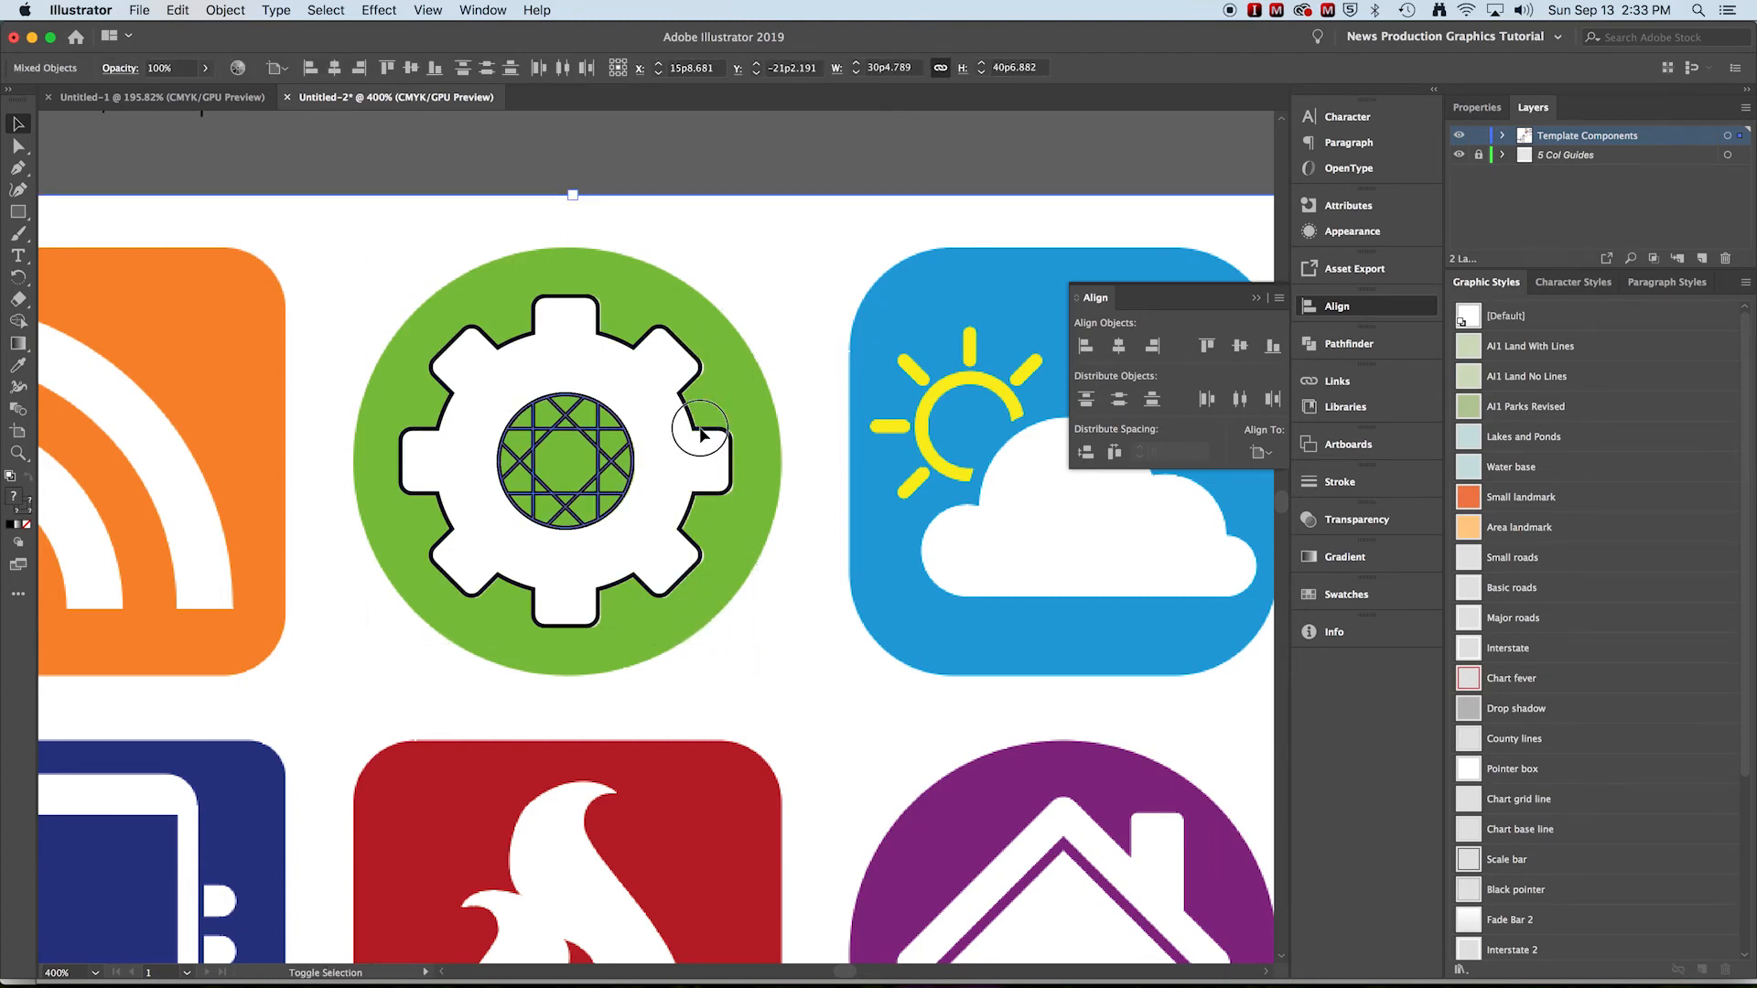
left_click(757, 302, "shift")
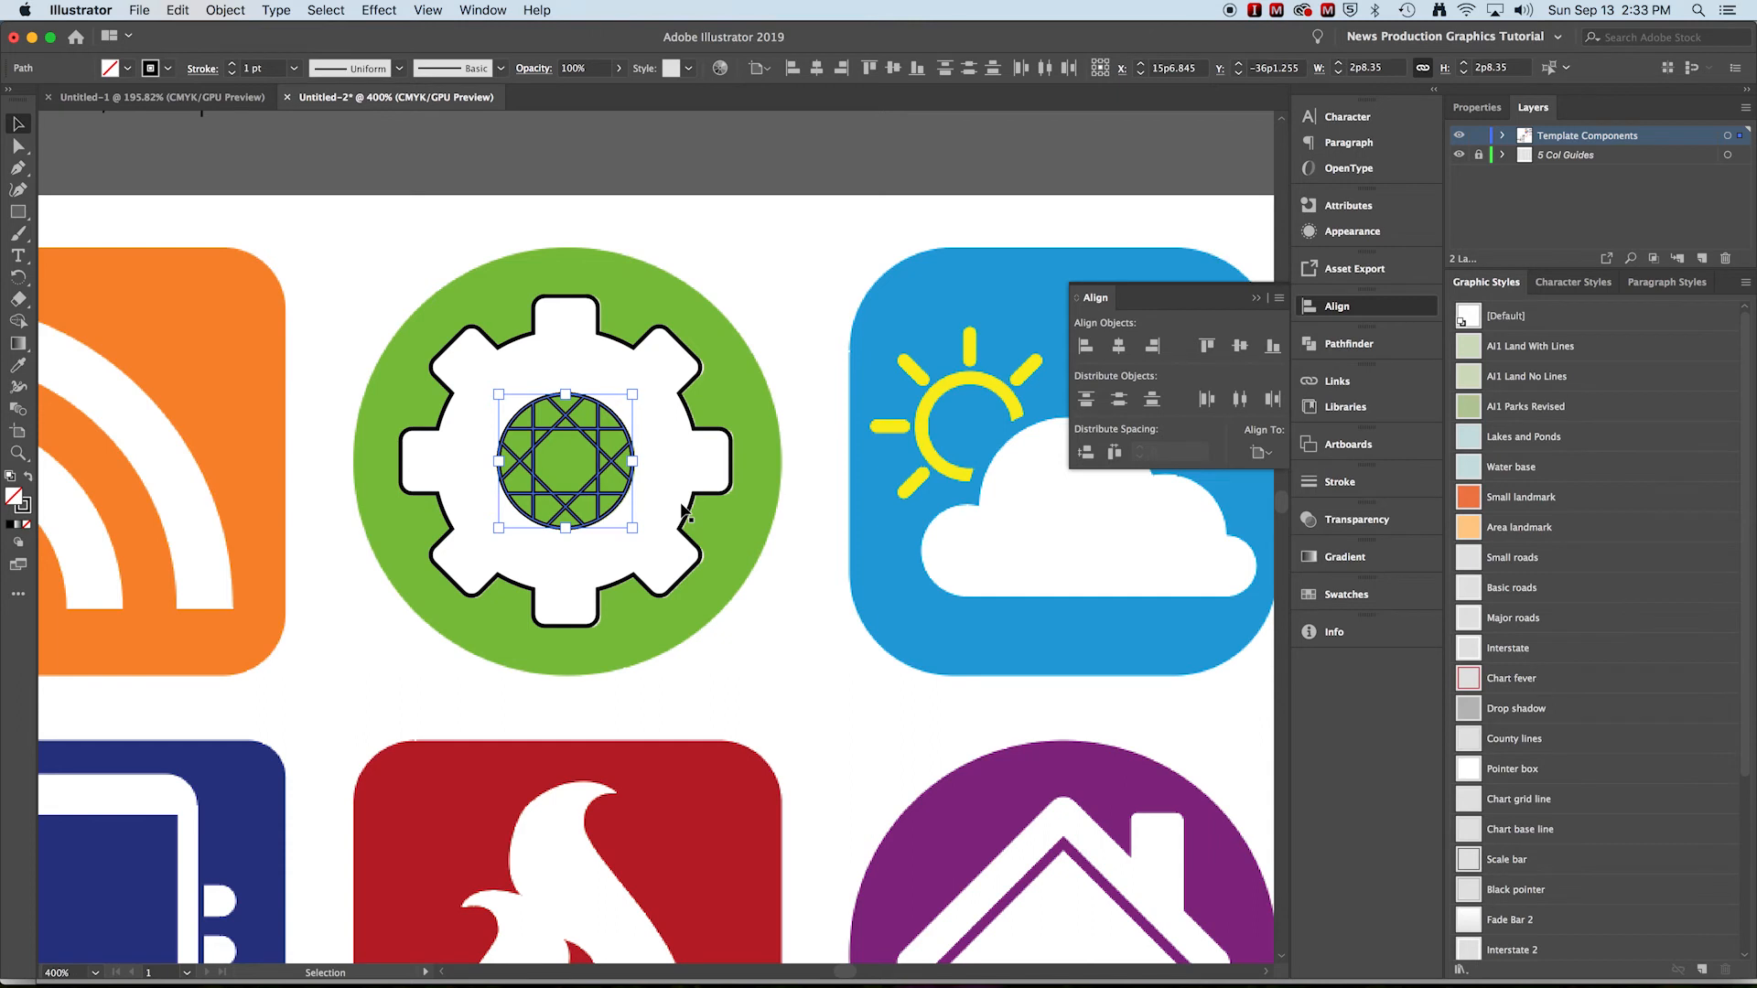
key("super+shift+a")
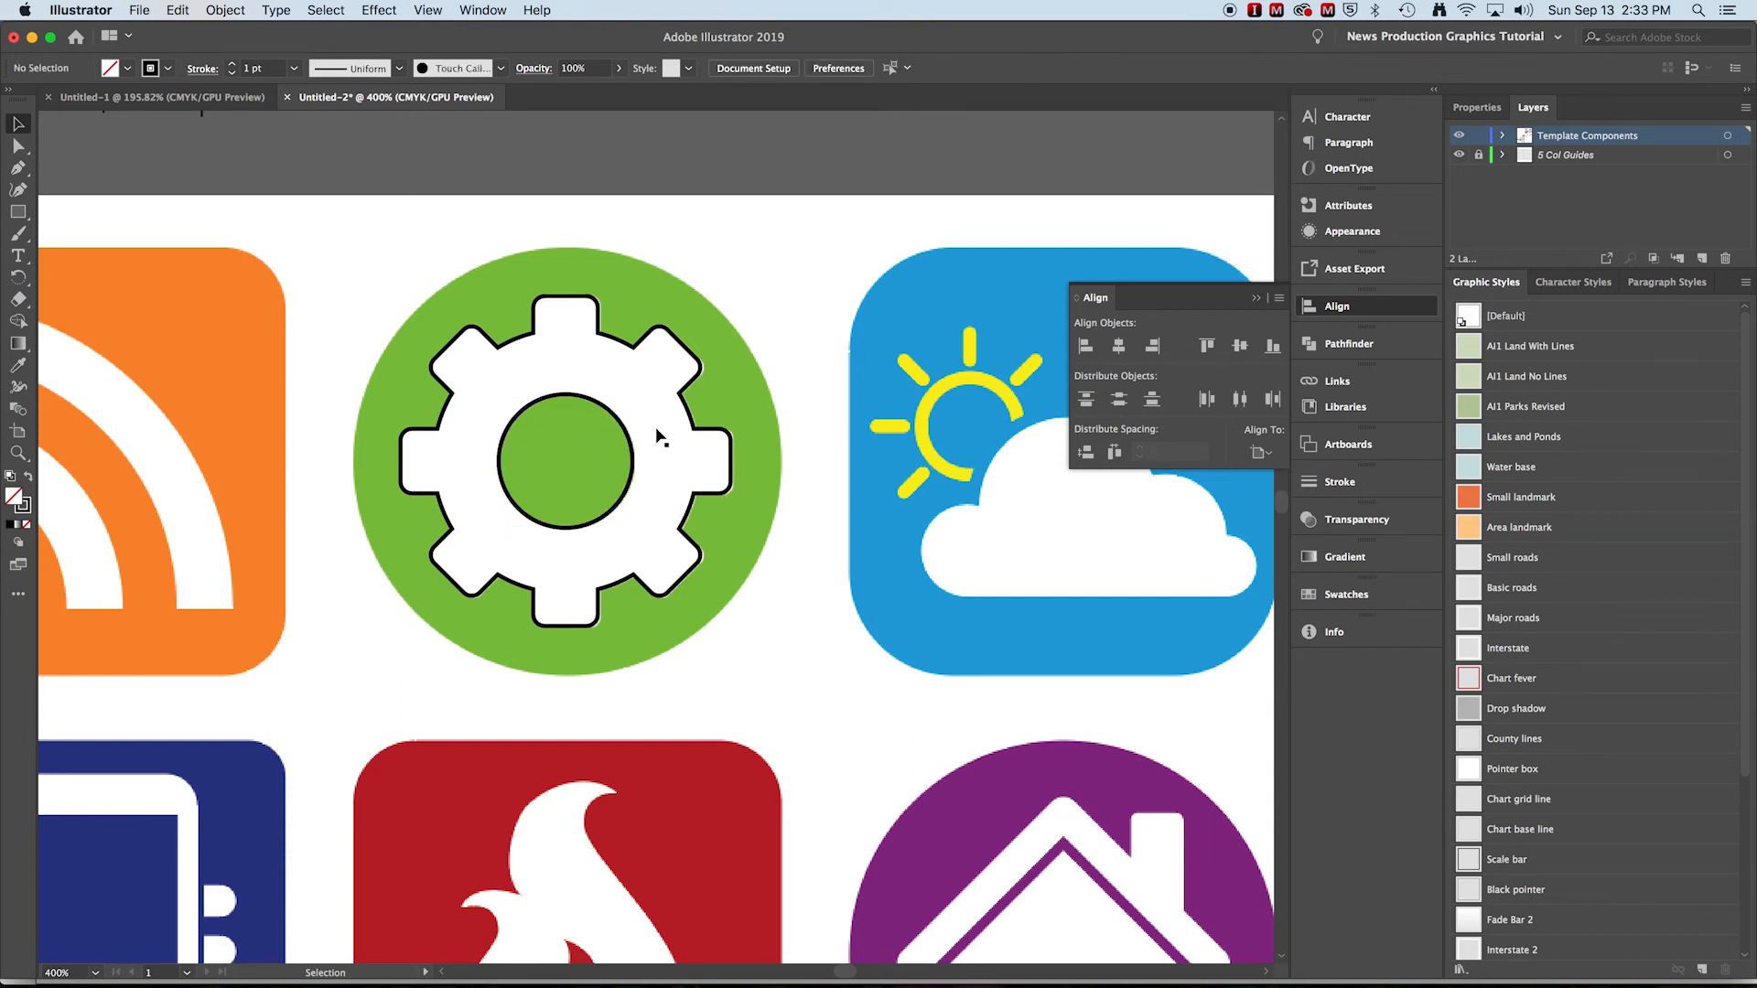
- Give the merged gear shape a white fill and remove its stroke
left_click(508, 348)
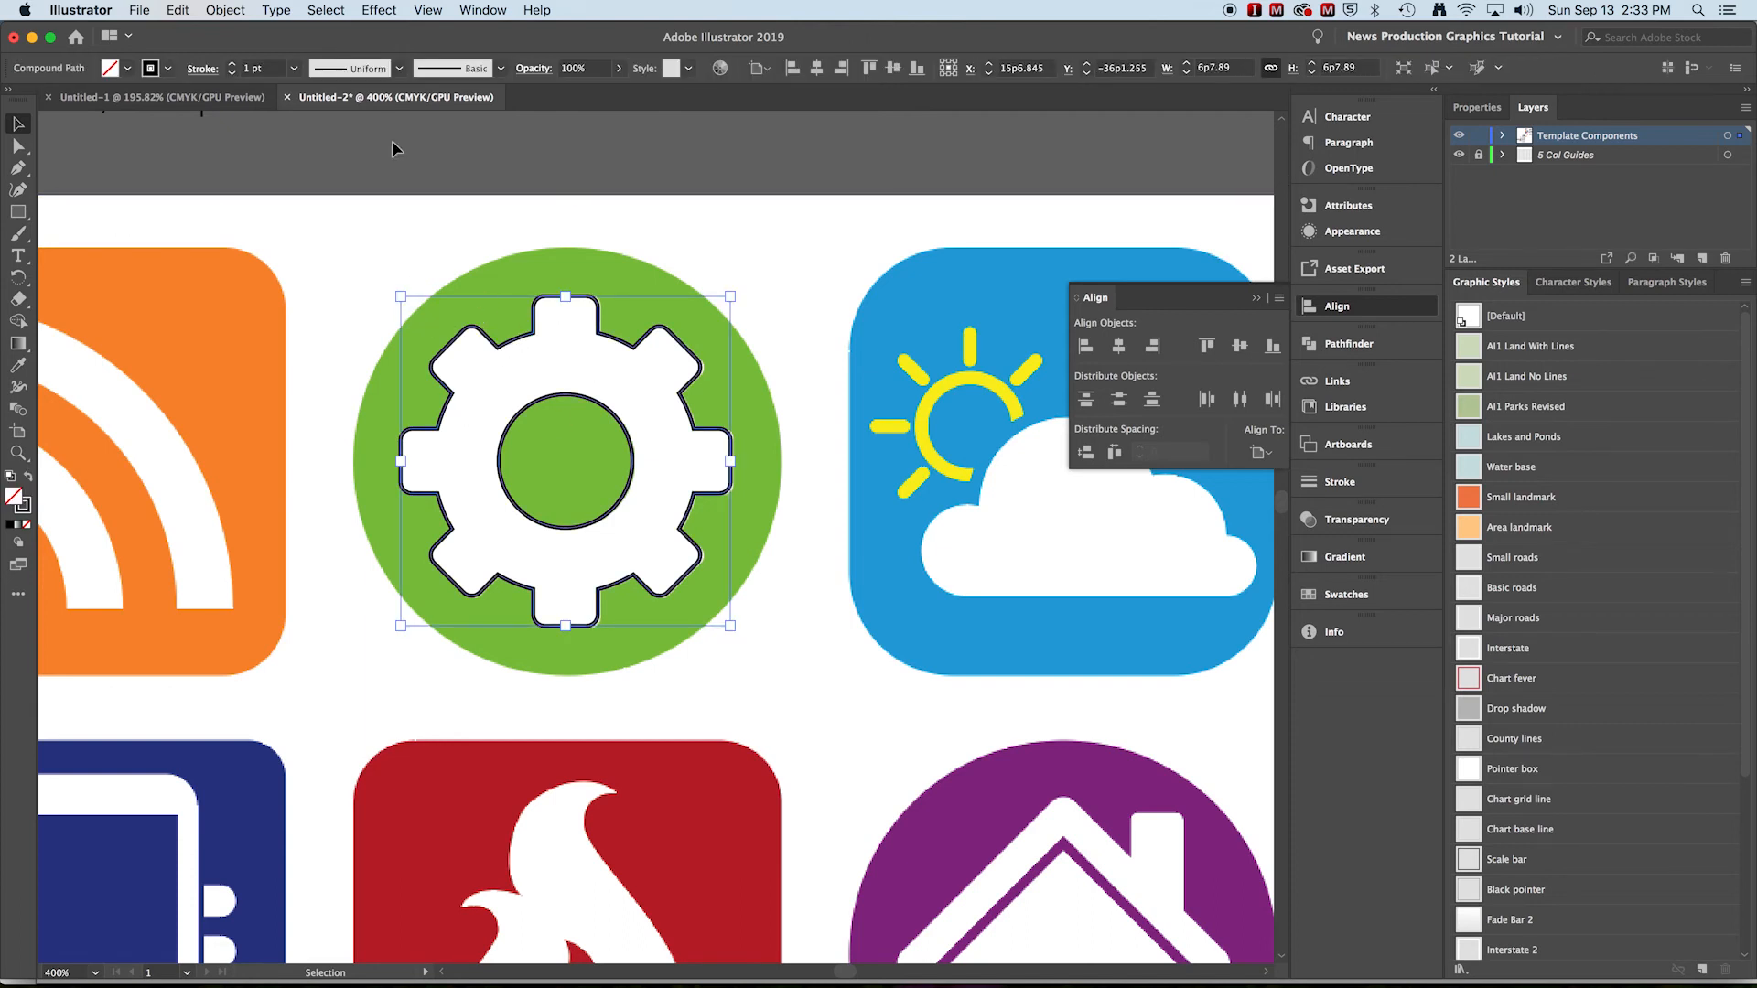
left_click(127, 69)
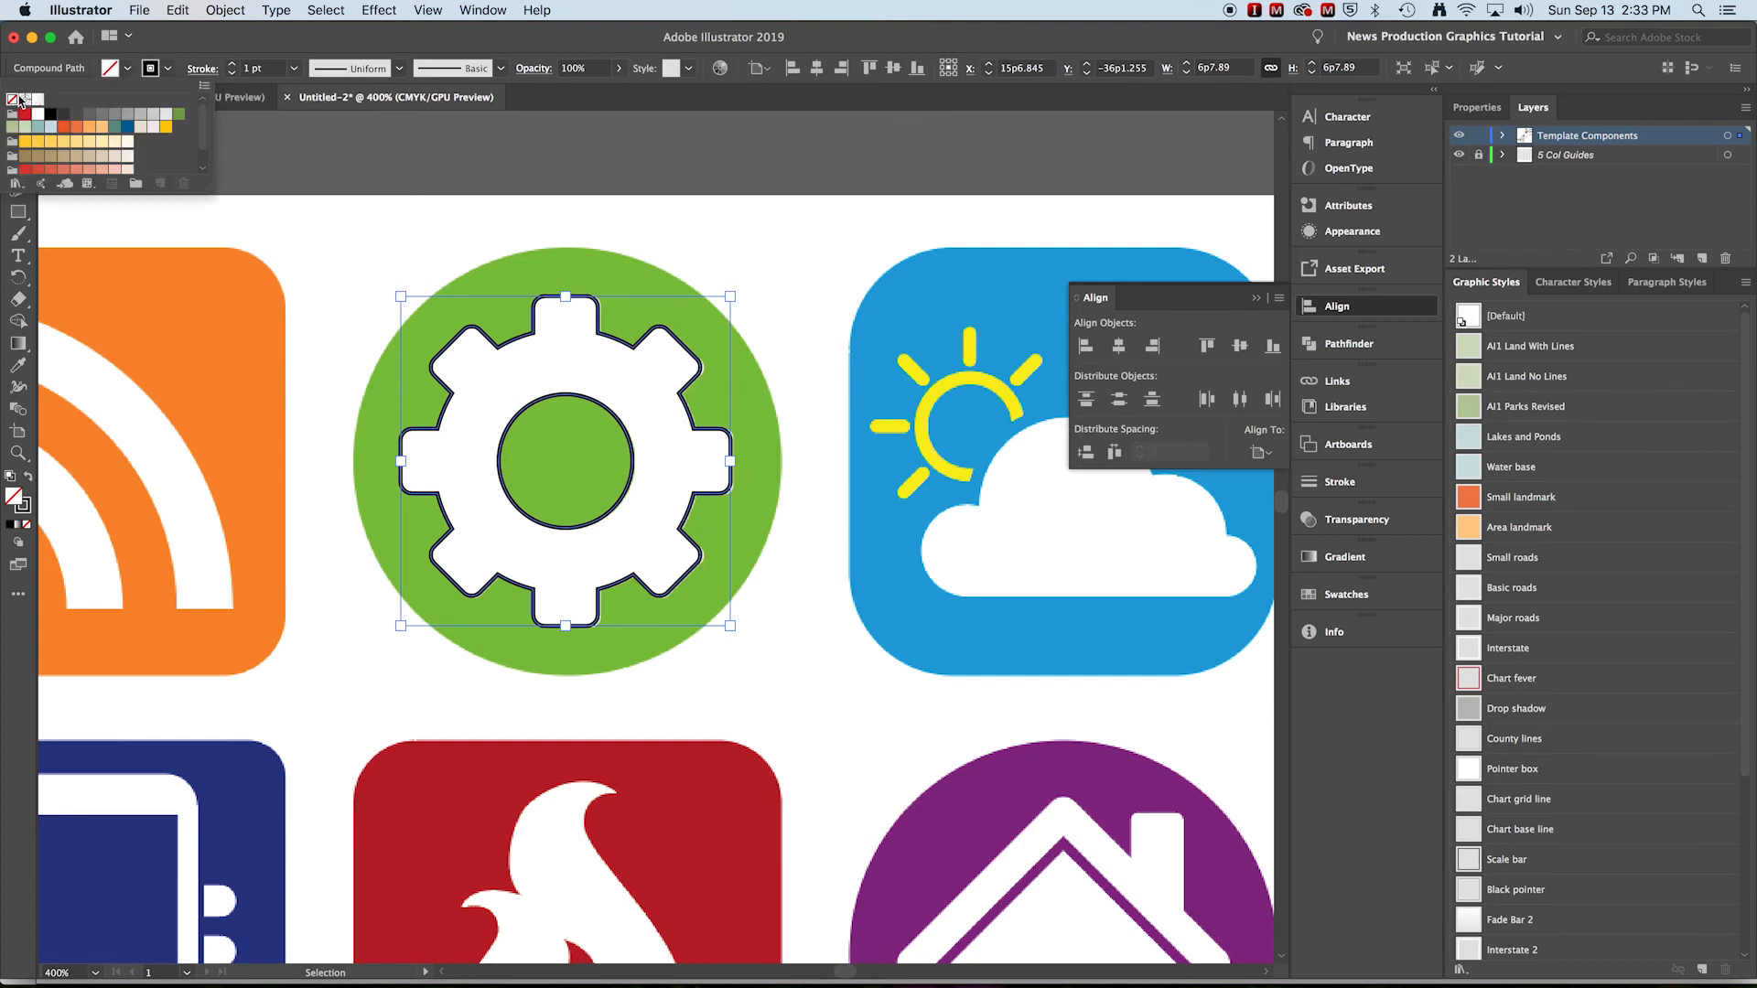
left_click(40, 116)
left_click(167, 69)
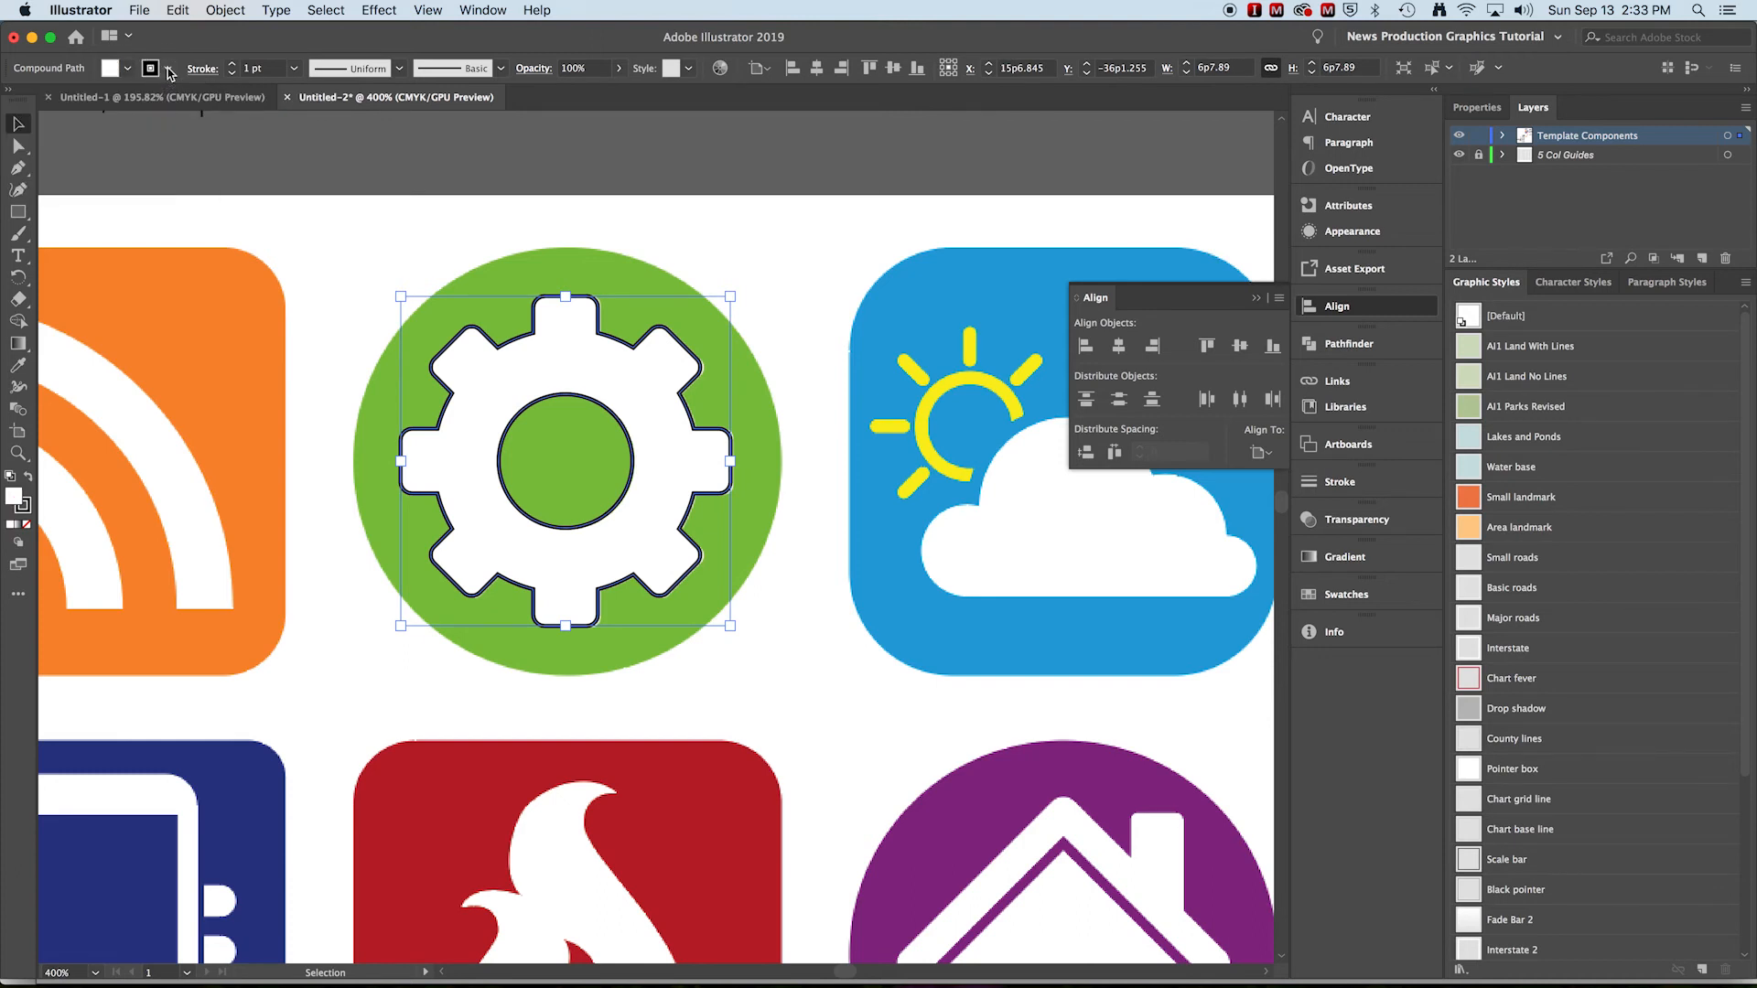
left_click(166, 72)
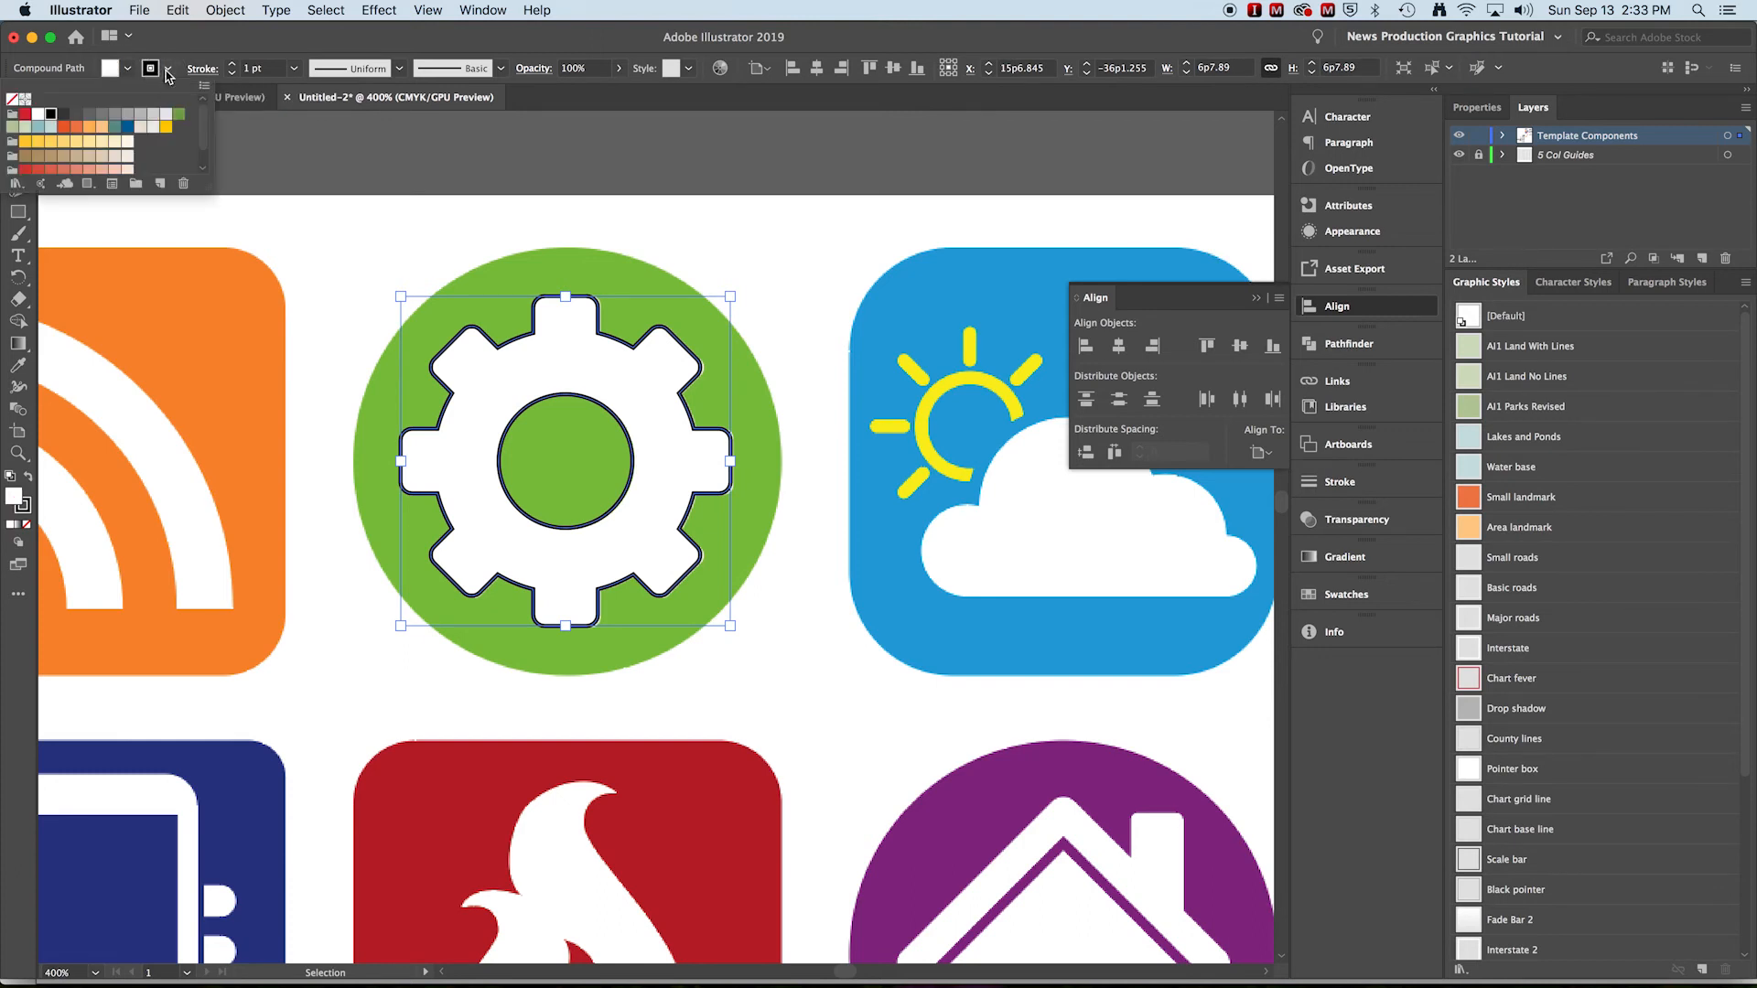
left_click(13, 101)
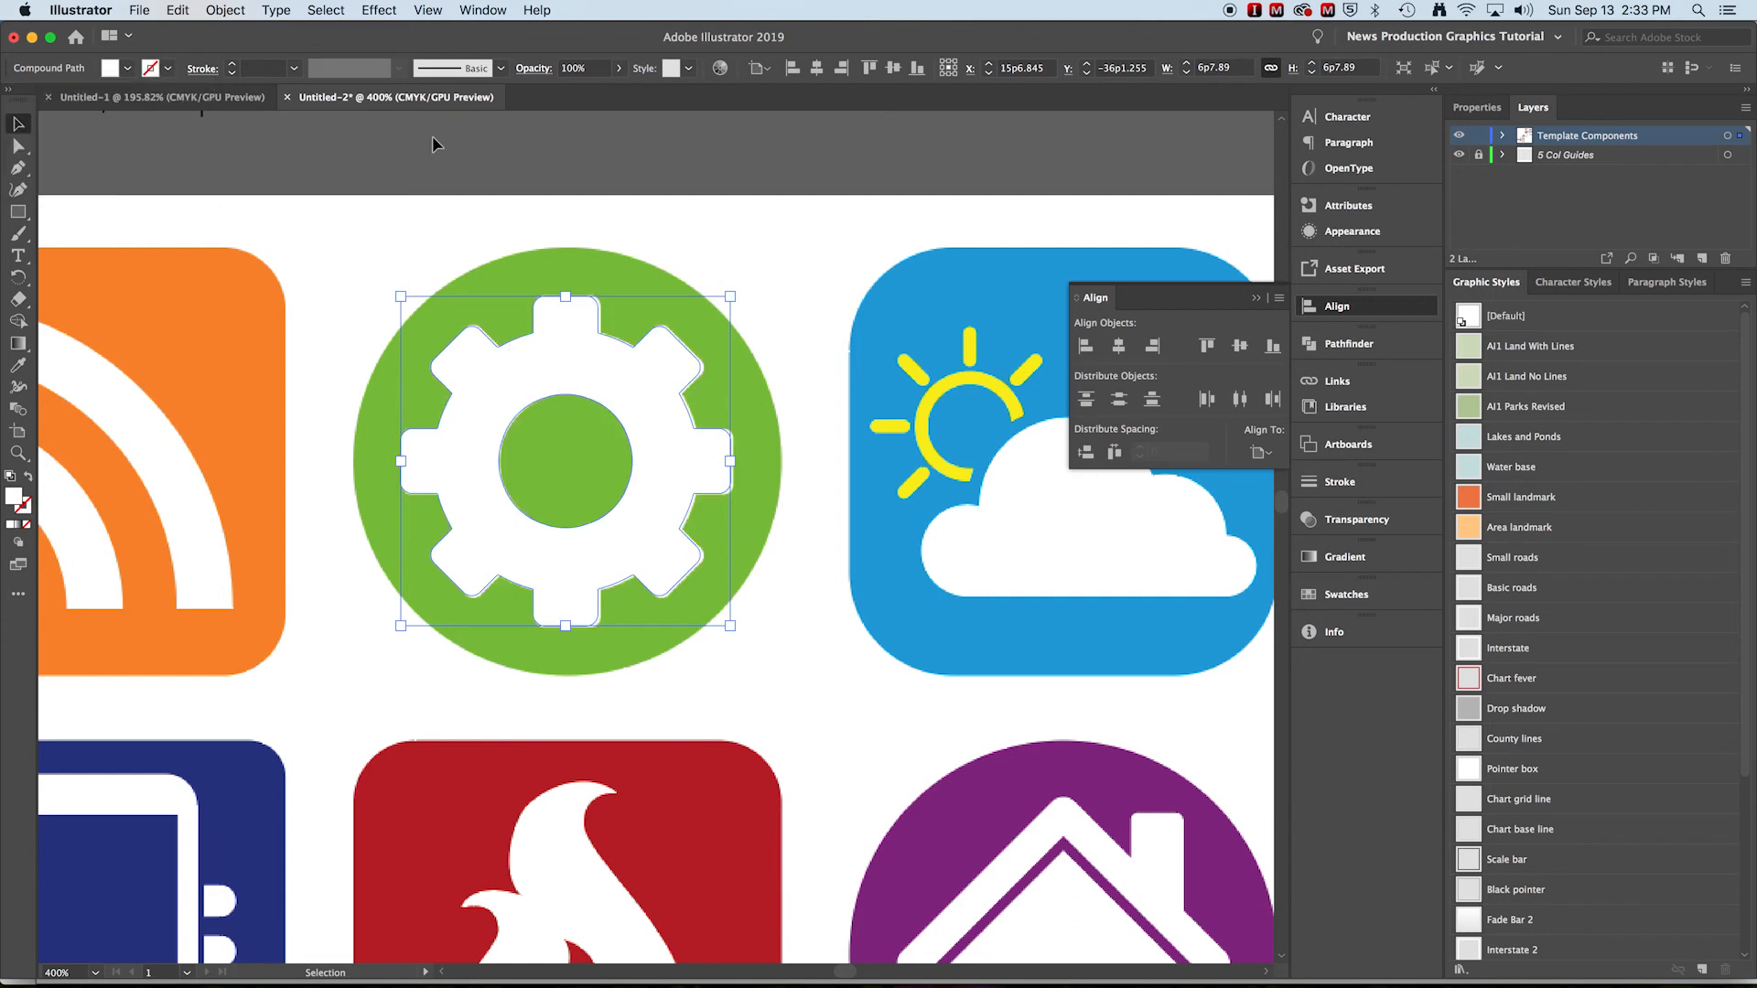
- Draw a circle about 8p5.9 in diameter from the gear's centre, tracing the green background circle
left_click_drag(17, 212, 83, 237)
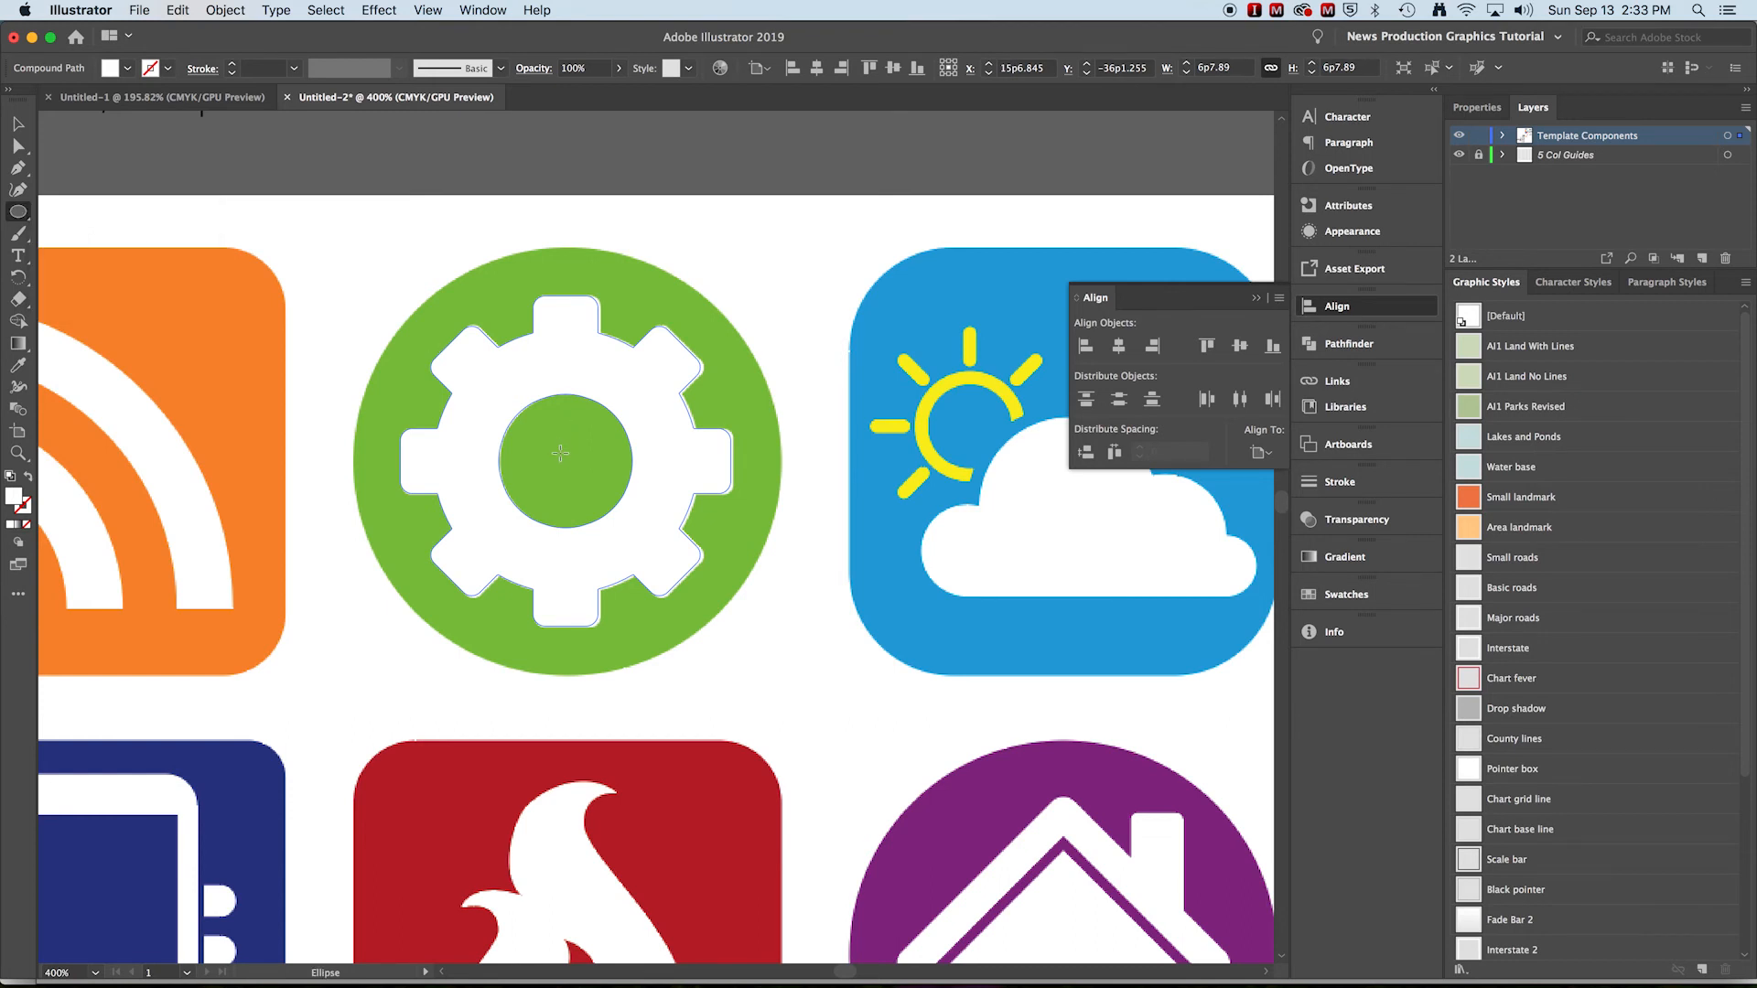
left_click_drag(565, 460, 452, 255)
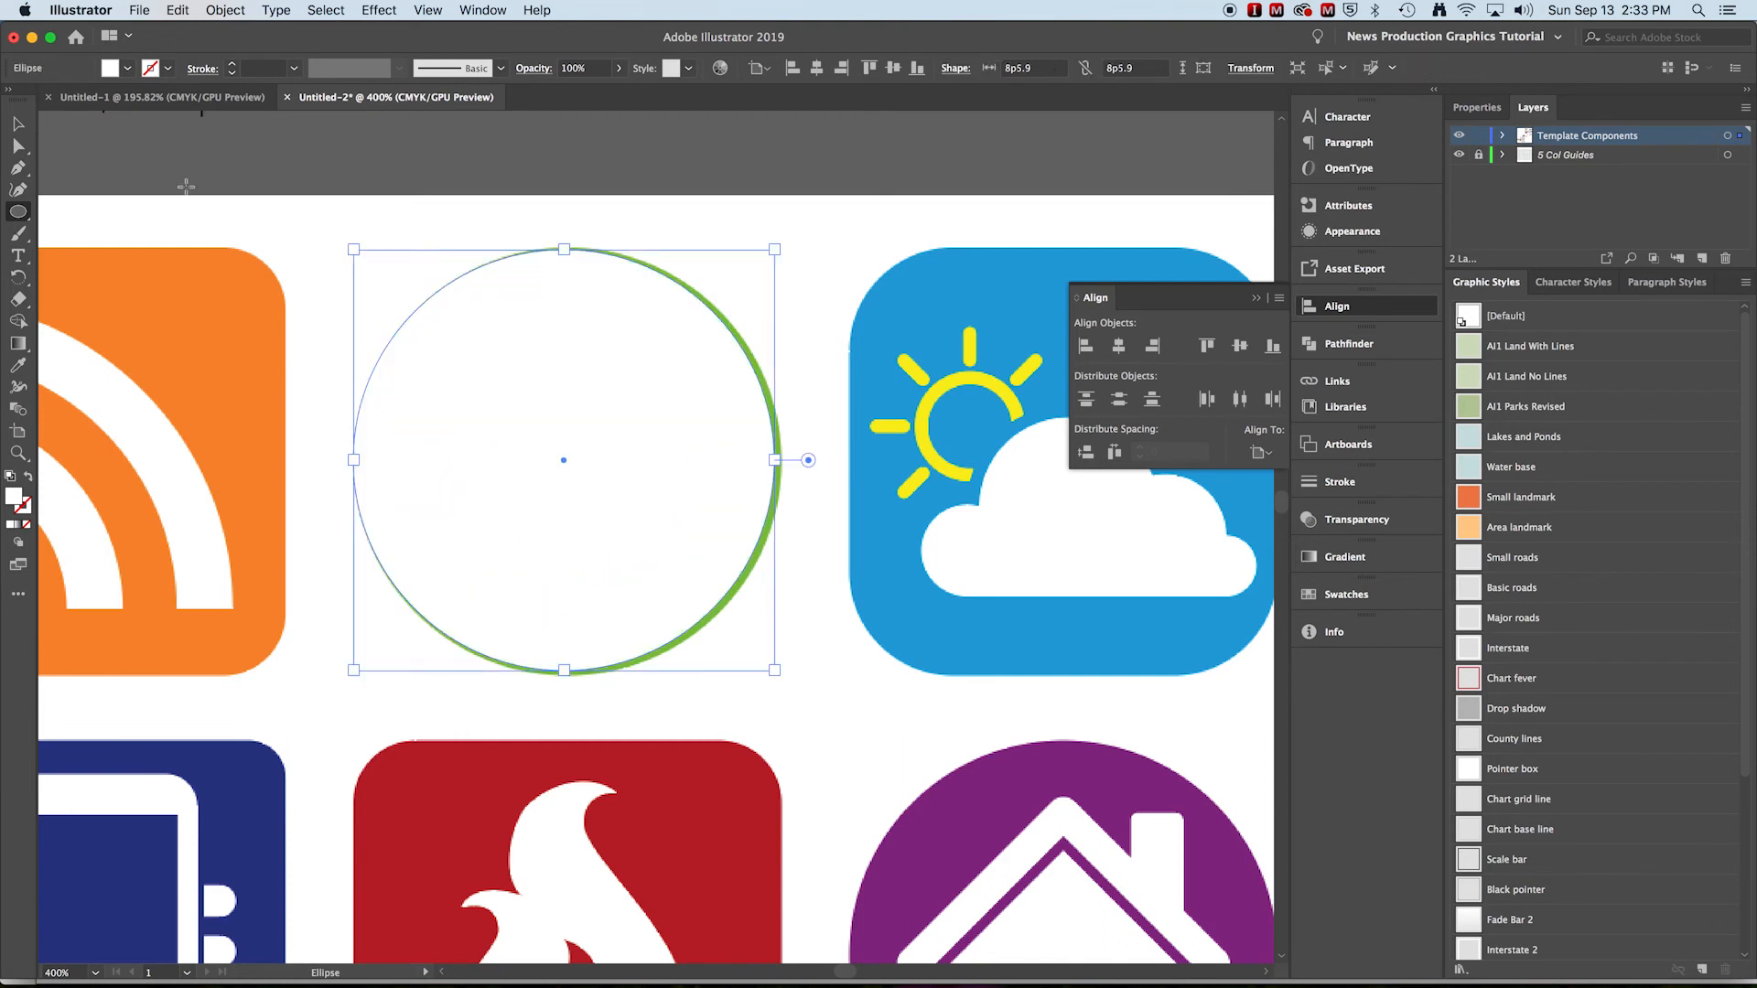
left_click(18, 123)
left_click(787, 498)
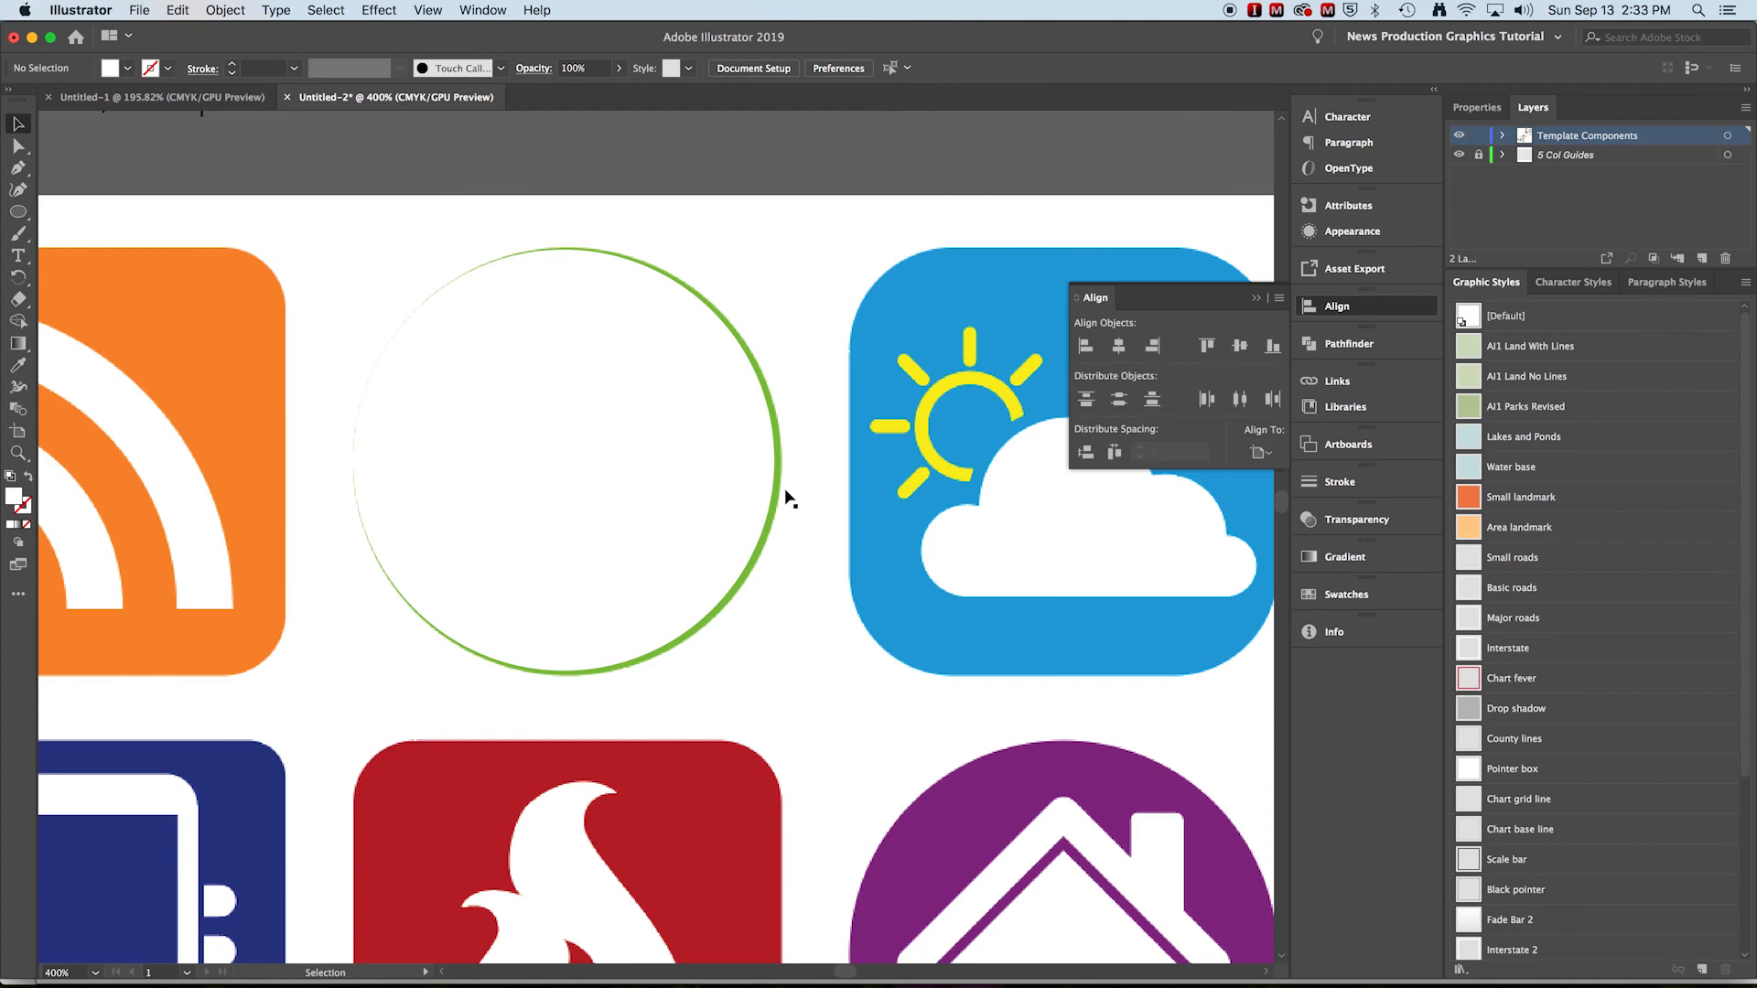
- Select the new circle and gear without the background image, and move them onto the empty pasteboard beside the orange RSS icon
key("super+minus")
key("super+minus")
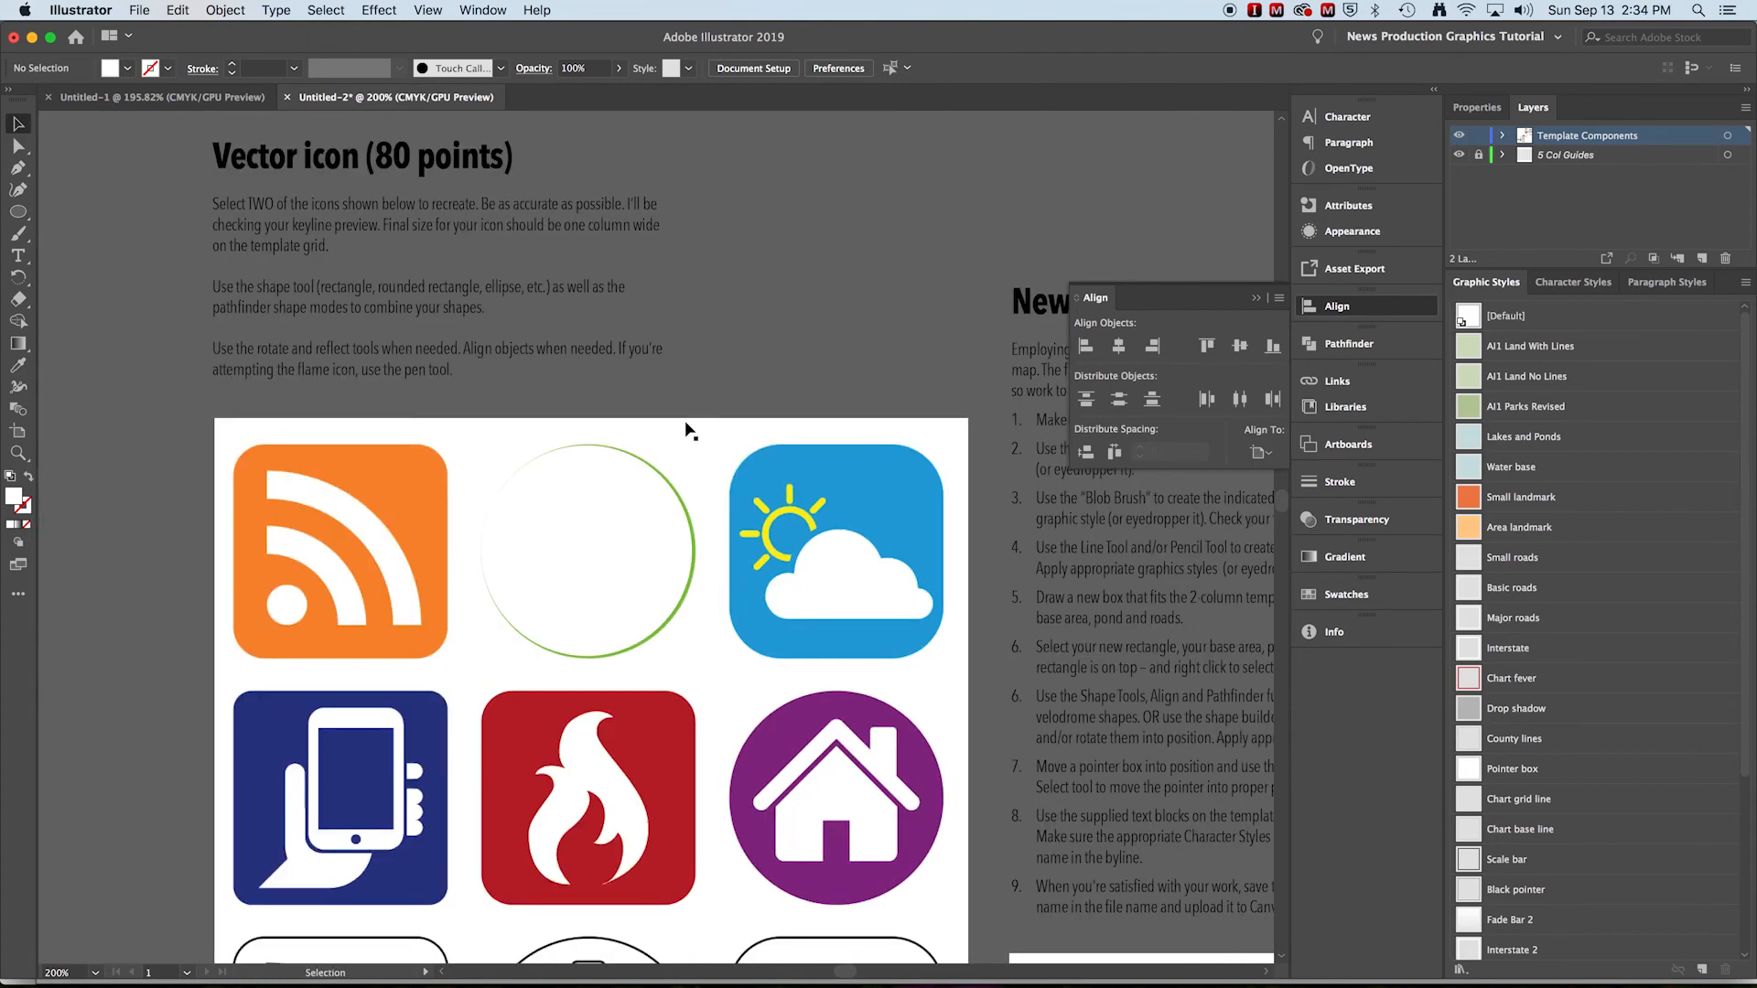
left_click(632, 537)
scroll(527, 573, "left", 3)
scroll(527, 572, "down", 2)
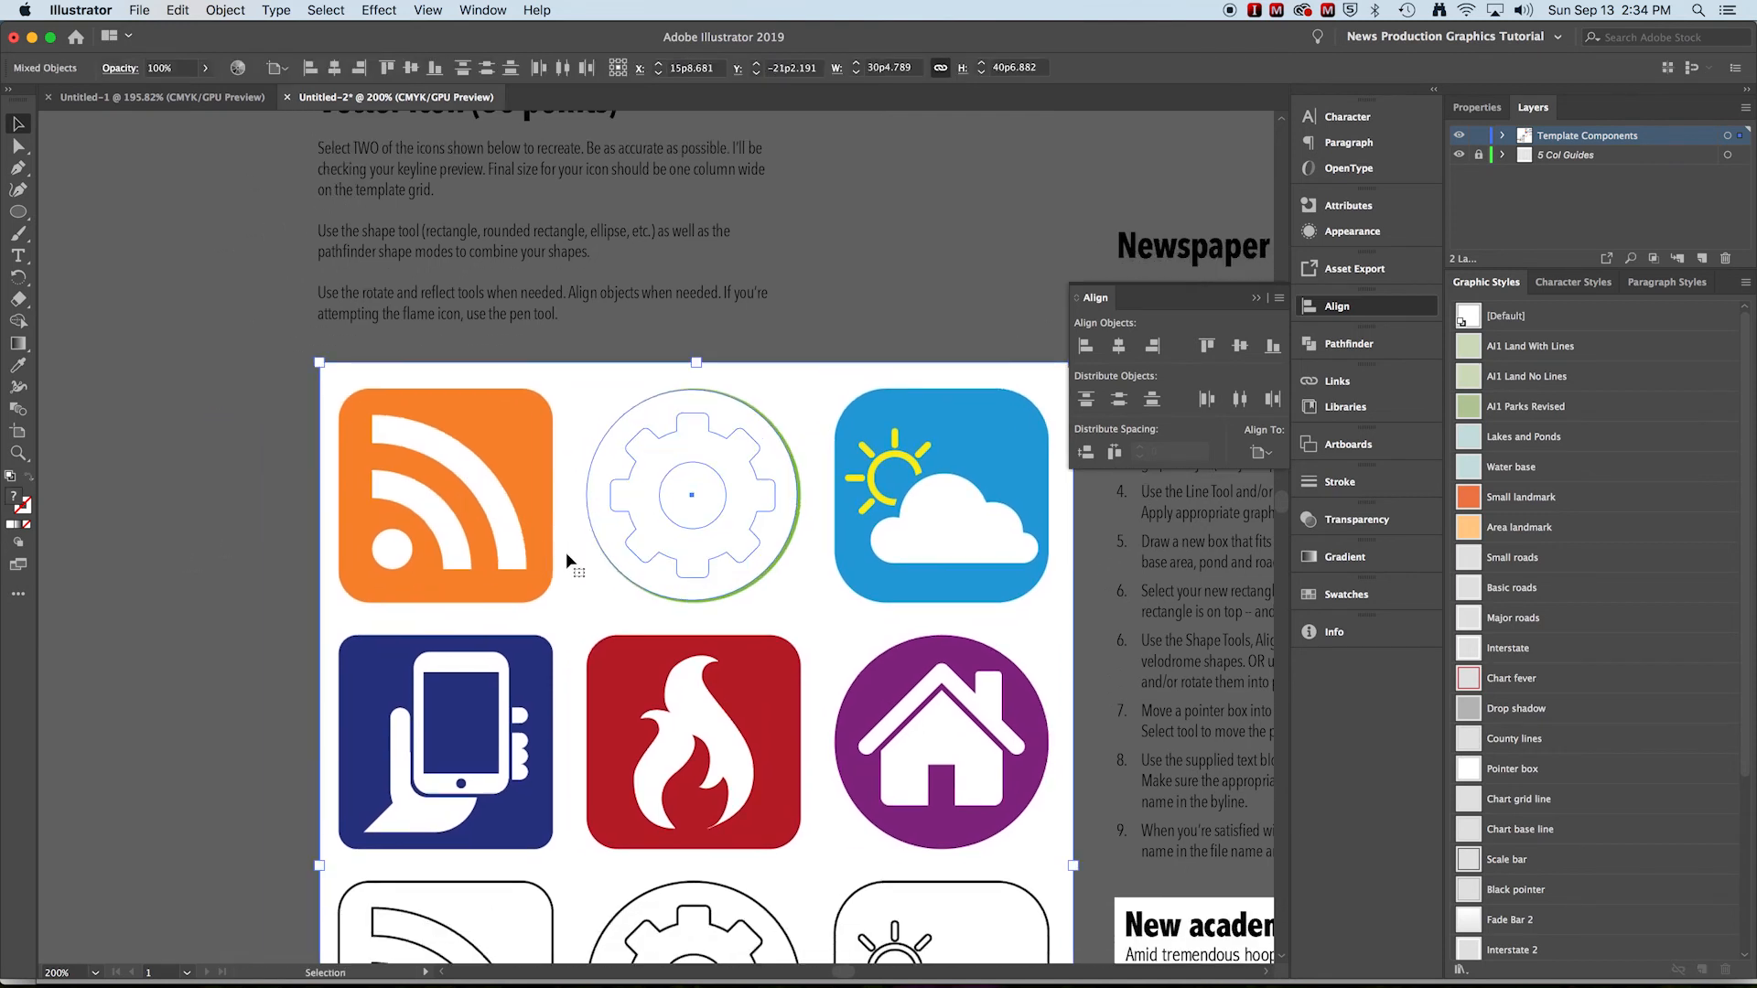
left_click(473, 543, "shift")
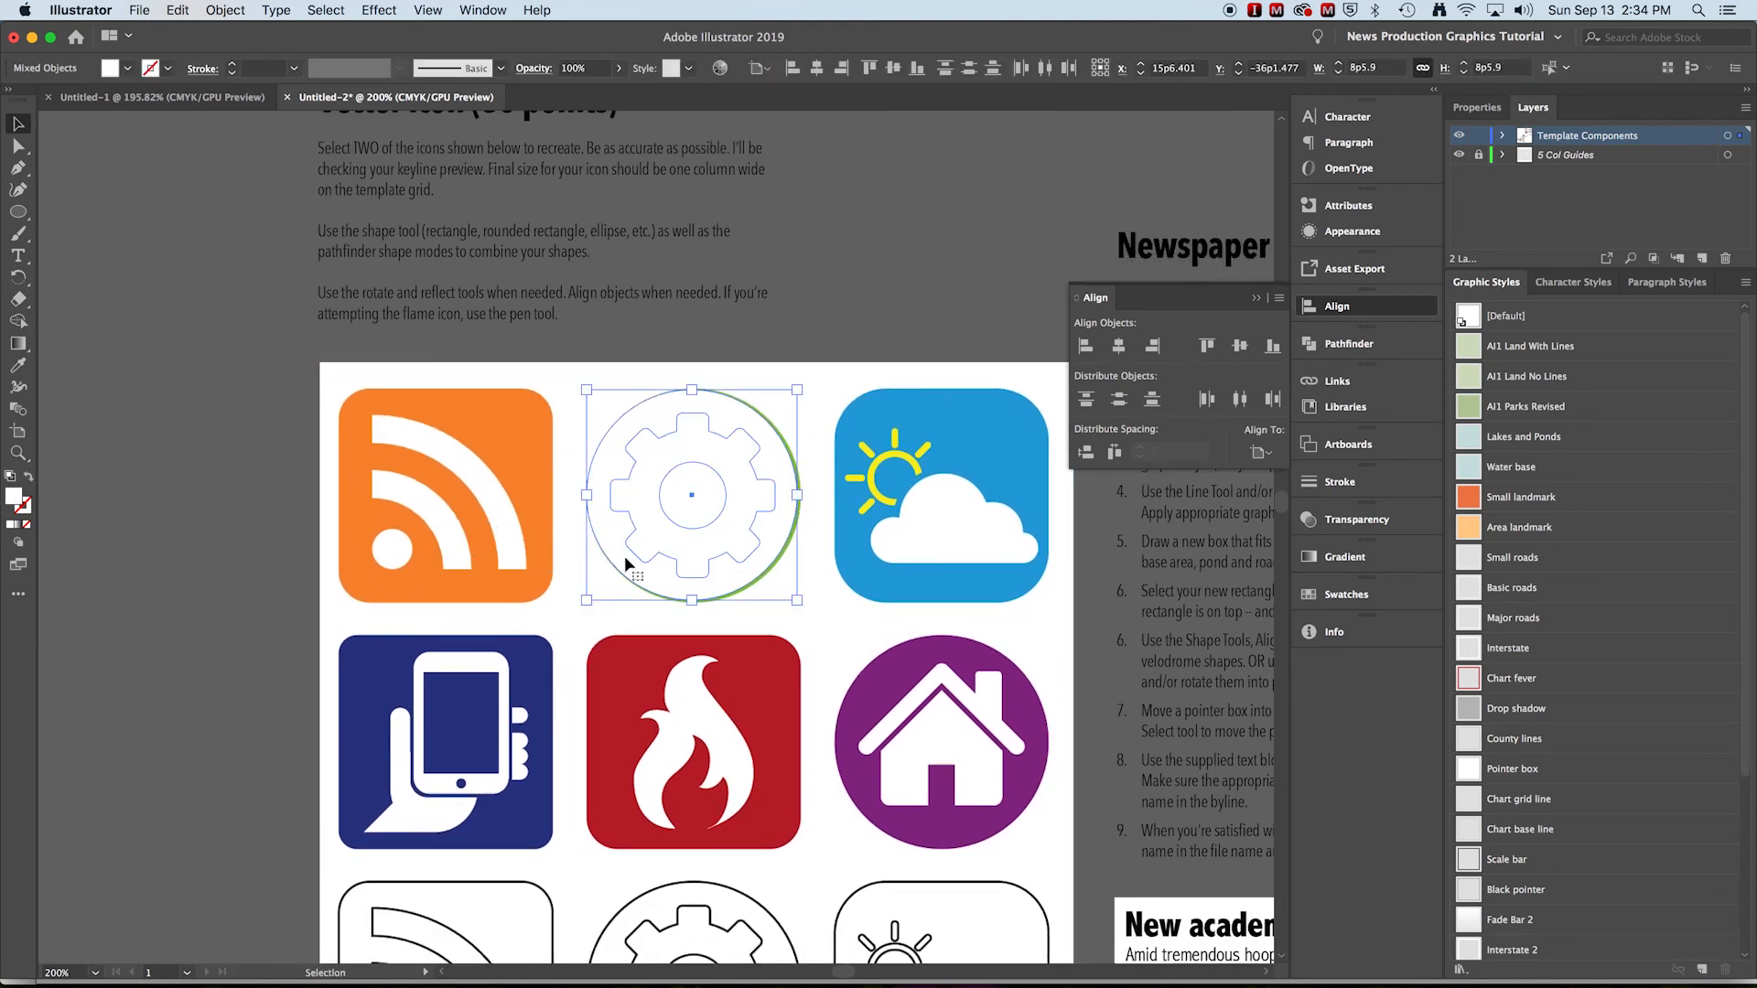
left_click_drag(659, 568, 137, 568)
left_click(185, 320)
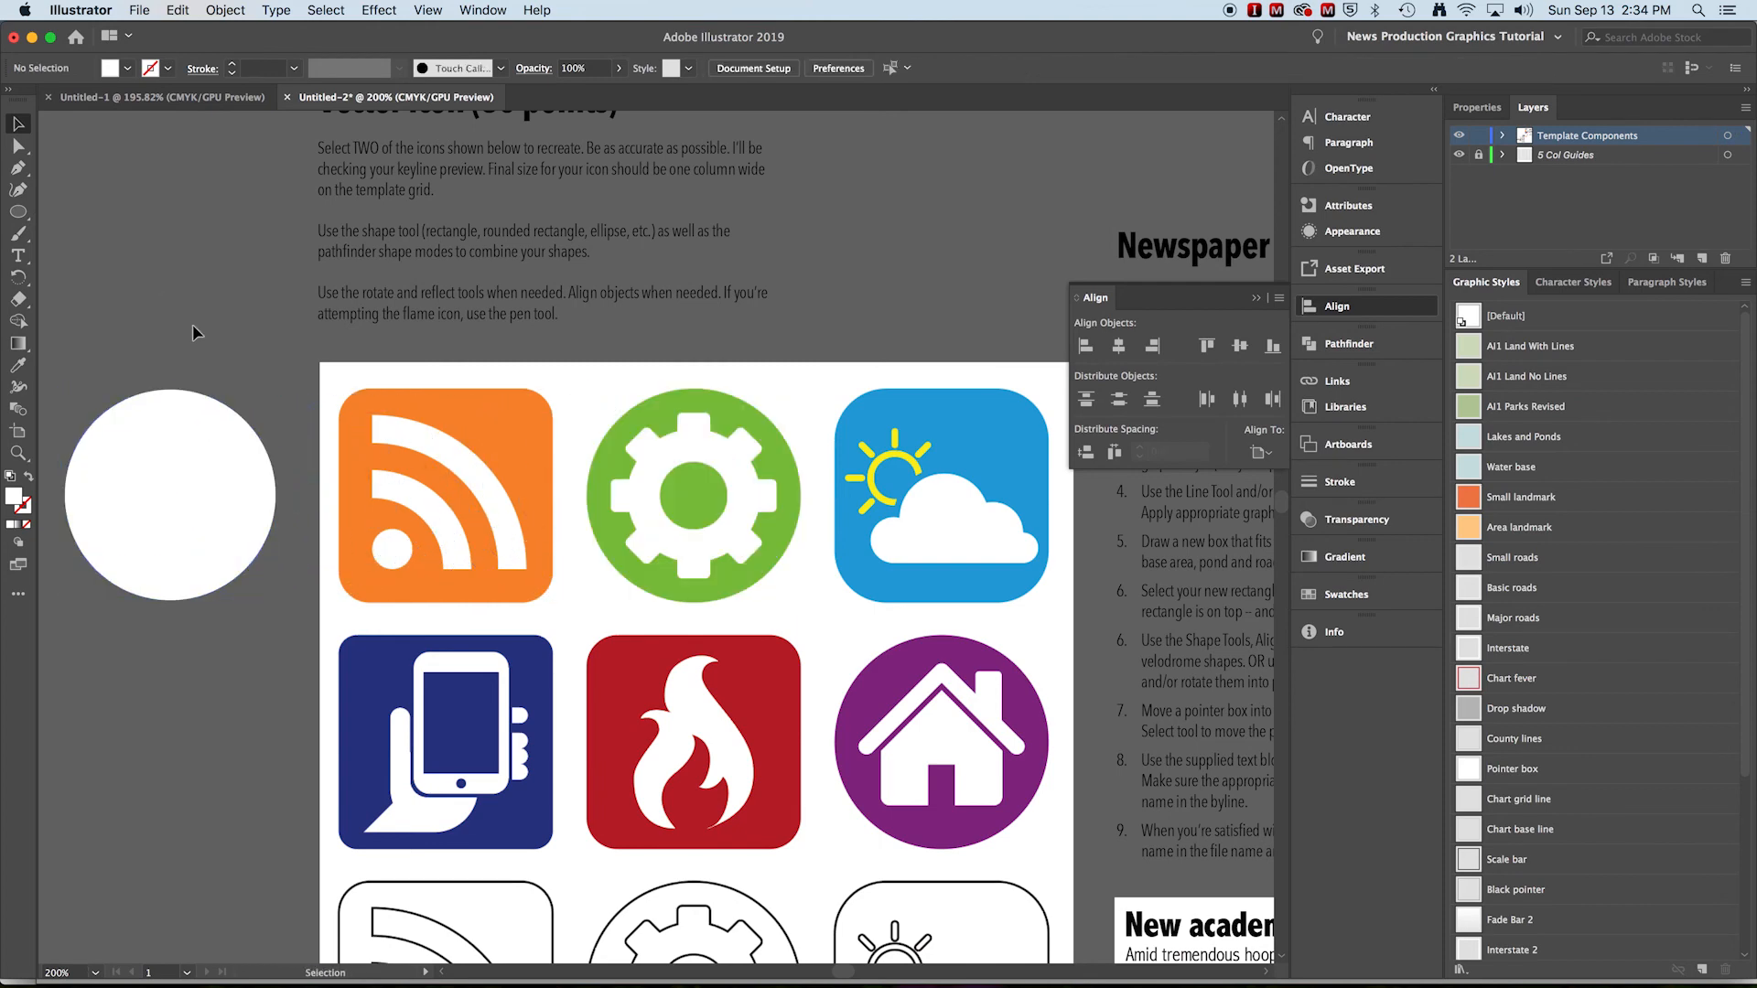
- Fill the white circle with the green sampled from the reference gear icon using the Eyedropper
left_click(226, 408)
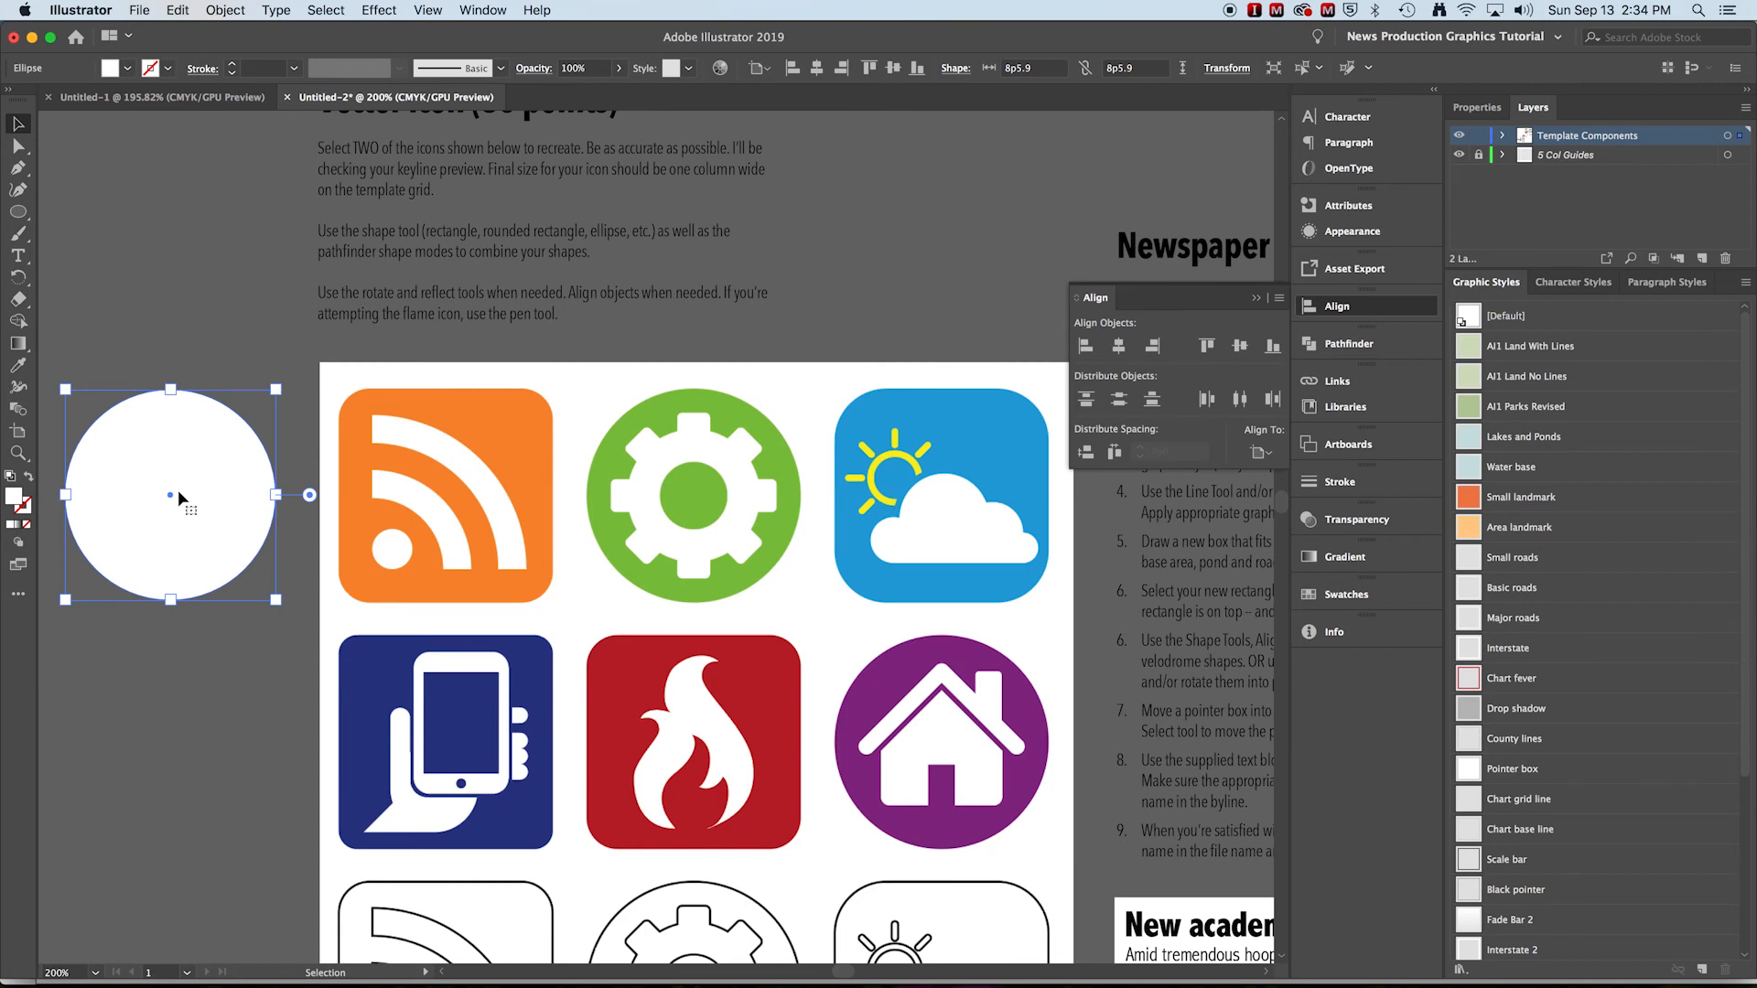
left_click(18, 368)
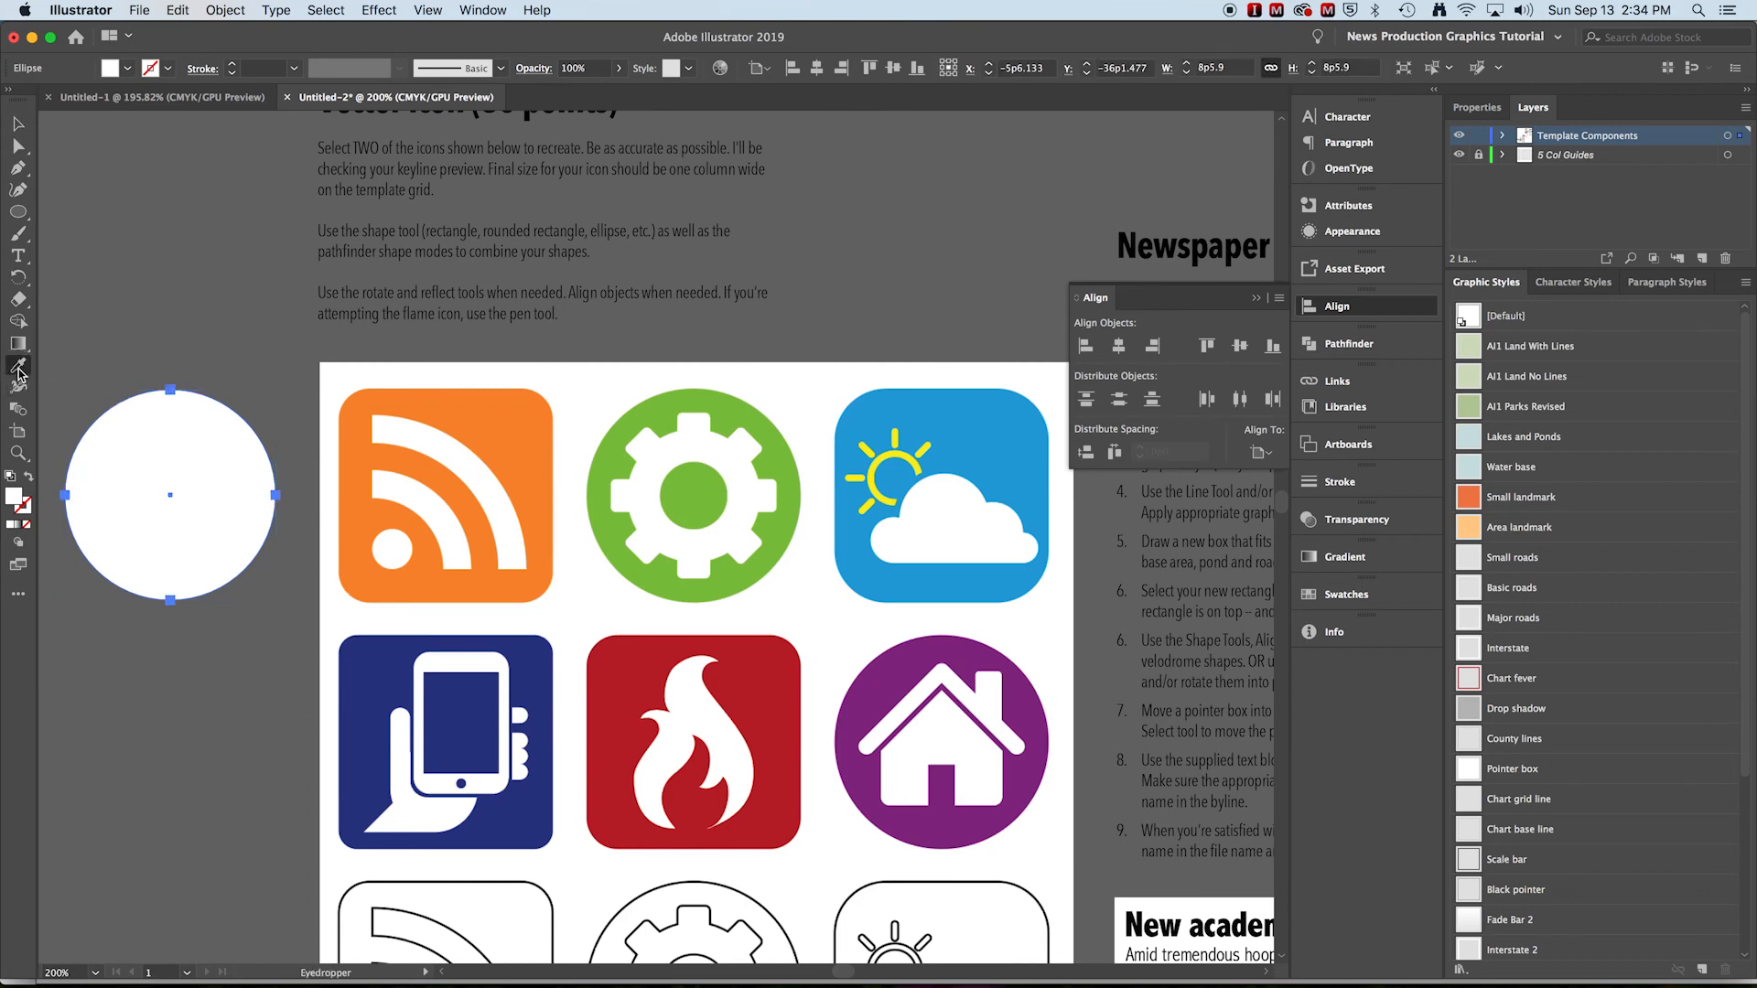
left_click(669, 404)
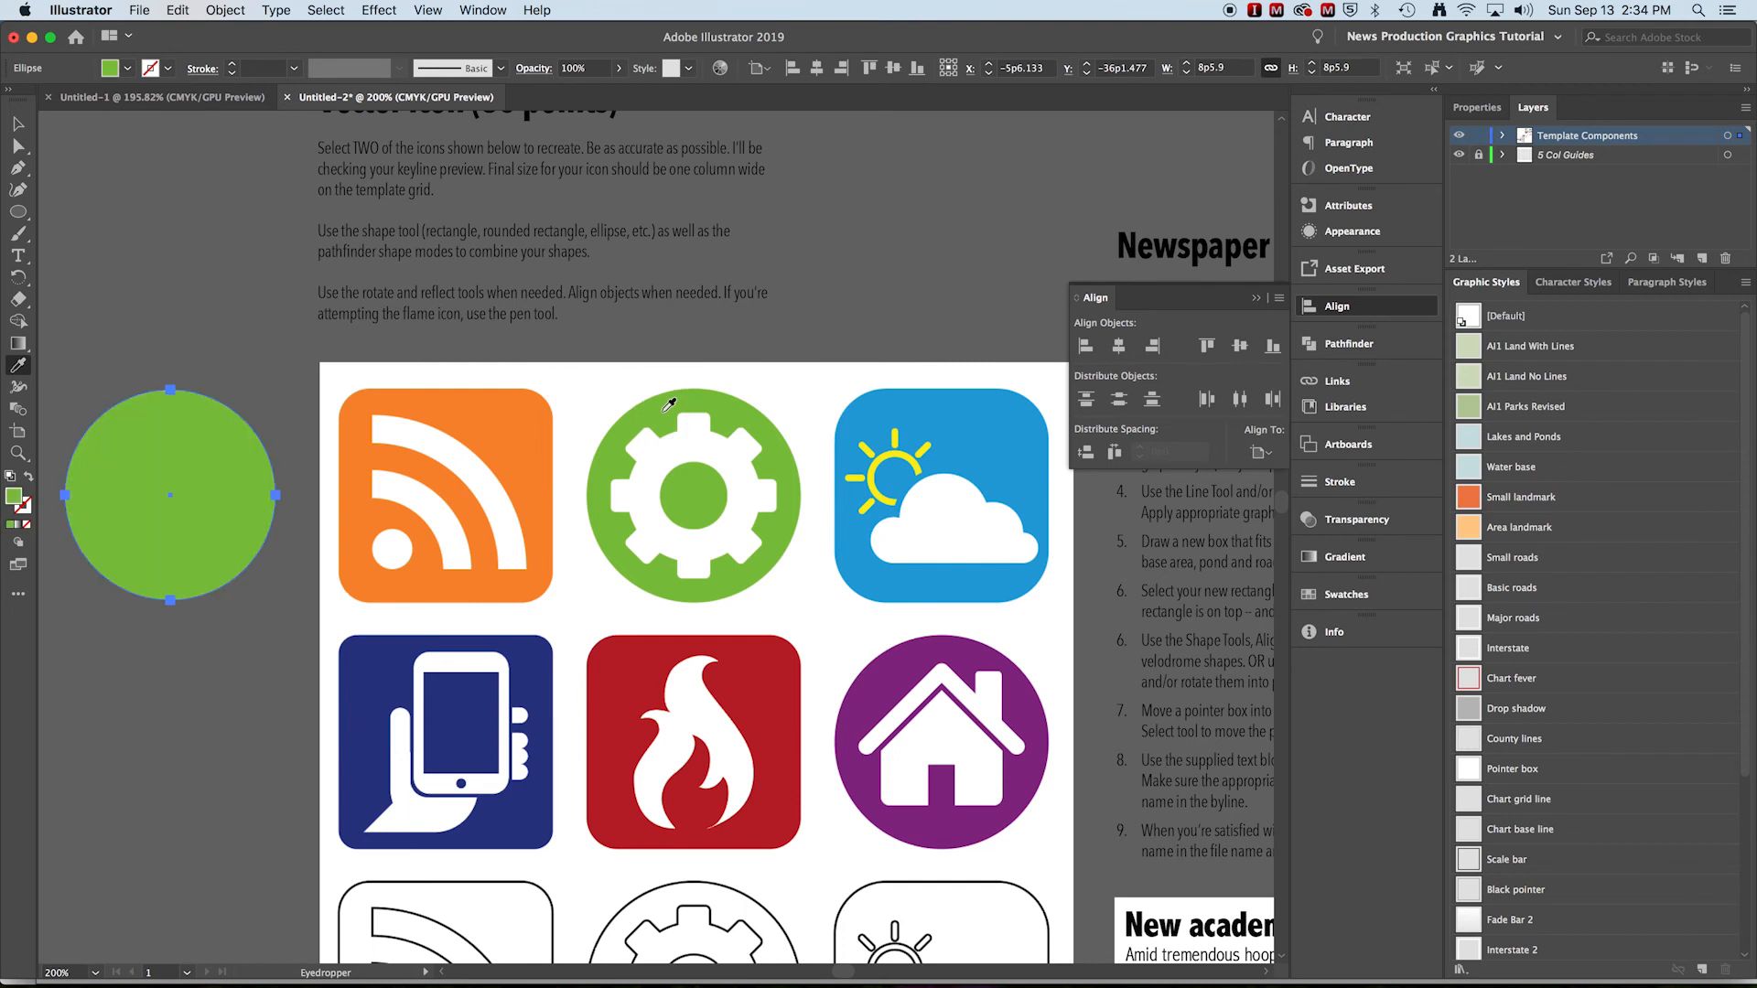
left_click(18, 123)
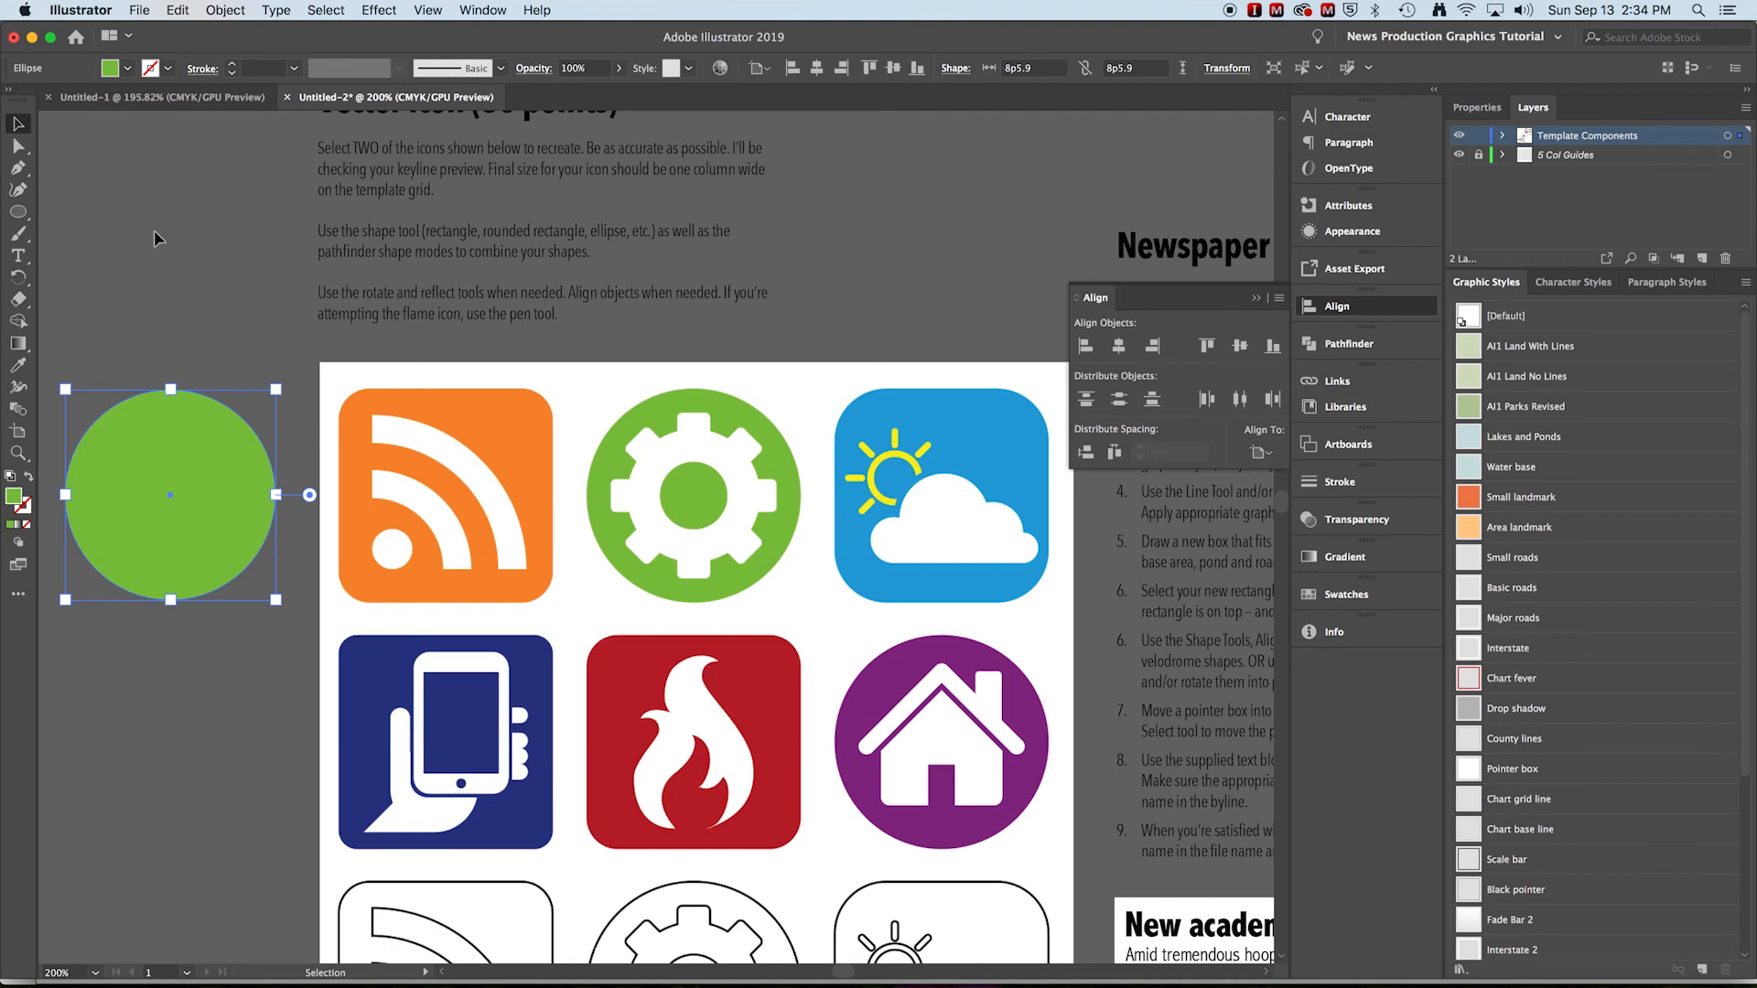
- Send the green circle backward in the stacking order, behind the white gear
right_click(183, 477)
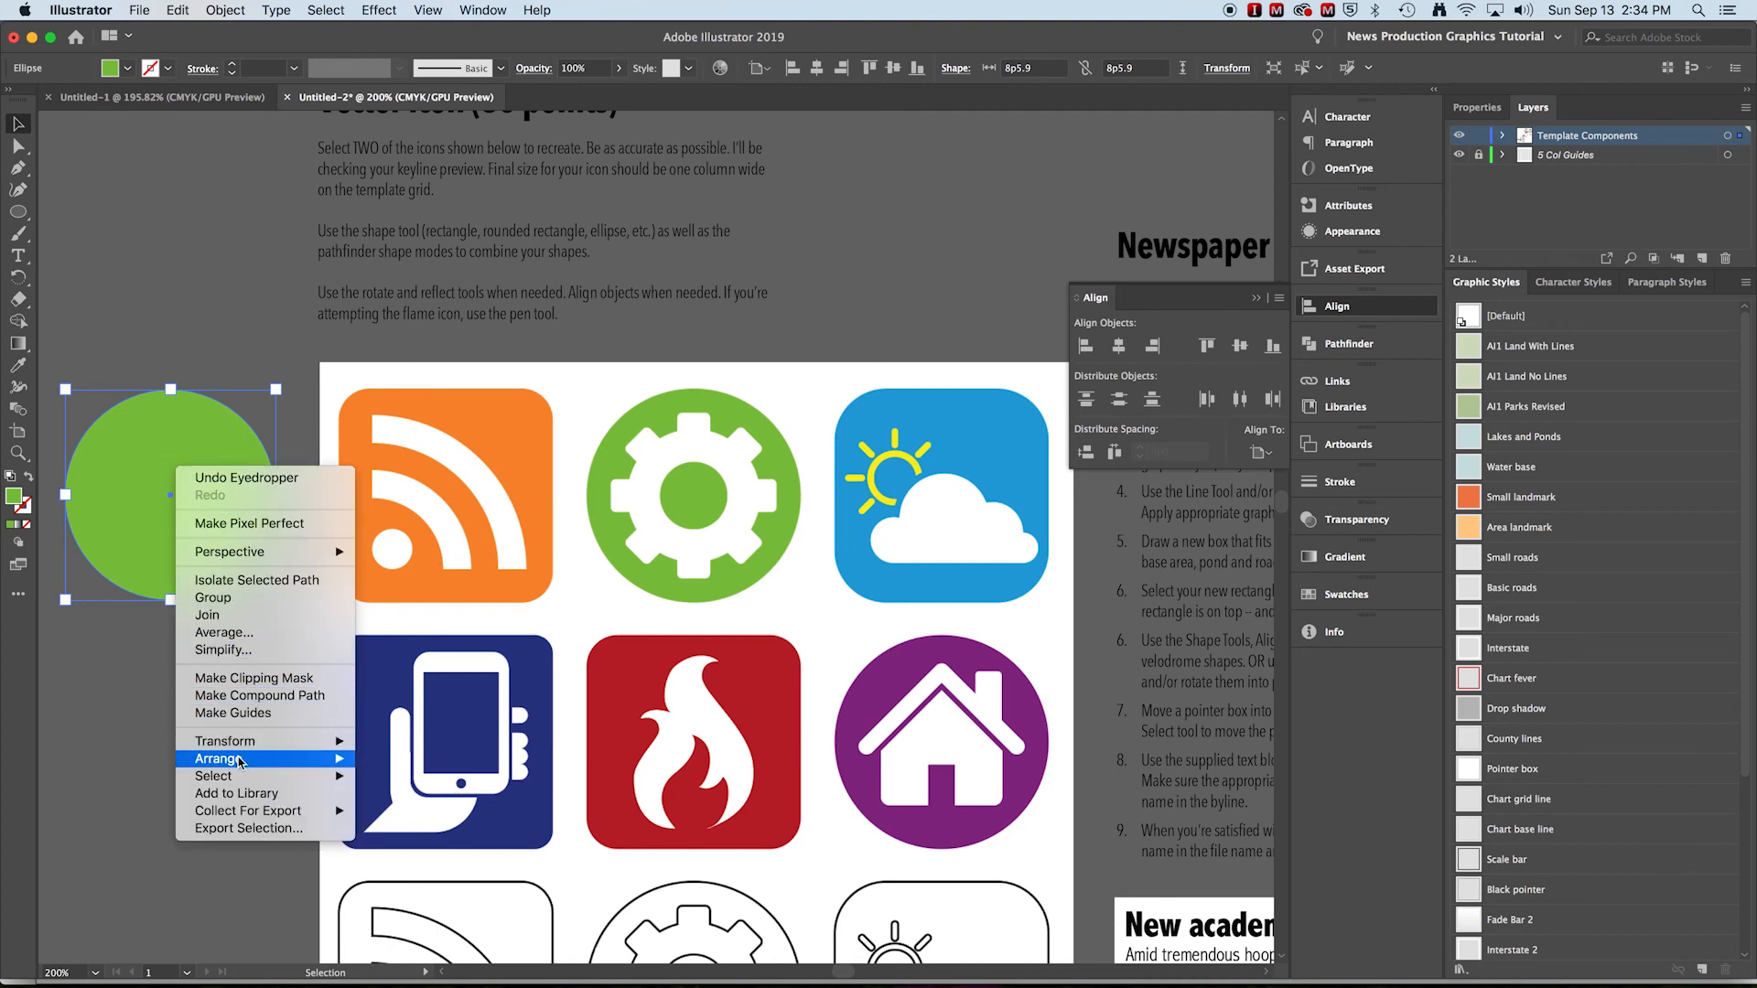
mouse_move(240, 761)
left_click(439, 810)
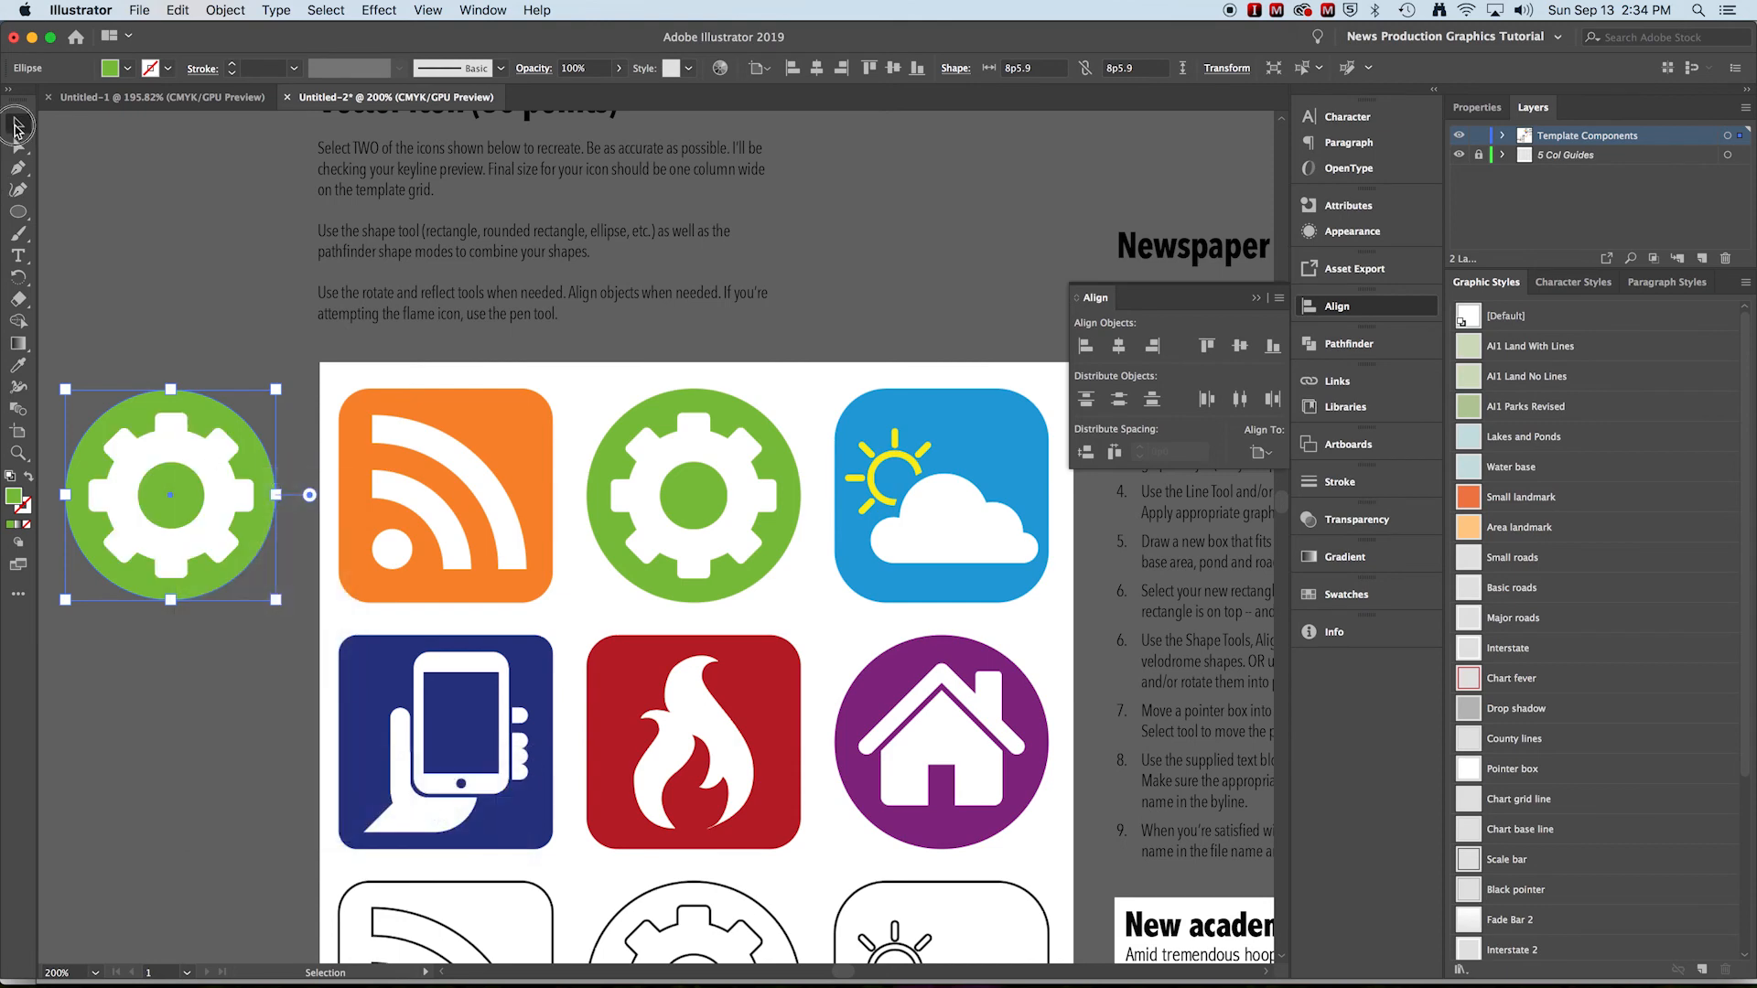
left_click(224, 332)
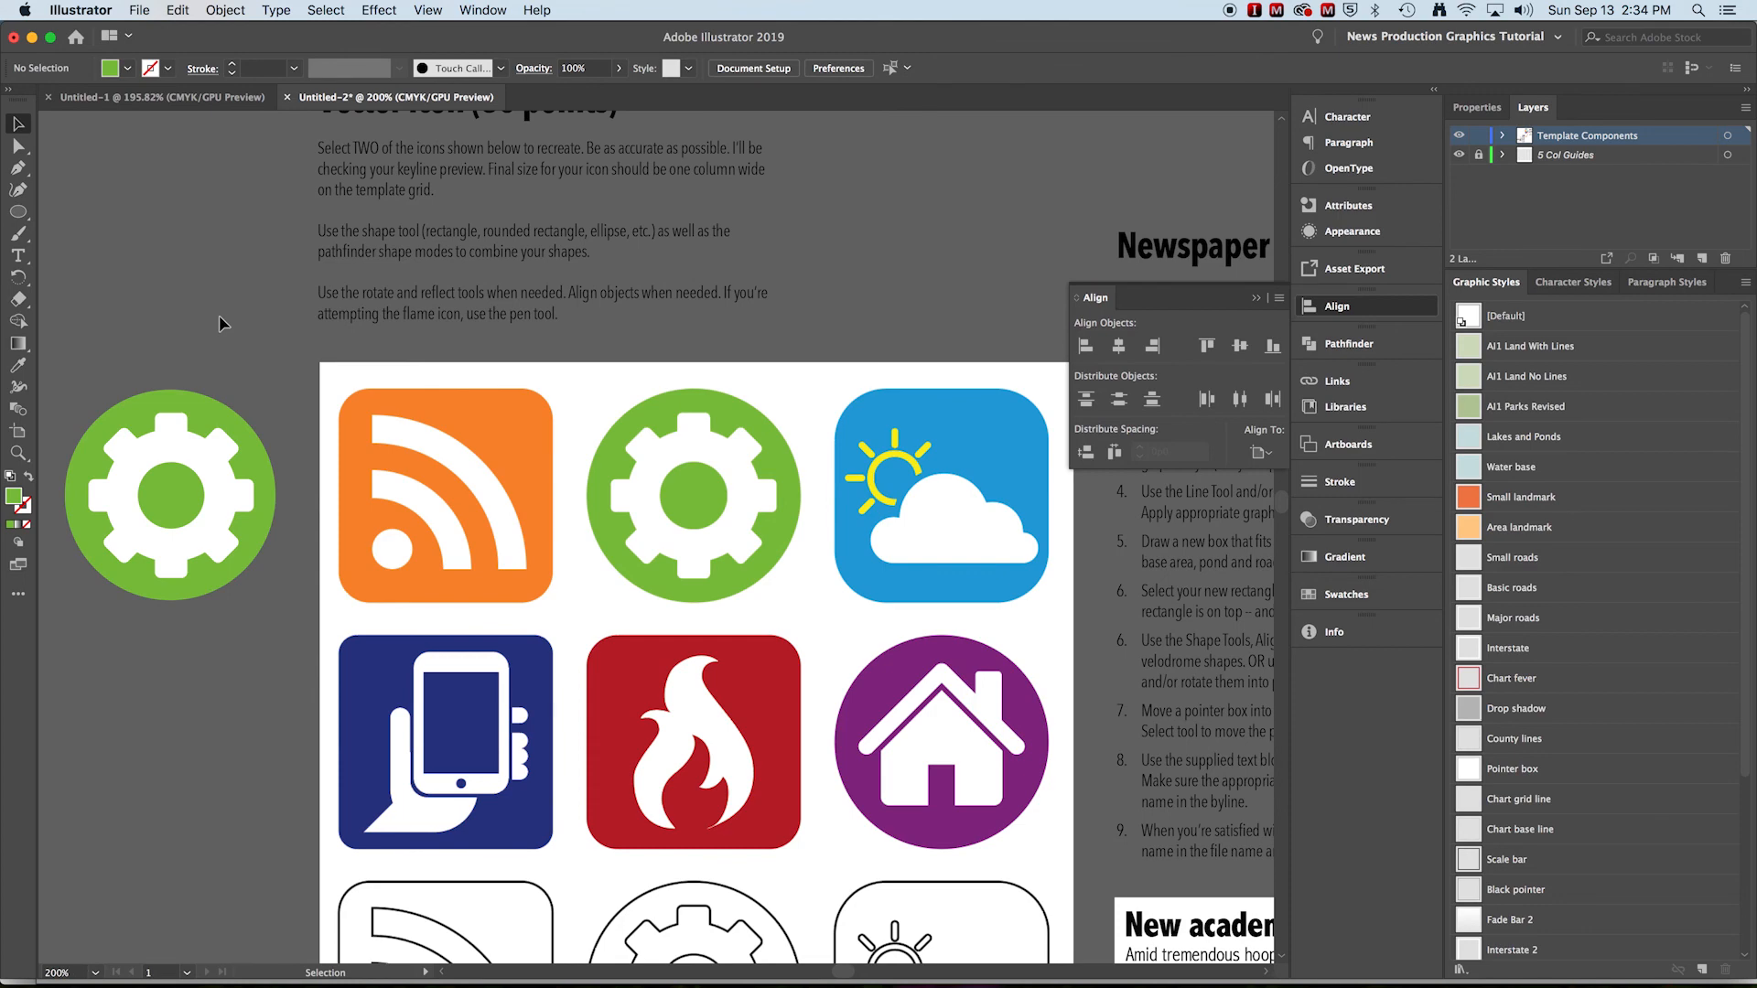
- Align the horizontal centres of the gear and green circle, using the circle as the key object
left_click_drag(219, 315, 161, 478)
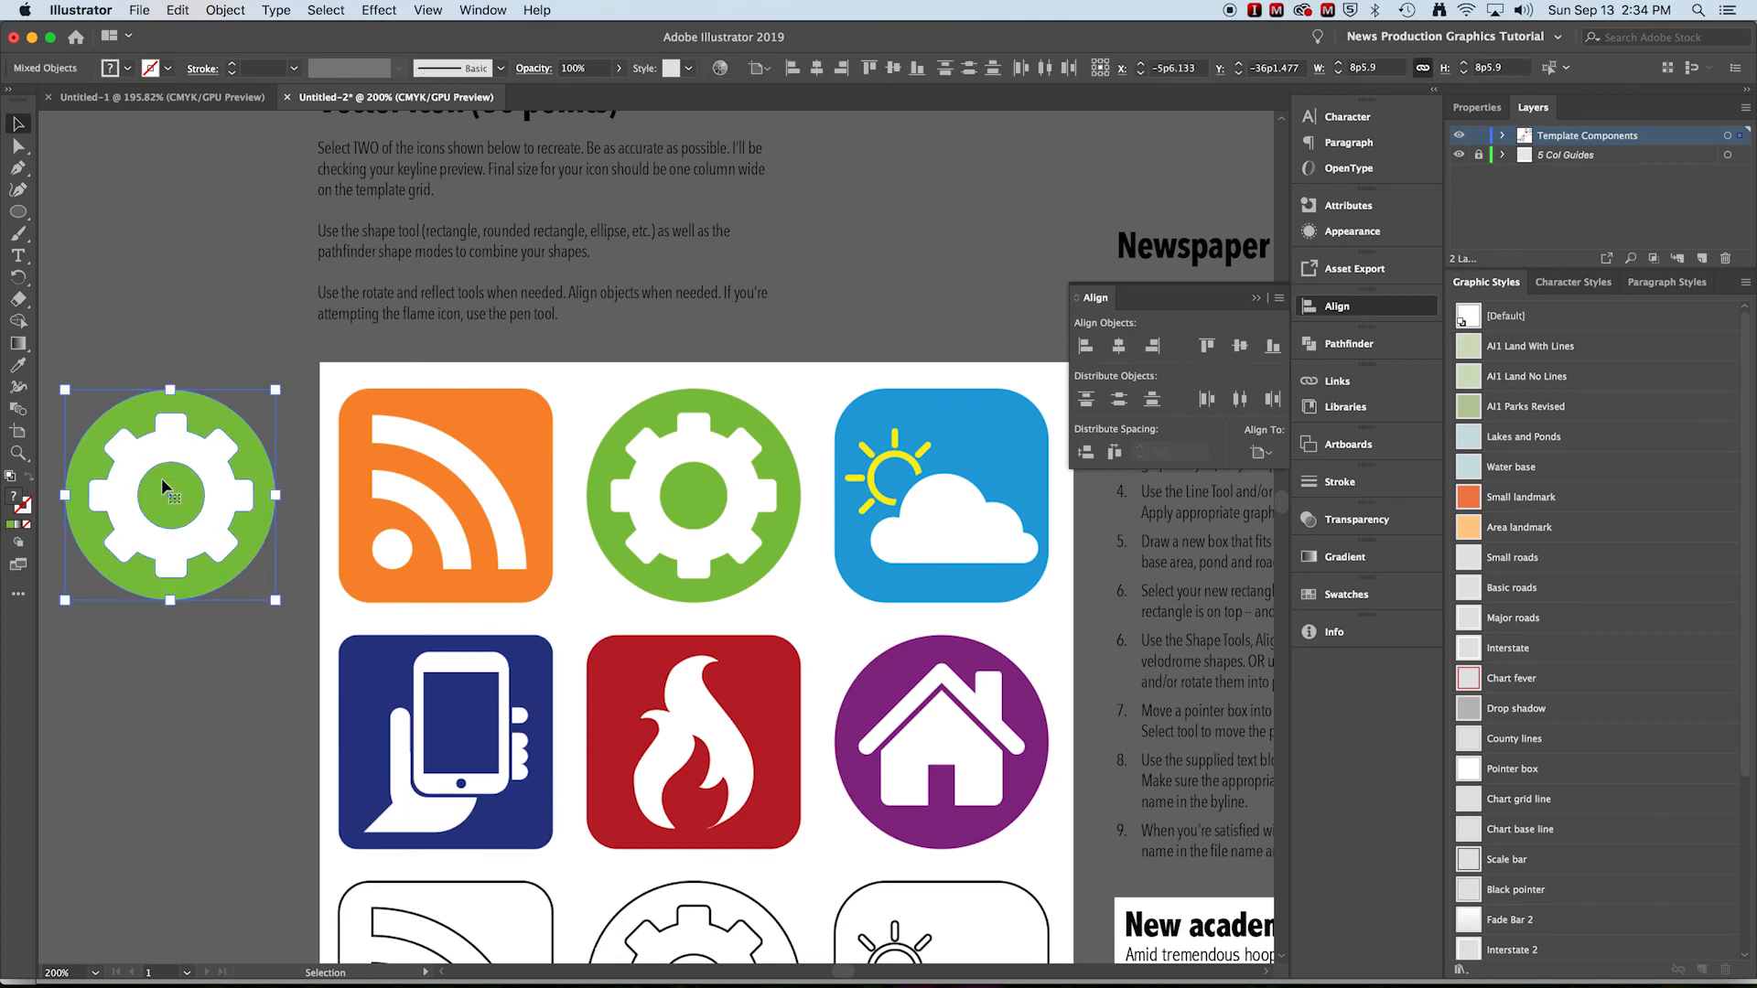
left_click(205, 400)
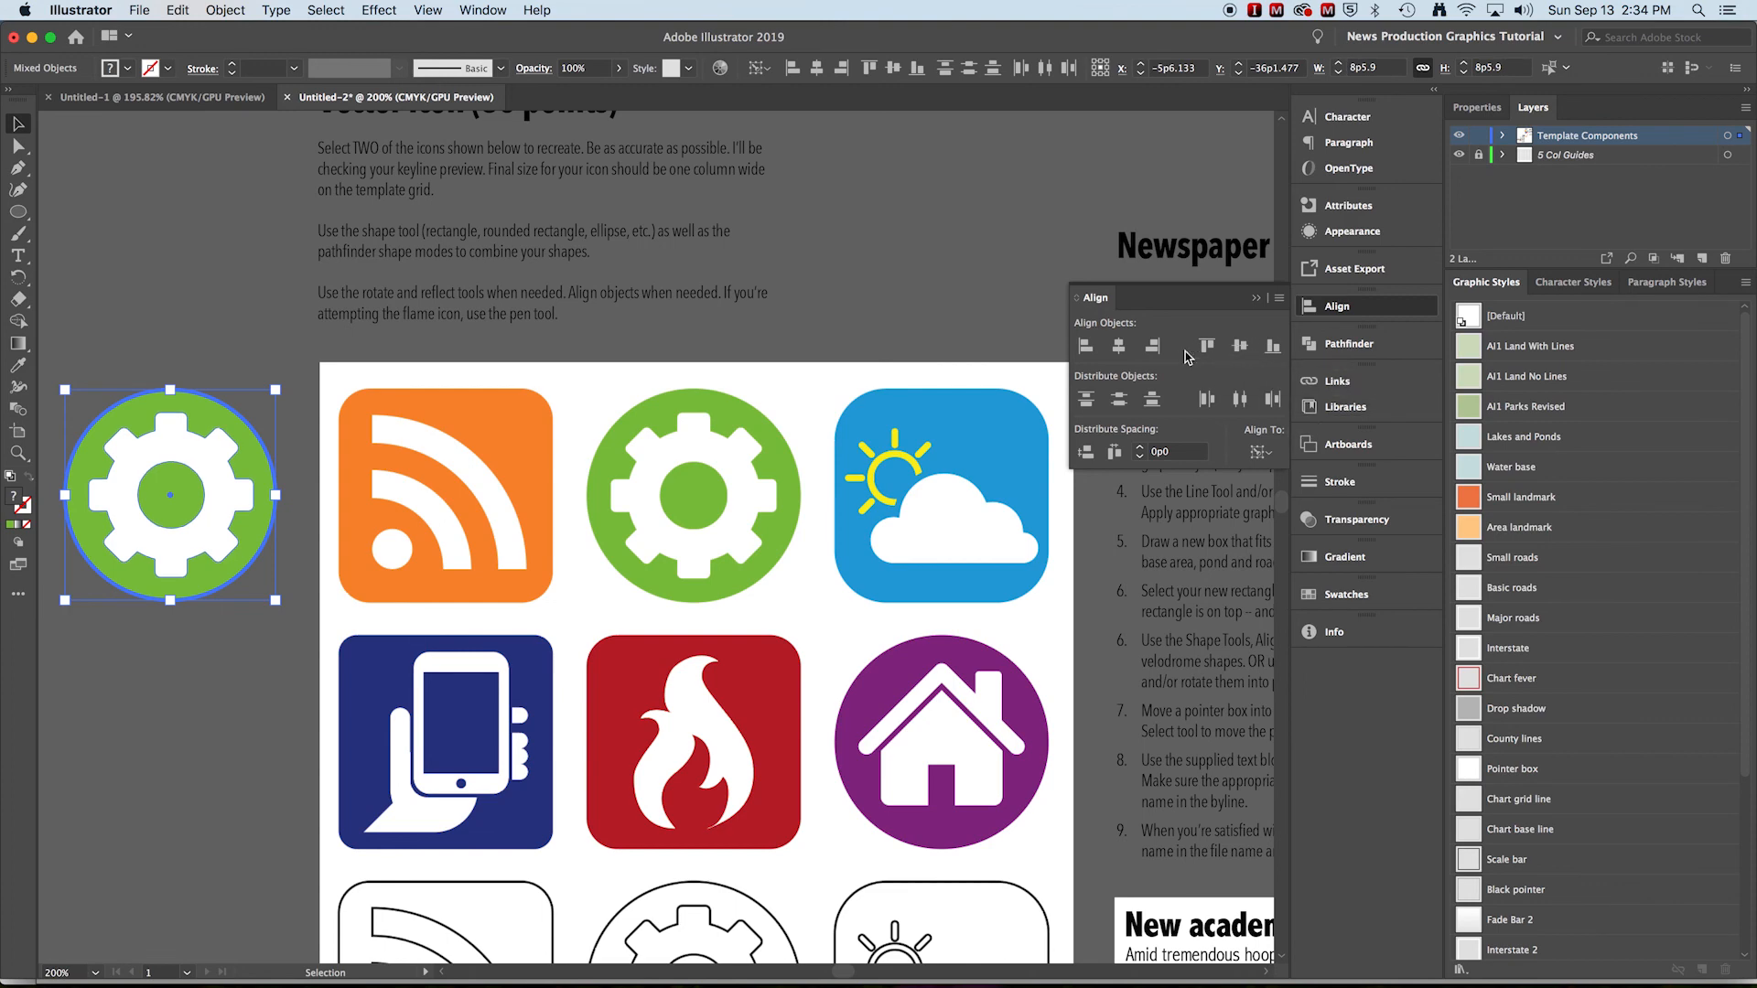
left_click(1120, 351)
left_click(213, 295)
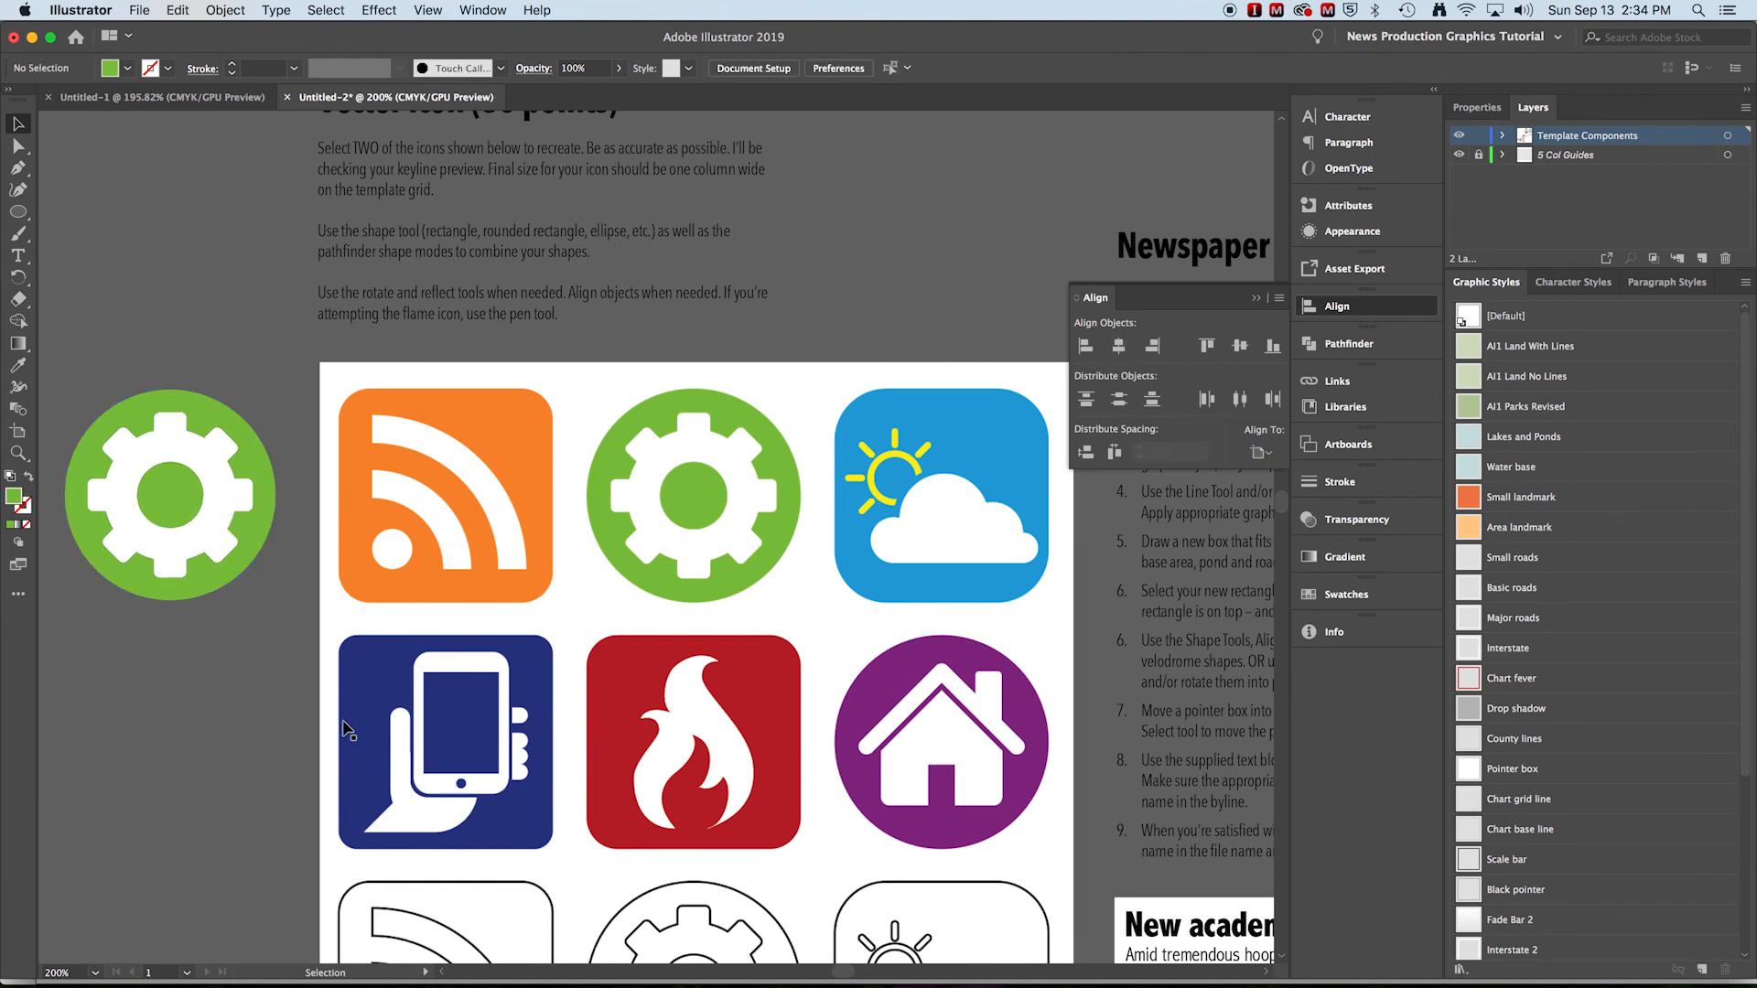
- Group the white gear and green circle into one icon
scroll(348, 723, "down", 5)
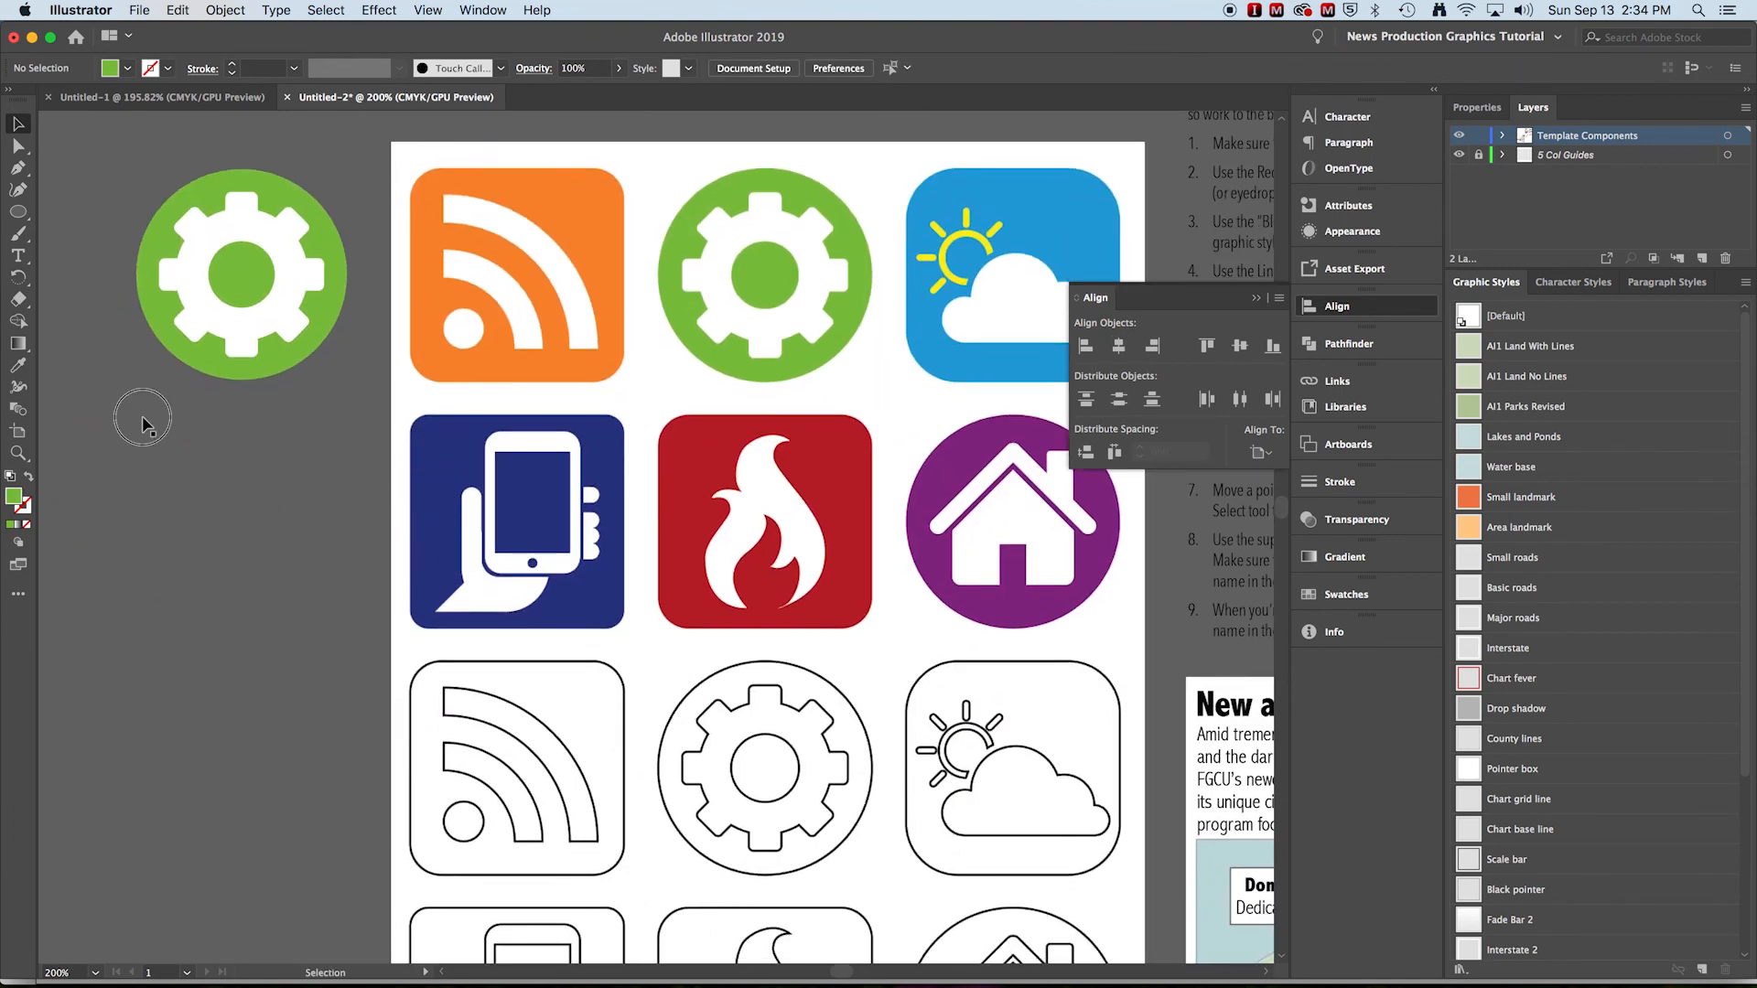
left_click(283, 271)
key("a")
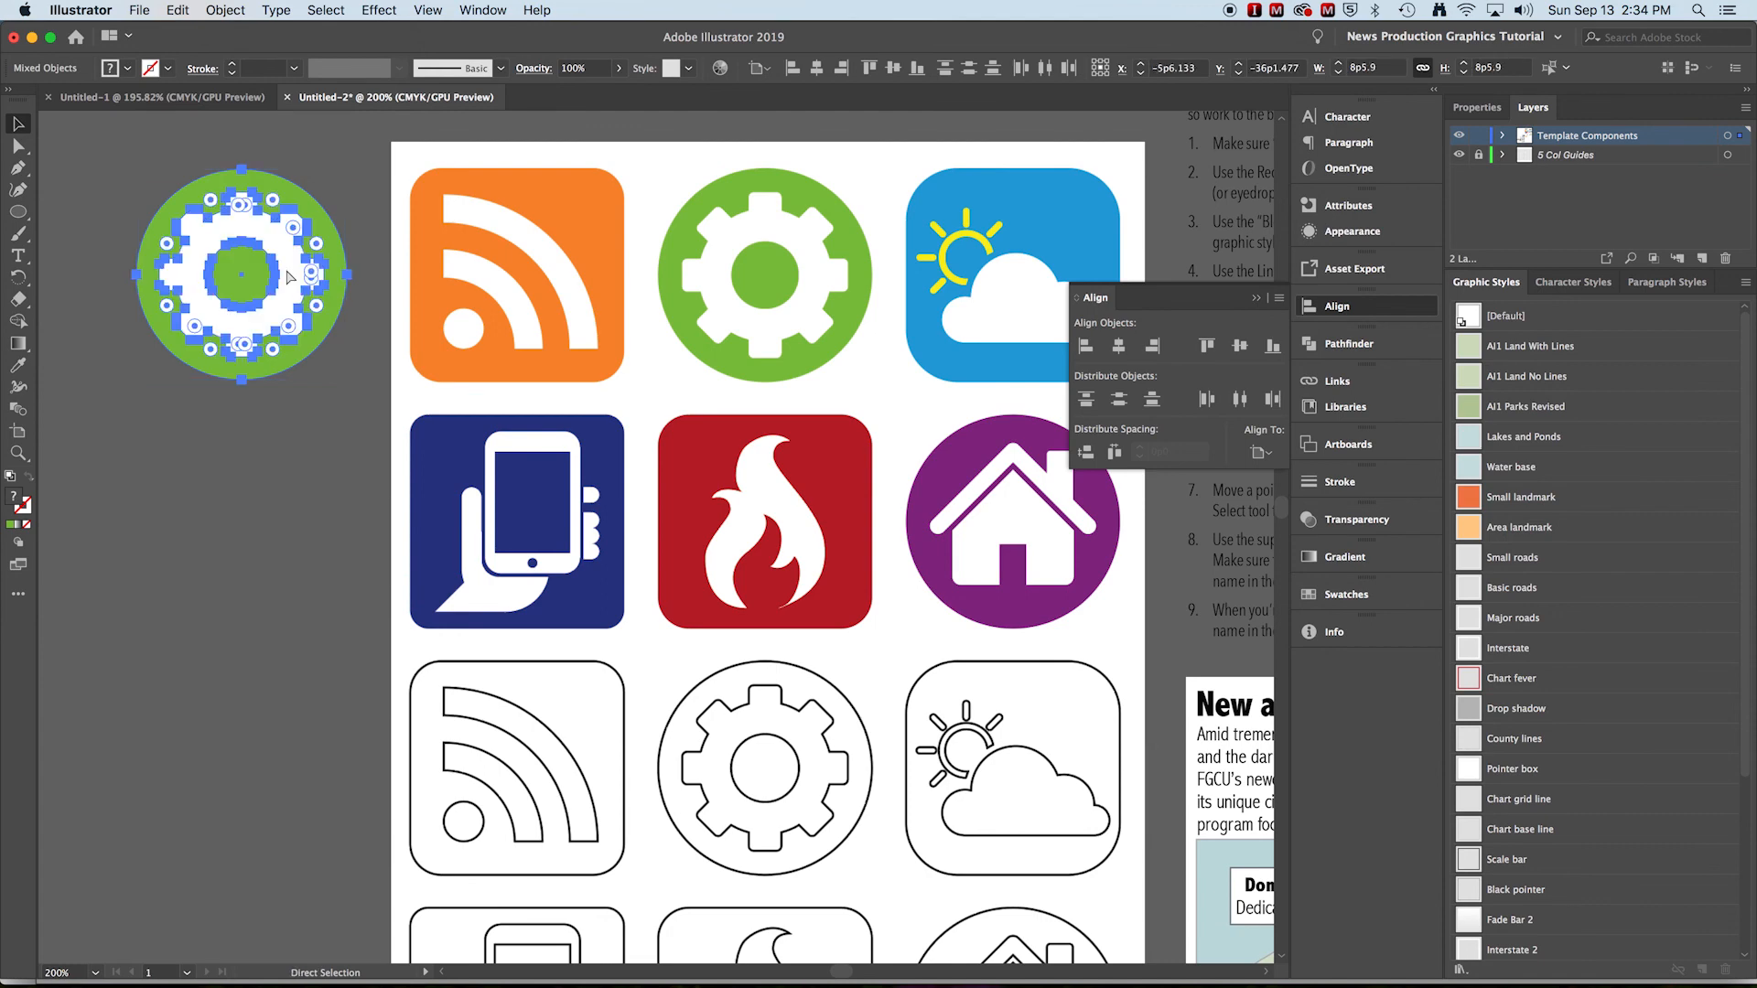
key("super+g")
- Move the grouped gear icon into the second column of the template grid, beside the orange RSS icon
left_click_drag(542, 863, 495, 787)
key("super+minus")
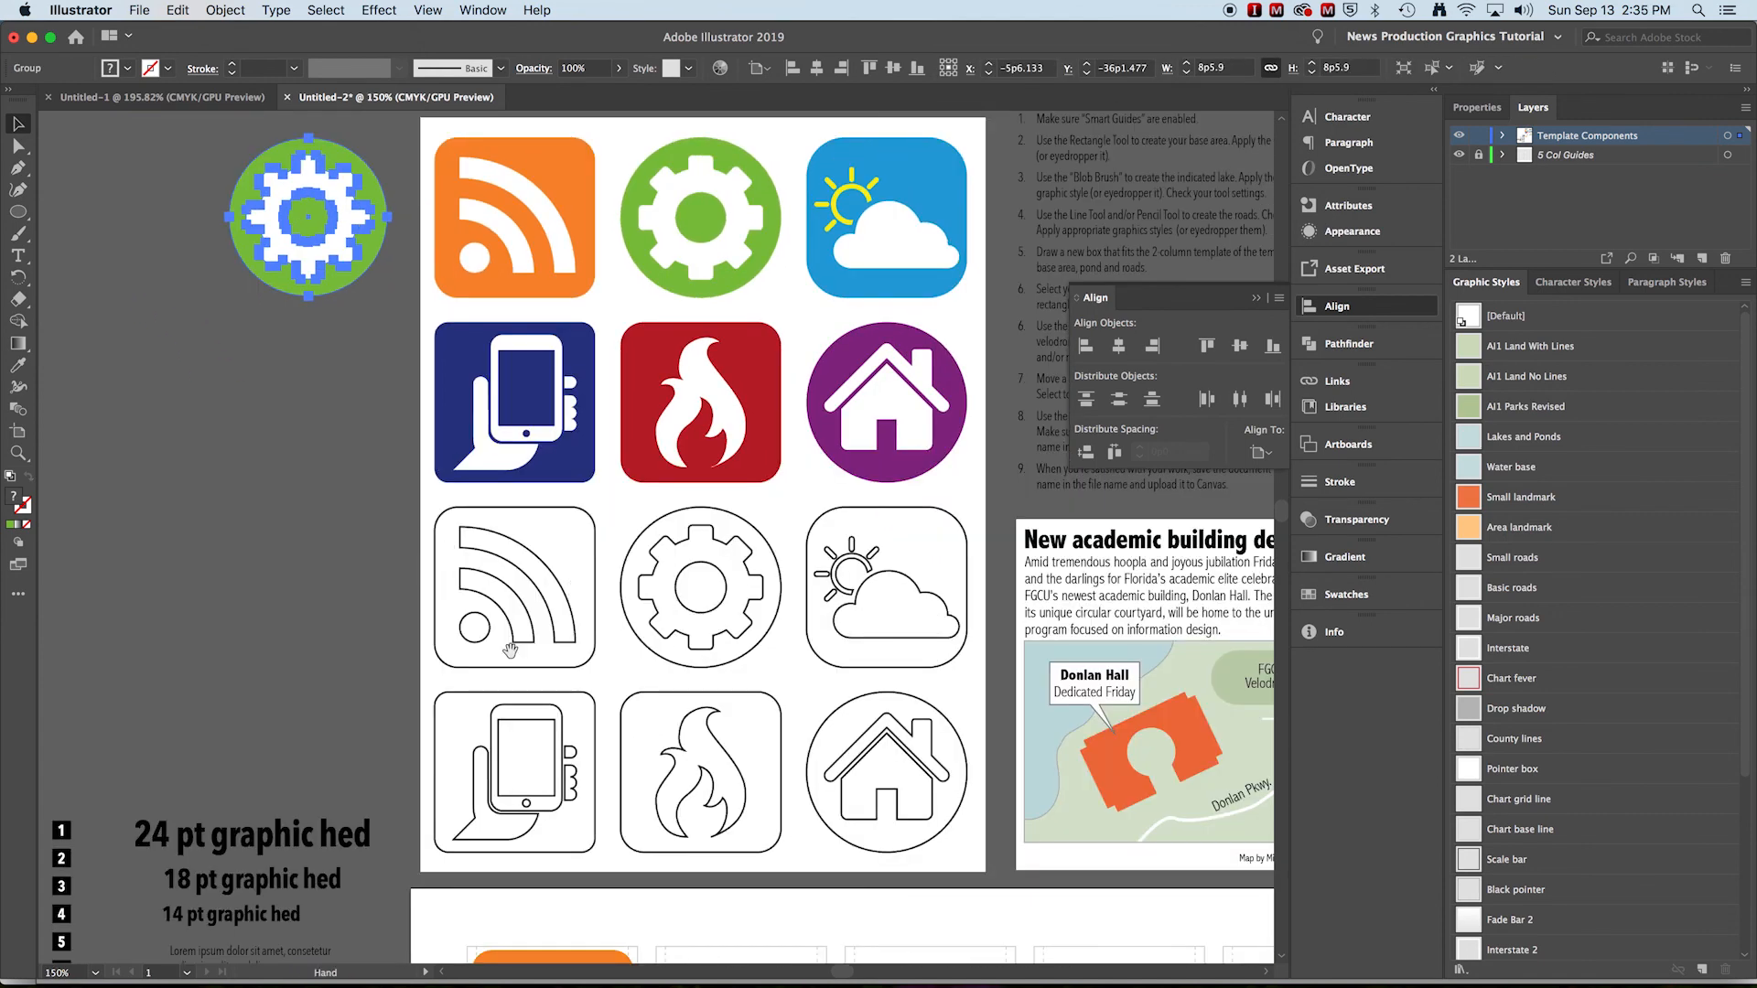
key("v")
left_click_drag(344, 291, 783, 877)
left_click_drag(904, 875, 736, 493)
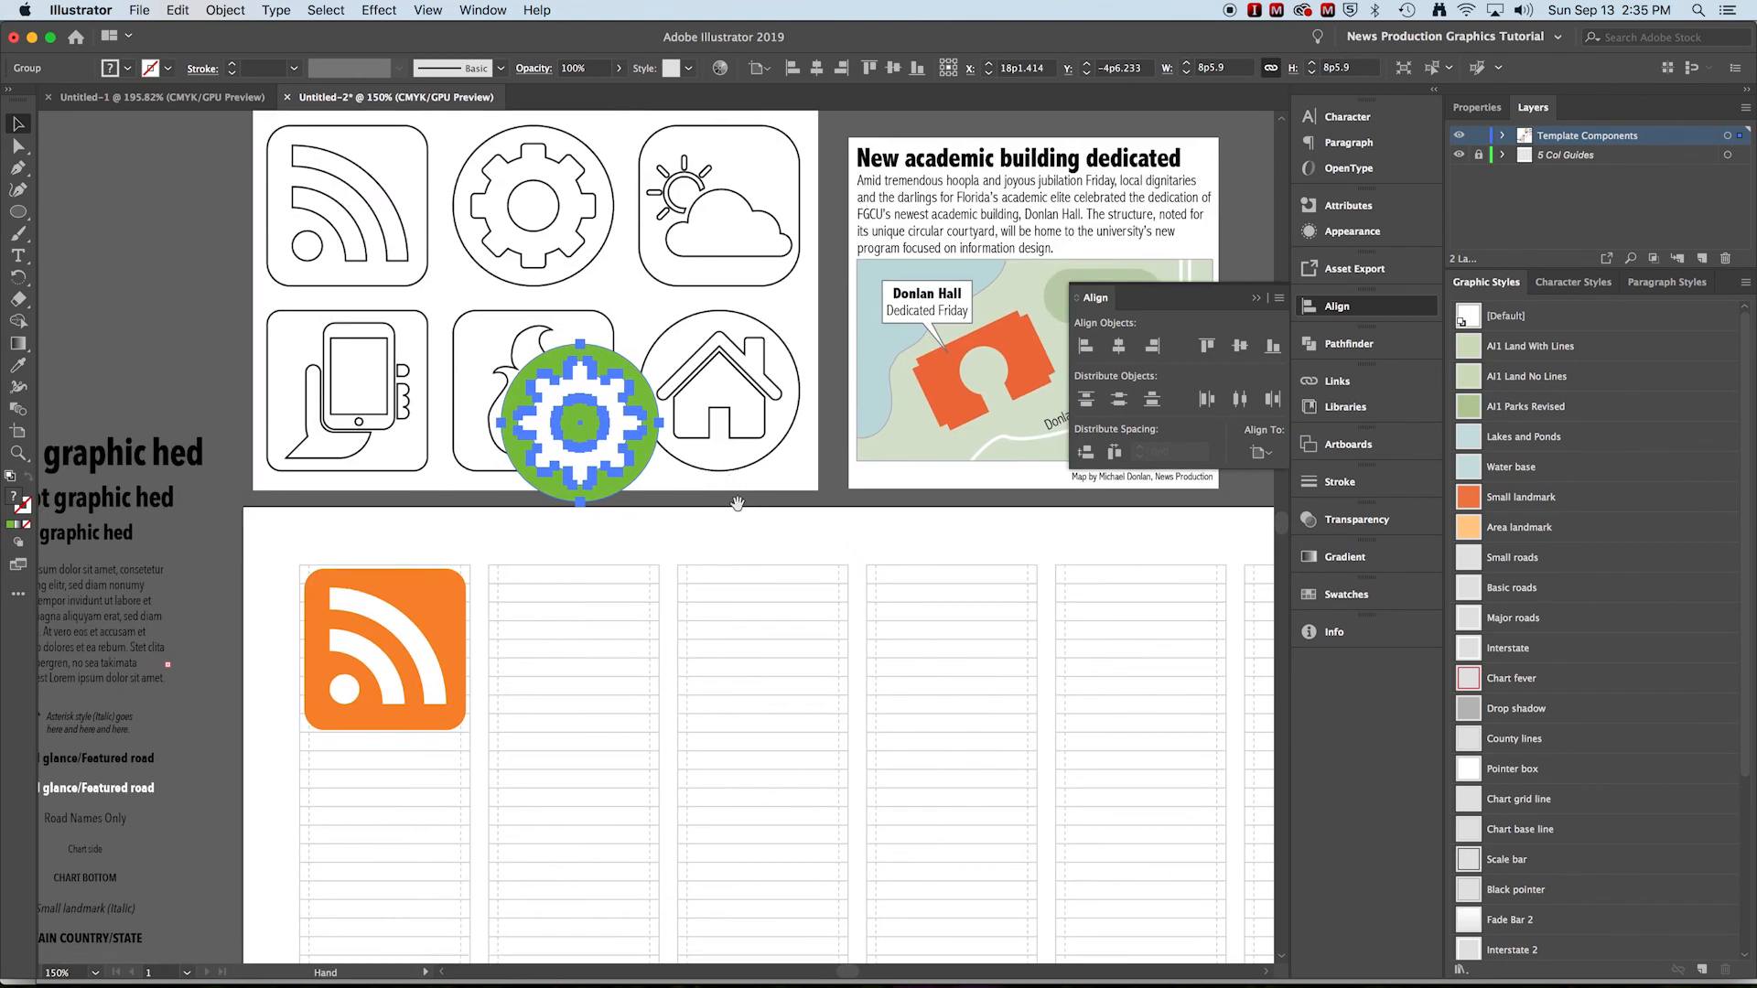
left_click_drag(601, 495, 595, 723)
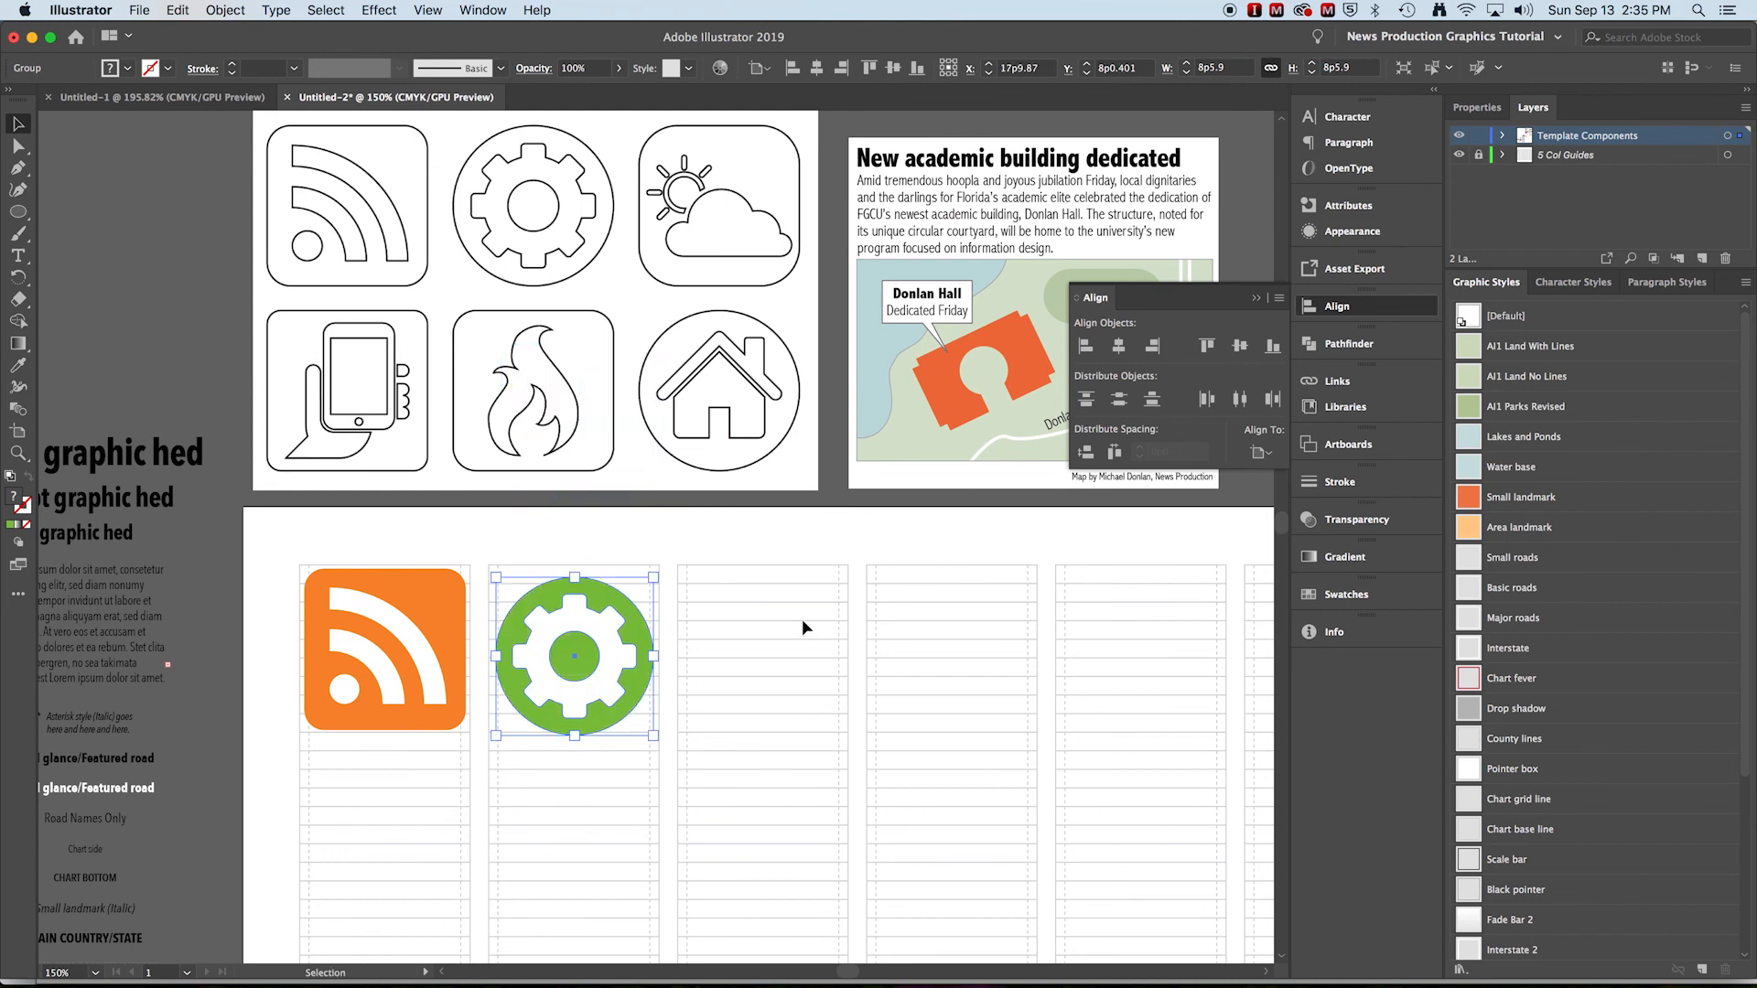
left_click(799, 697)
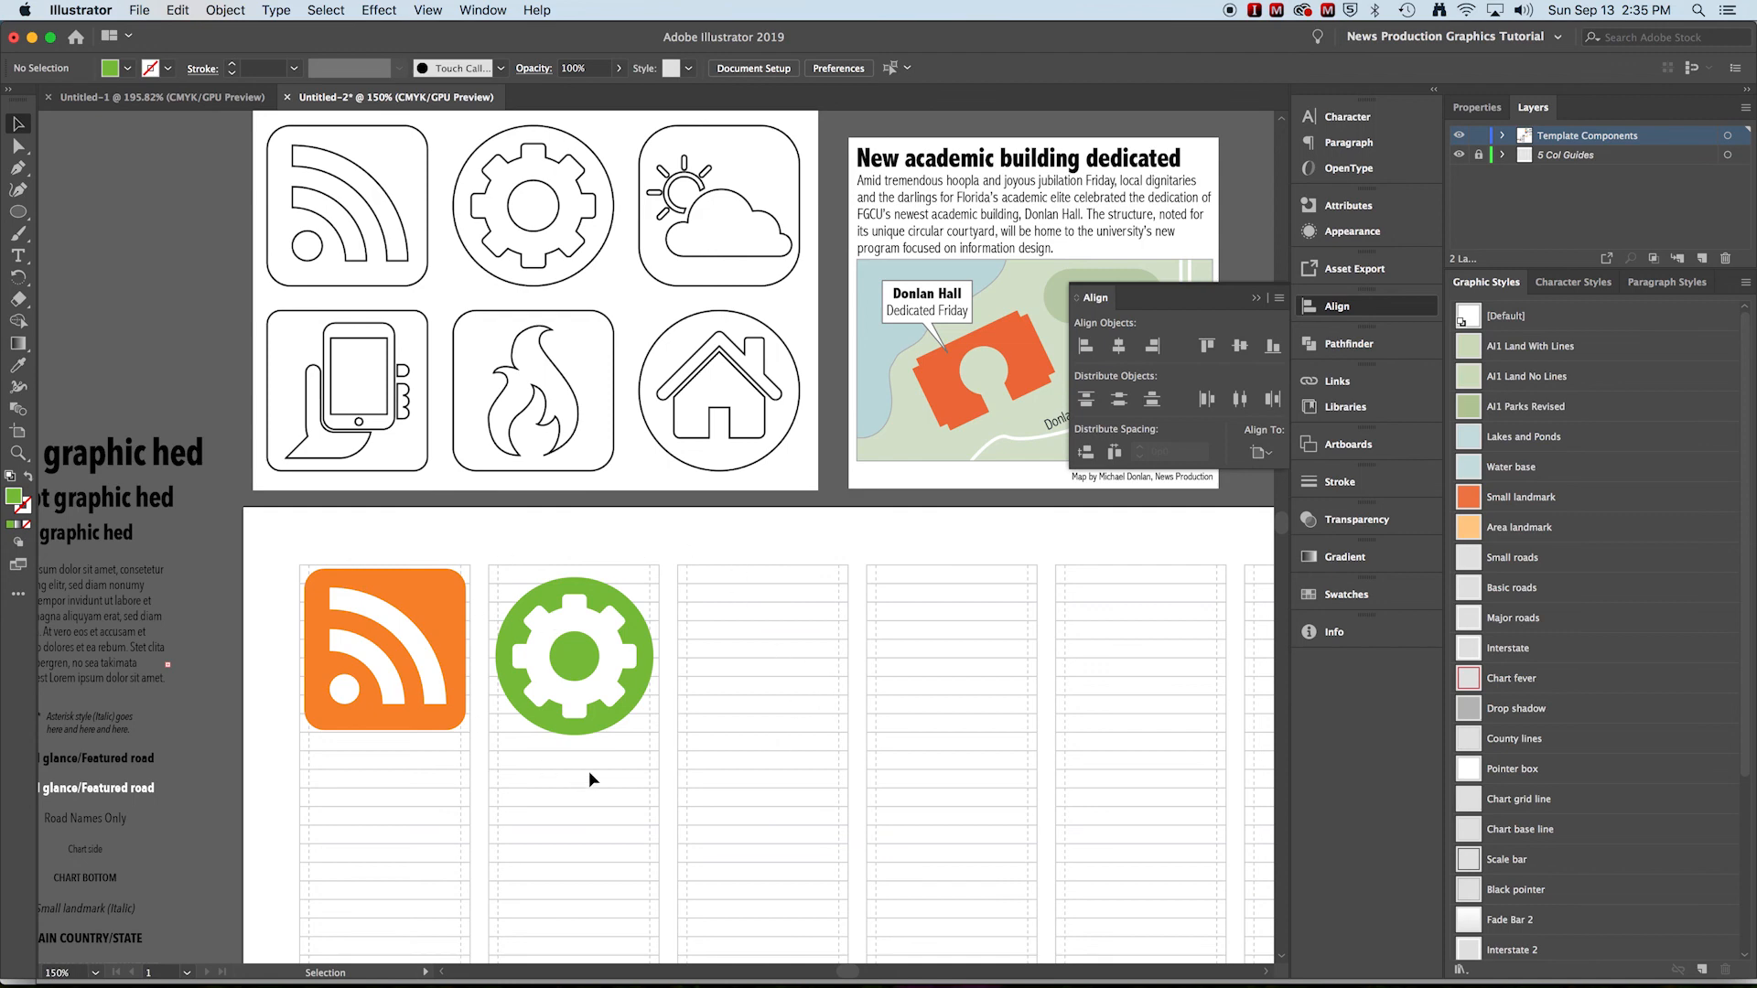
key("space")
left_click_drag(789, 225, 818, 719)
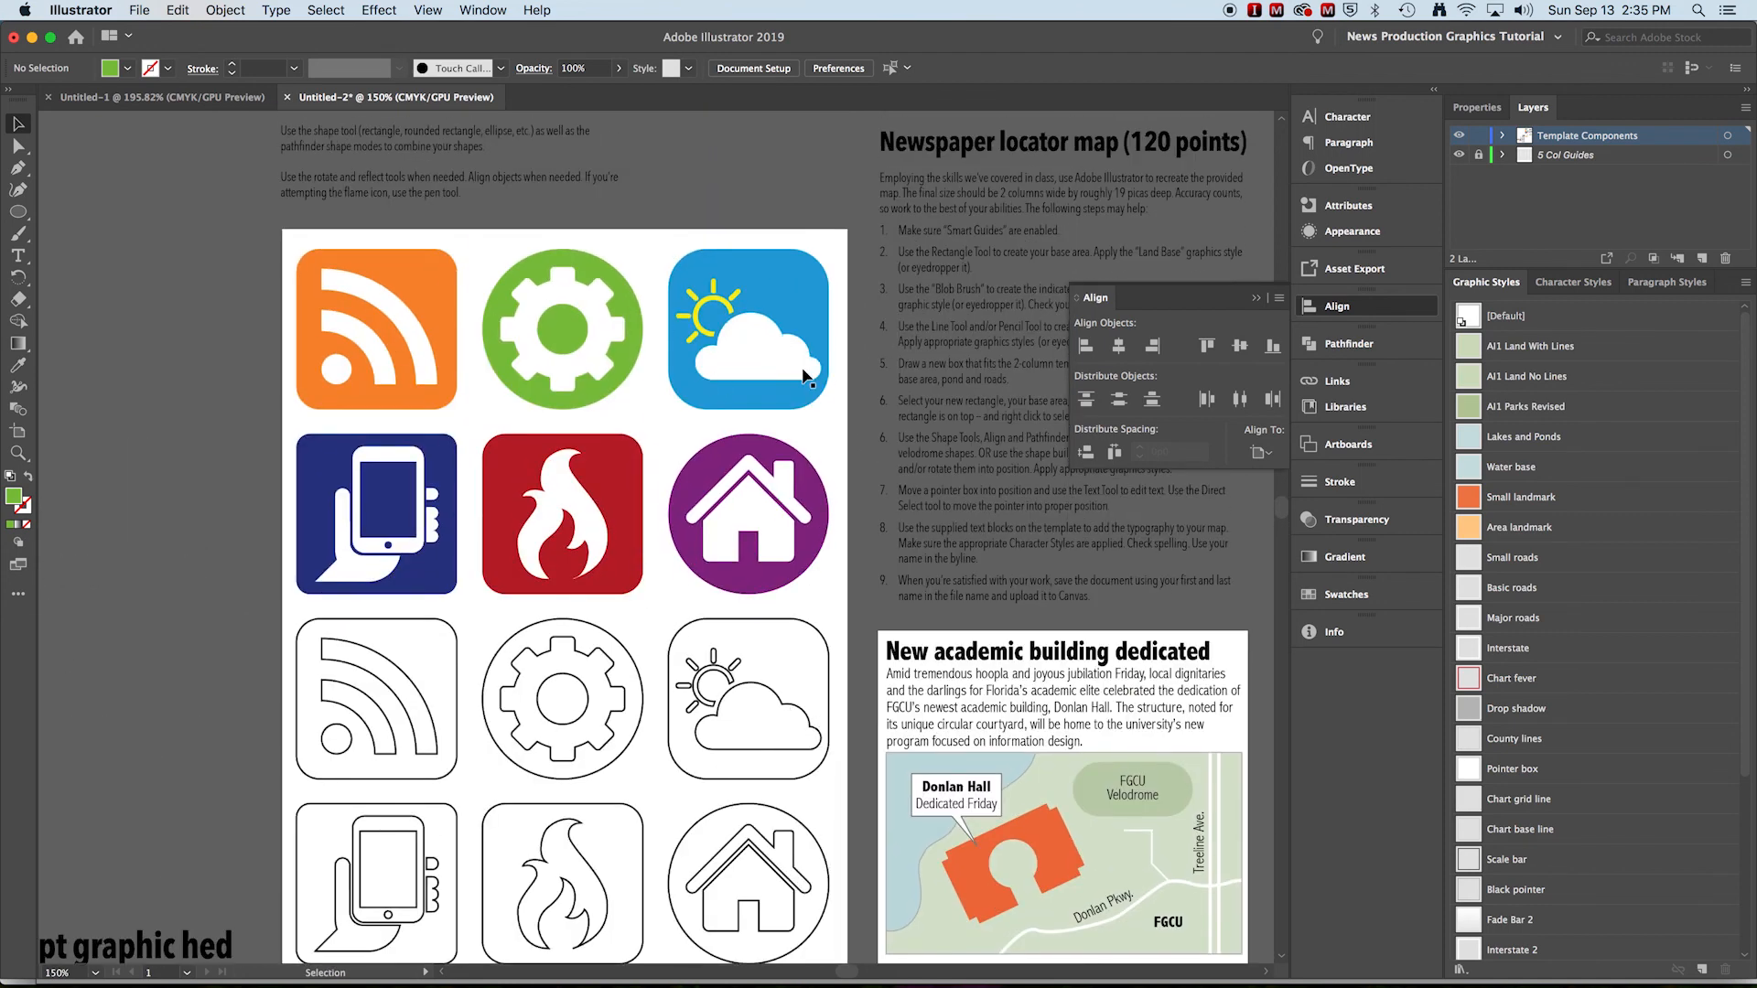